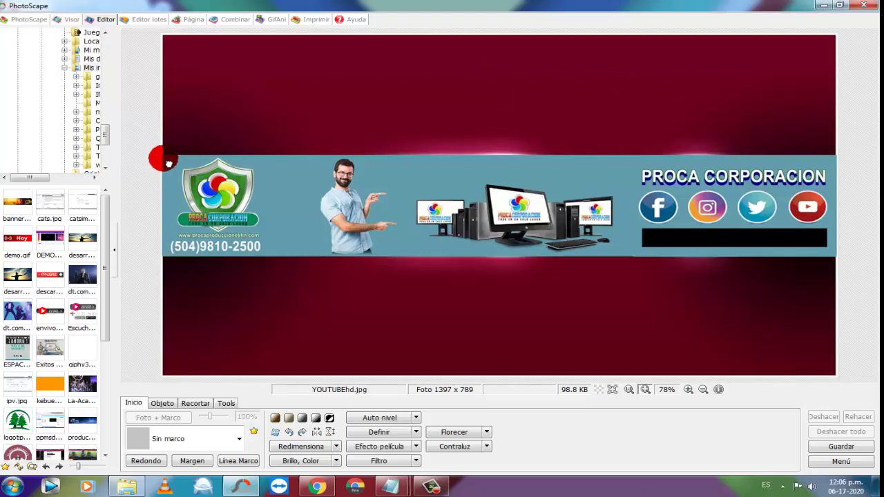
Draw a filled black rectangle over the blue banner strip and stretch its edge to cover the strip's full width.
drag(168, 163, 207, 92)
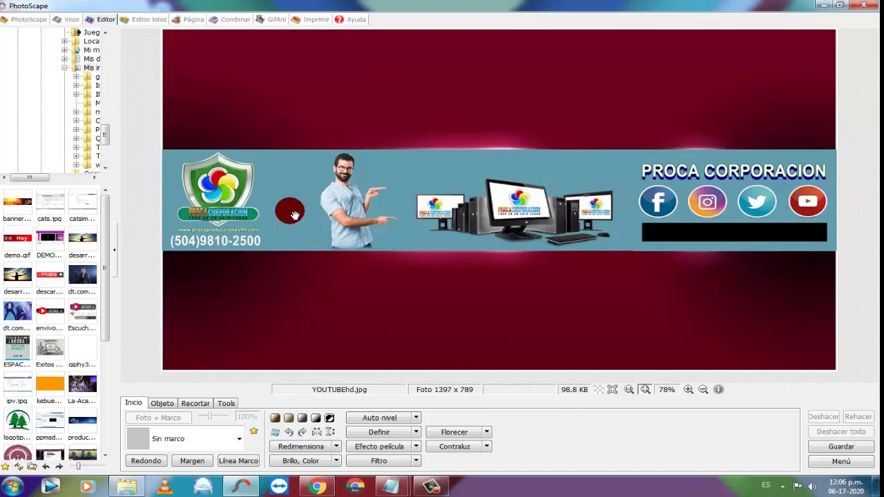
click(163, 404)
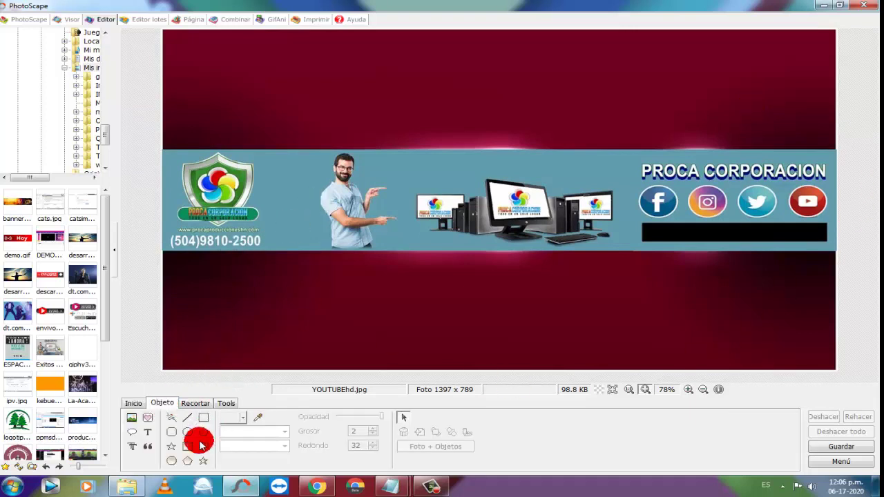
drag(164, 151, 837, 254)
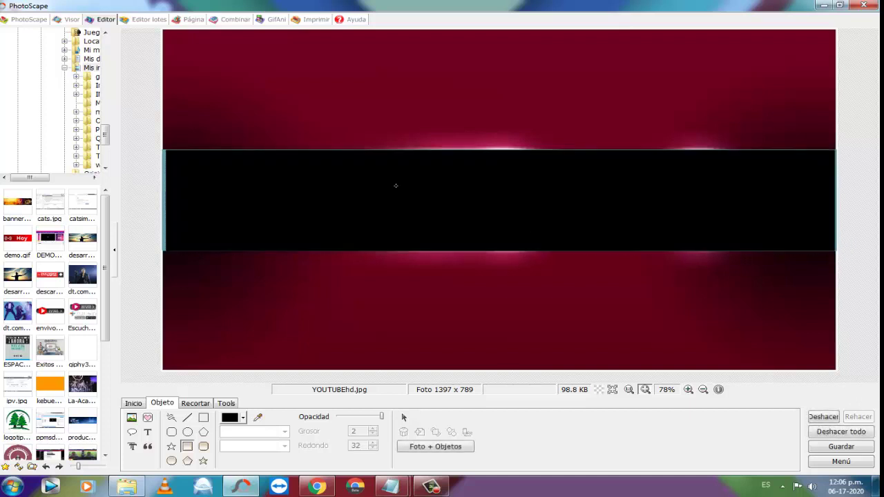
click(402, 416)
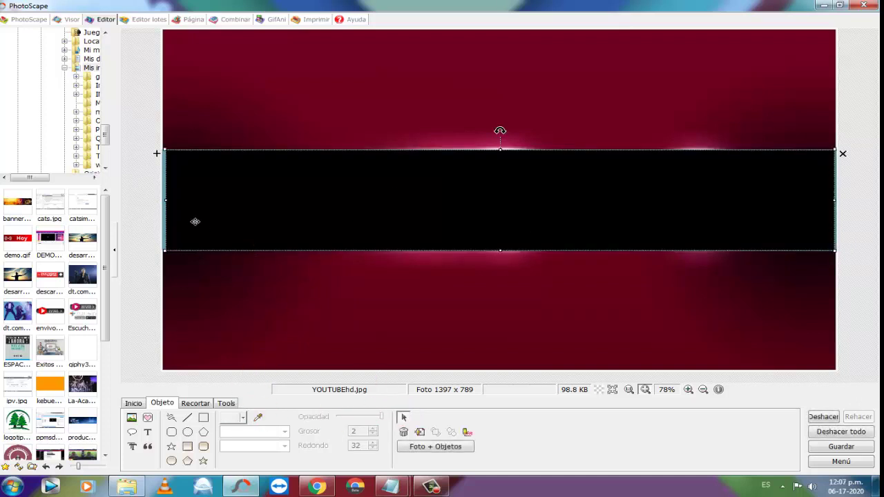
click(163, 201)
drag(172, 209, 168, 203)
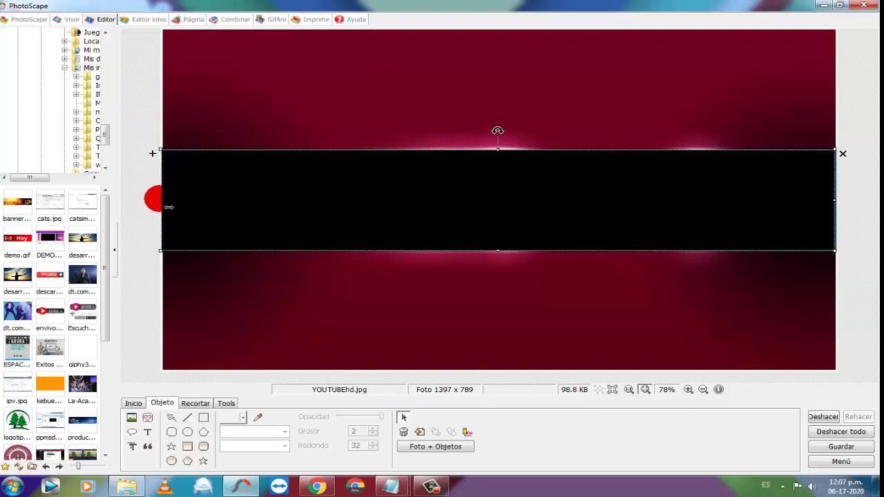
Change the fill color of the black rectangle covering the strip to red.
right_click(397, 198)
click(351, 379)
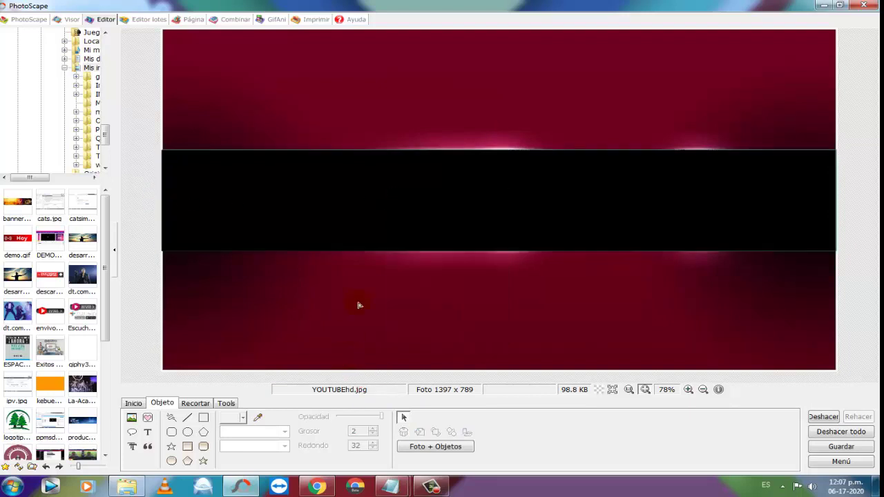
double_click(372, 230)
click(218, 422)
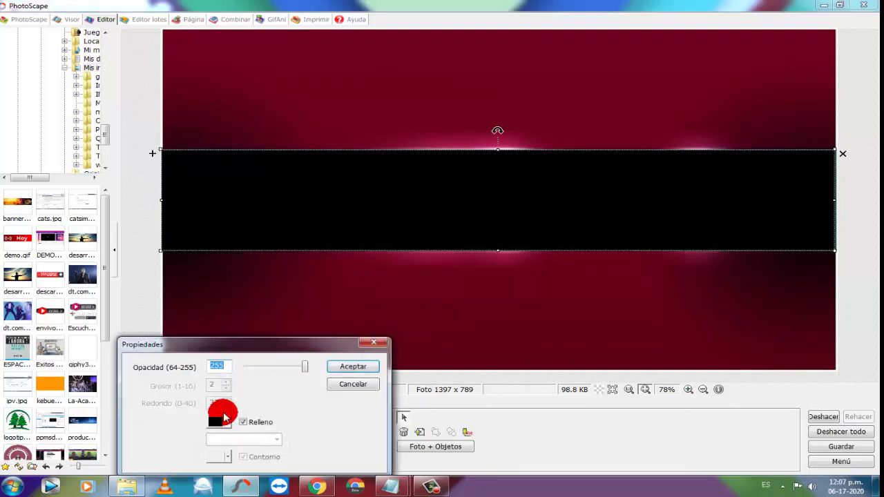
click(263, 391)
mouse_move(262, 391)
mouse_down()
mouse_move(235, 366)
mouse_move(218, 370)
mouse_up()
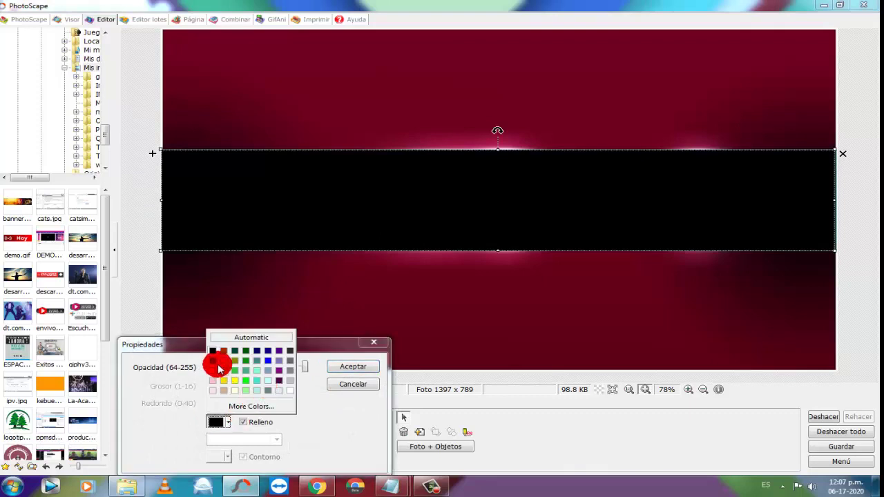
click(214, 369)
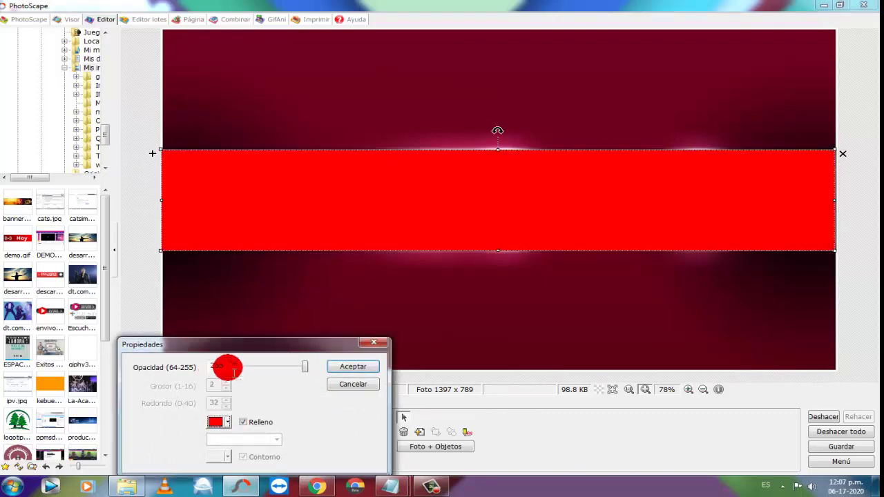
click(337, 366)
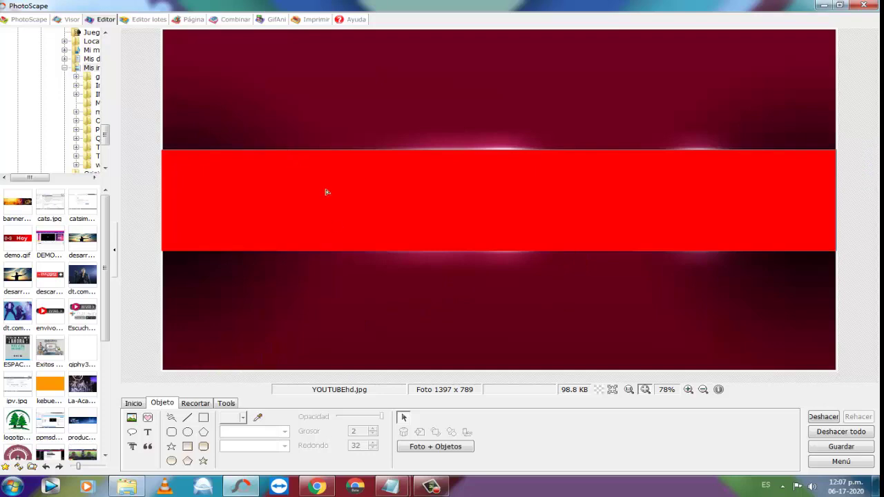
Insert the "correo firma" logo from the LOGOS DE LA EMPRESA folder and position it in the middle of the red strip.
click(132, 419)
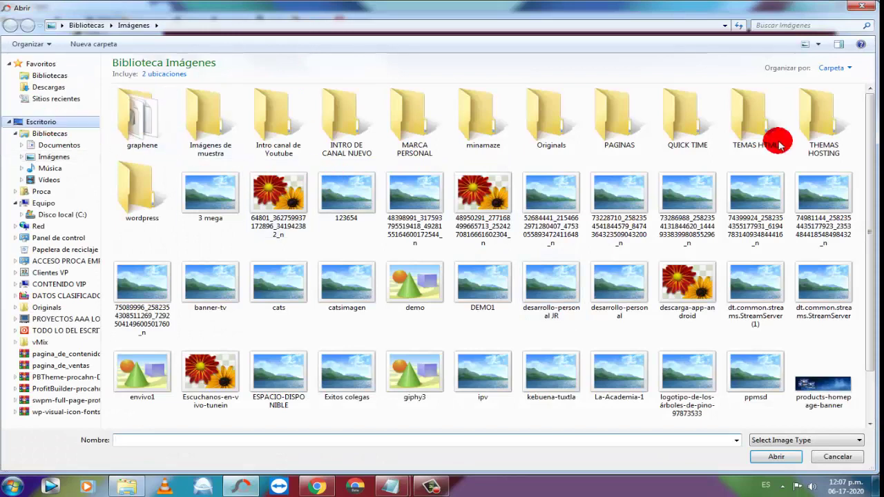
click(34, 122)
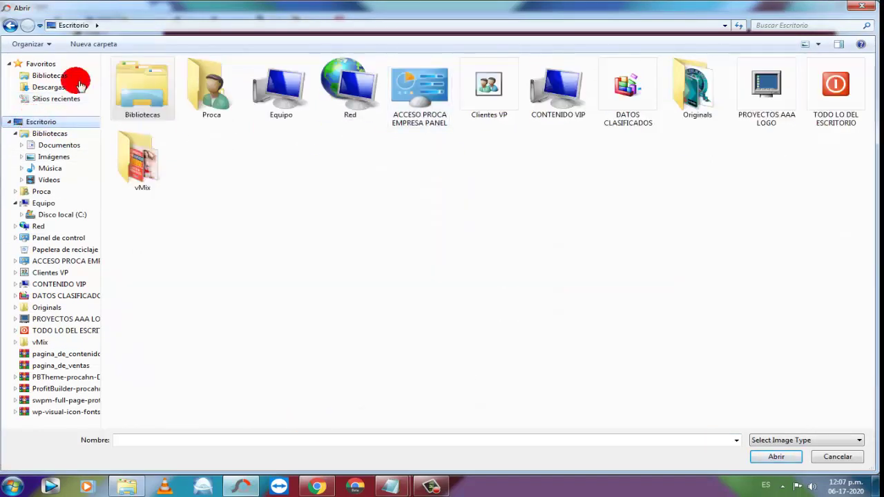
double_click(418, 89)
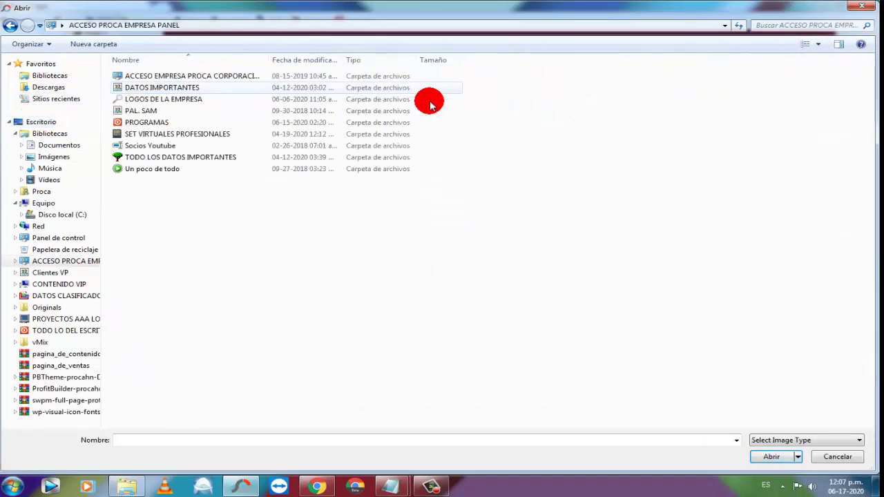
double_click(143, 98)
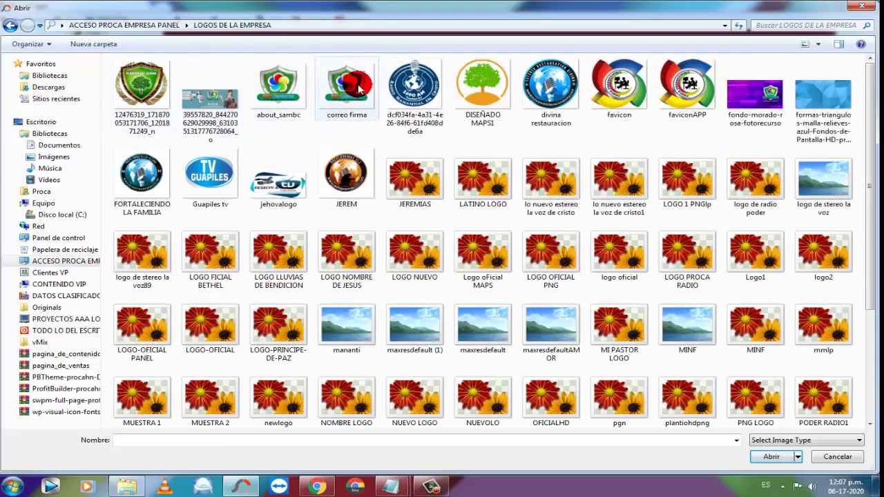
click(346, 86)
click(782, 462)
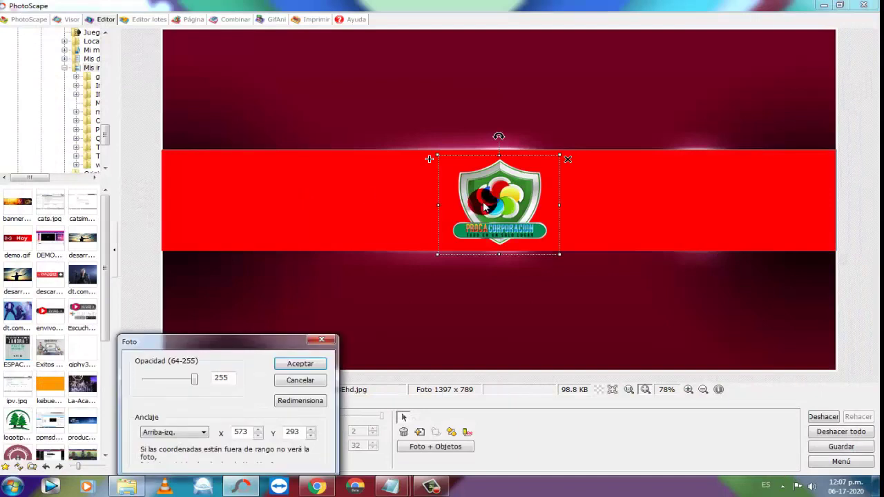
click(290, 363)
mouse_move(498, 211)
mouse_down()
mouse_move(201, 204)
mouse_move(242, 207)
mouse_move(219, 205)
mouse_move(227, 188)
mouse_move(228, 206)
mouse_move(525, 206)
mouse_move(491, 208)
mouse_move(504, 209)
mouse_up()
click(610, 228)
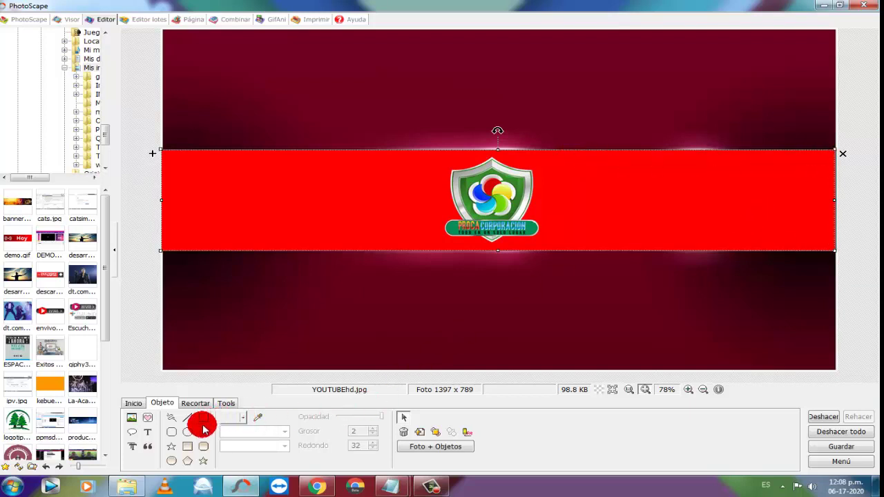
Draw a thin filled black rectangle in the red strip's lower-right corner and extend both its ends slightly, reaching the image's edge.
click(188, 447)
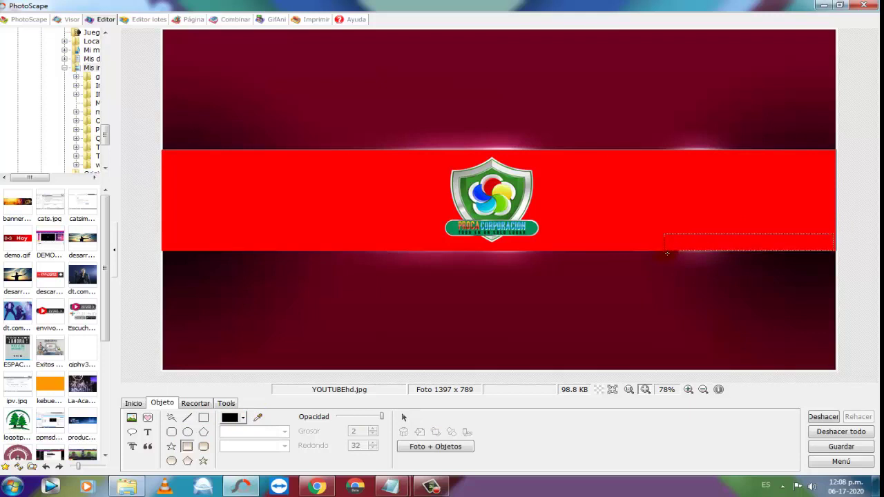
drag(668, 254, 666, 253)
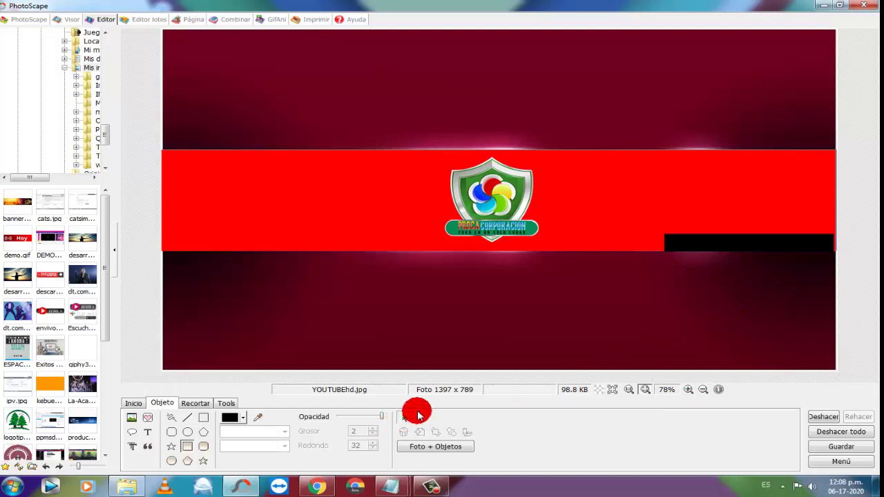
click(404, 418)
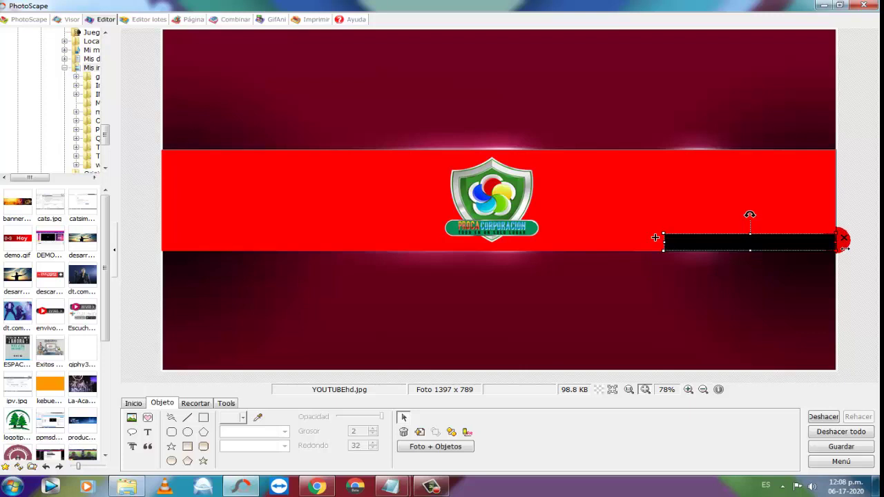
click(855, 209)
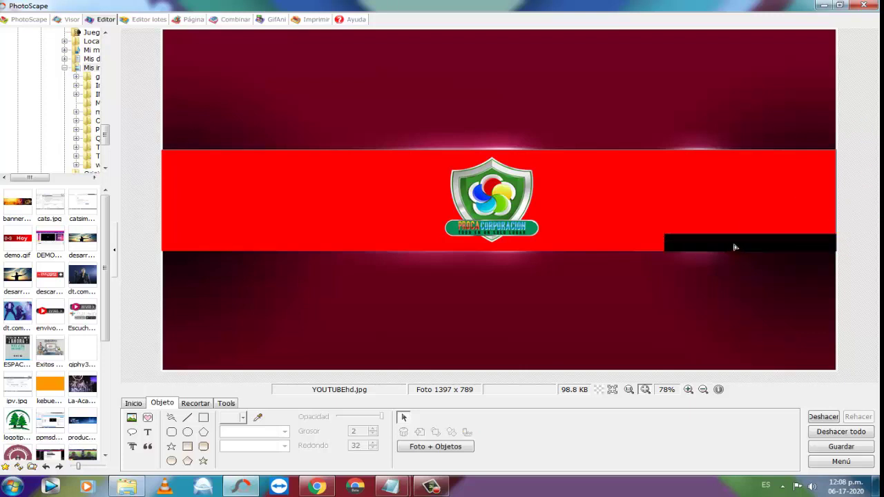
click(698, 244)
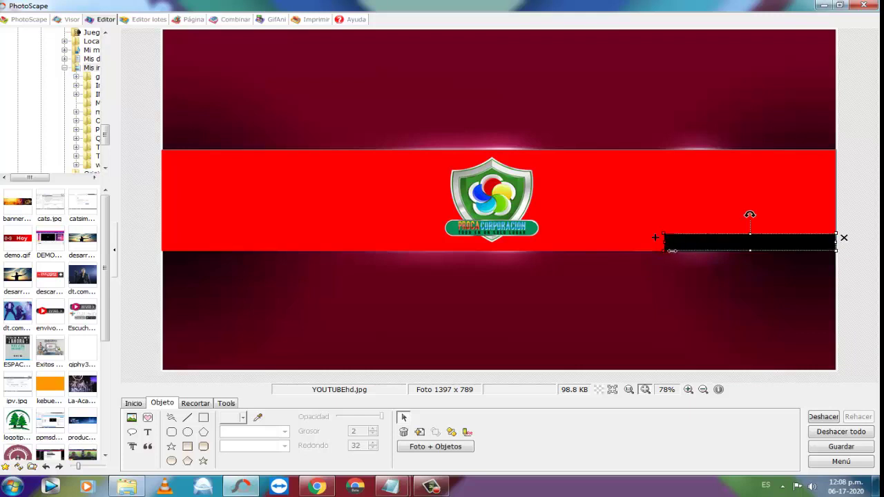
click(846, 196)
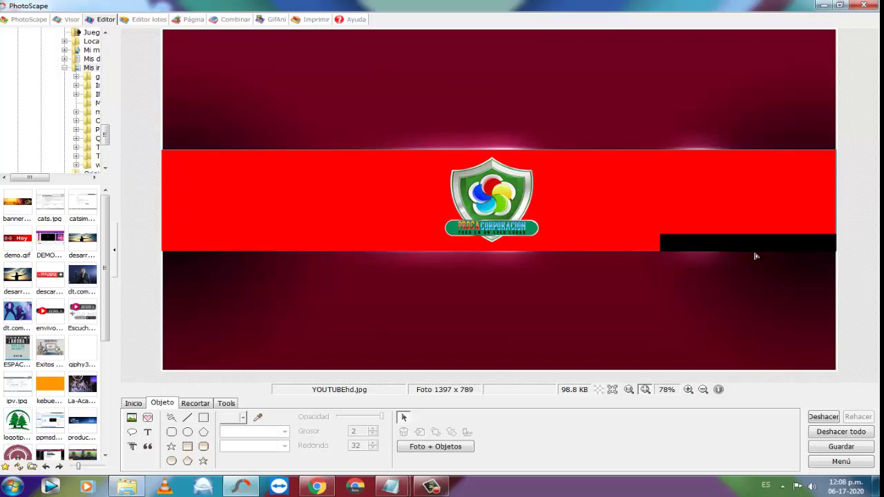
Change the fill color of the small black rectangle in the red strip's lower-right corner to white.
click(681, 248)
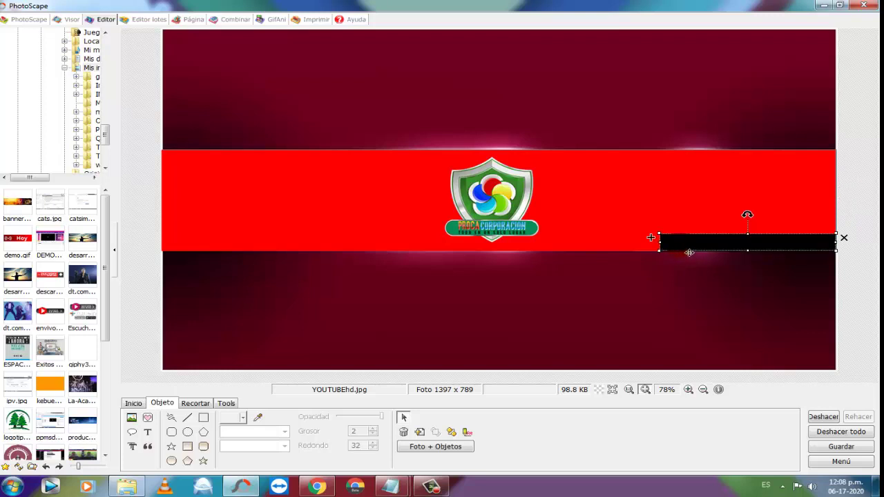
double_click(682, 246)
click(269, 374)
click(348, 364)
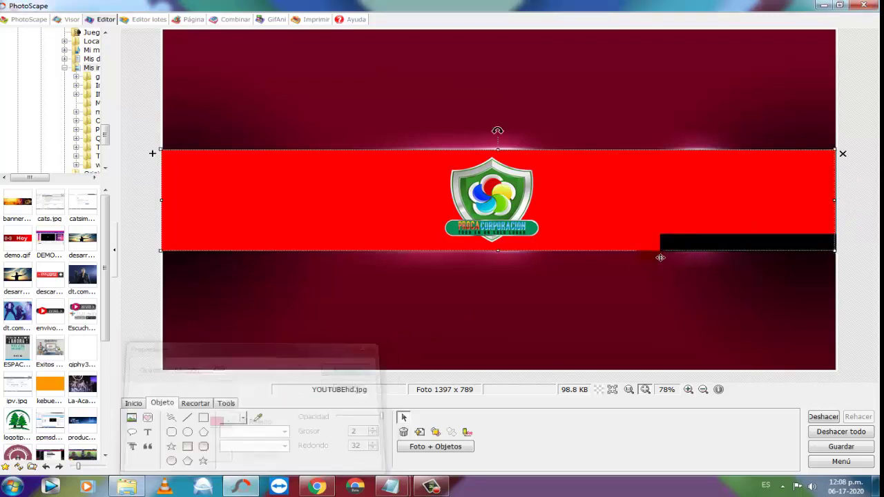
double_click(673, 243)
click(217, 423)
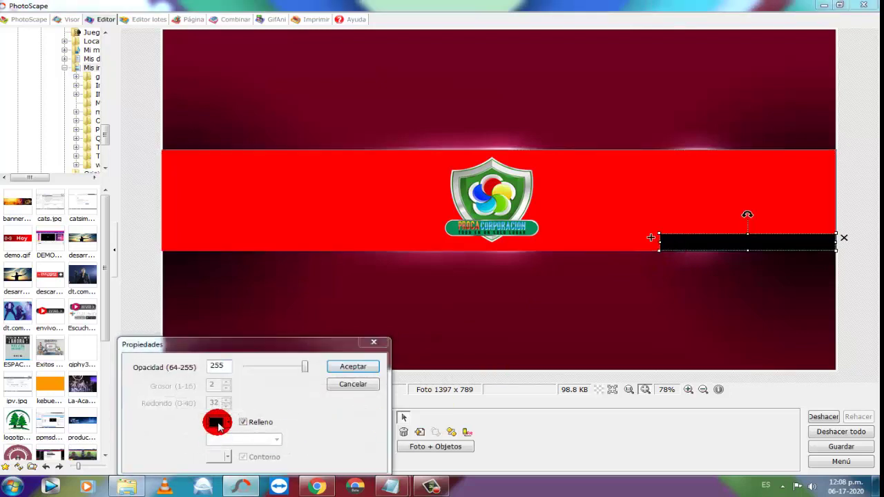
click(290, 389)
click(353, 367)
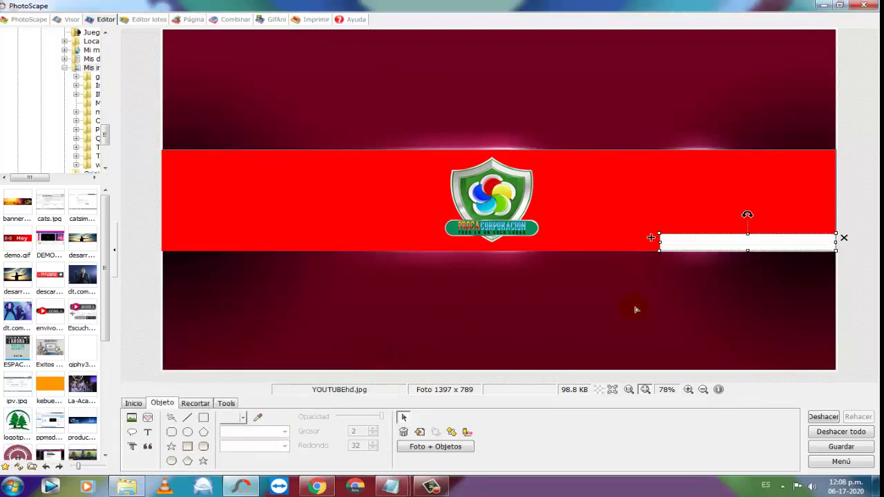
click(636, 309)
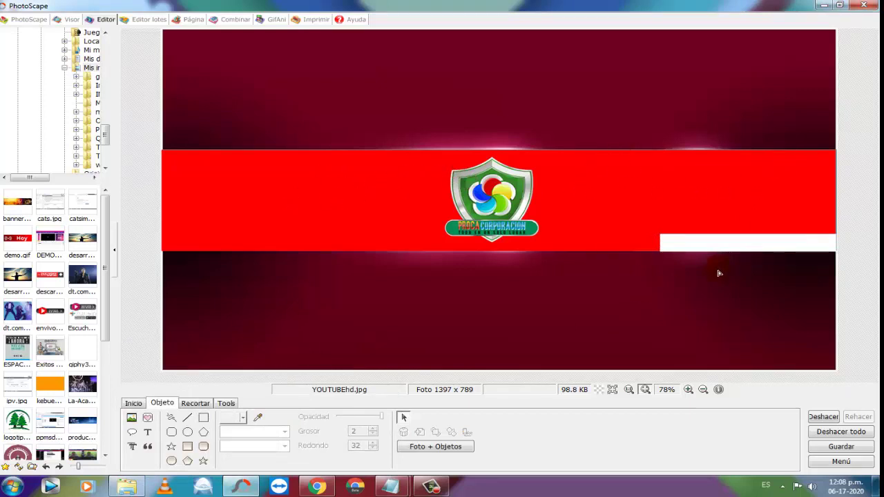
Switch to Chrome to examine where the links sit on the YouTube channel header, and return to PhotoScape.
click(318, 488)
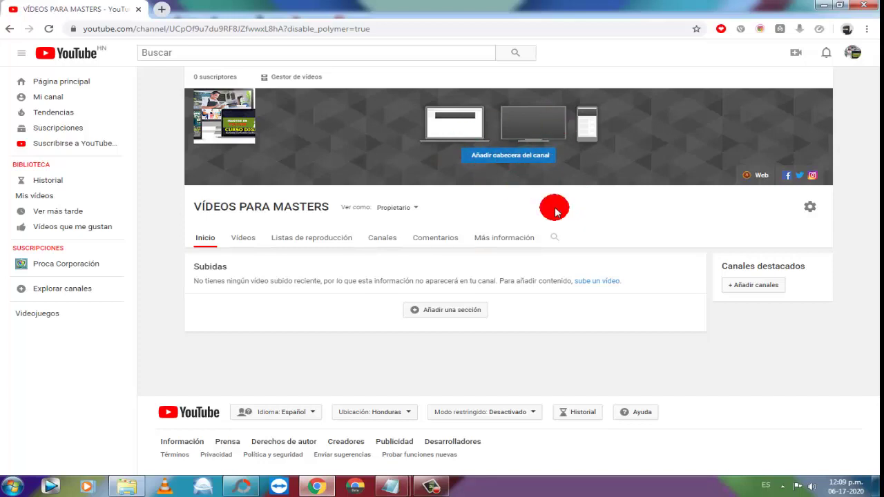
click(241, 487)
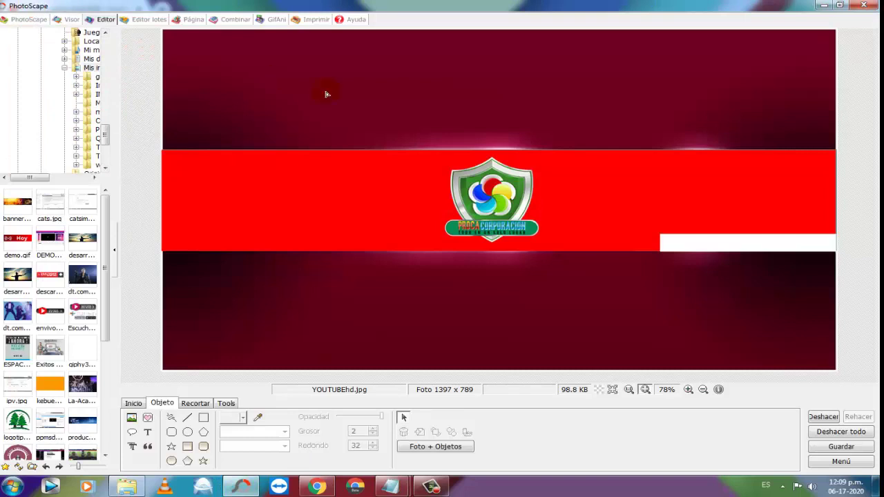
Add the text "MSDRSESDSDSDS", move it to the right of the logo and rotate it into an upward diagonal.
click(149, 432)
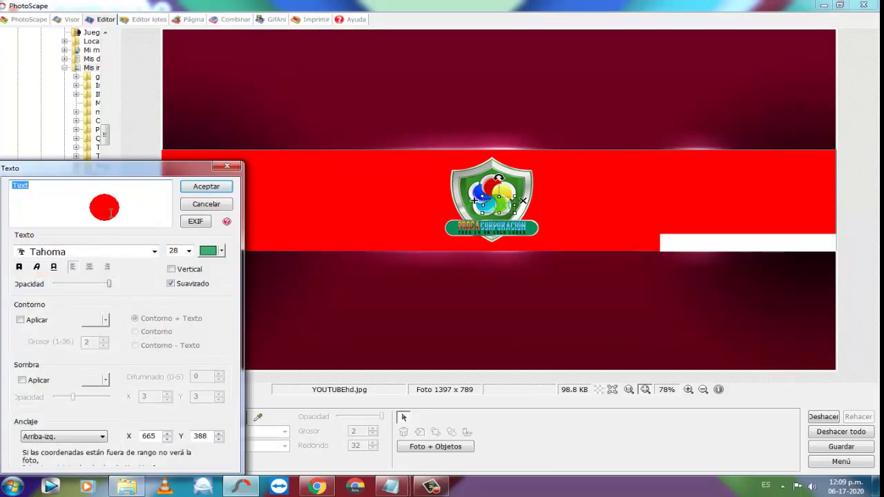
text(MSDRSESDSDSDS)
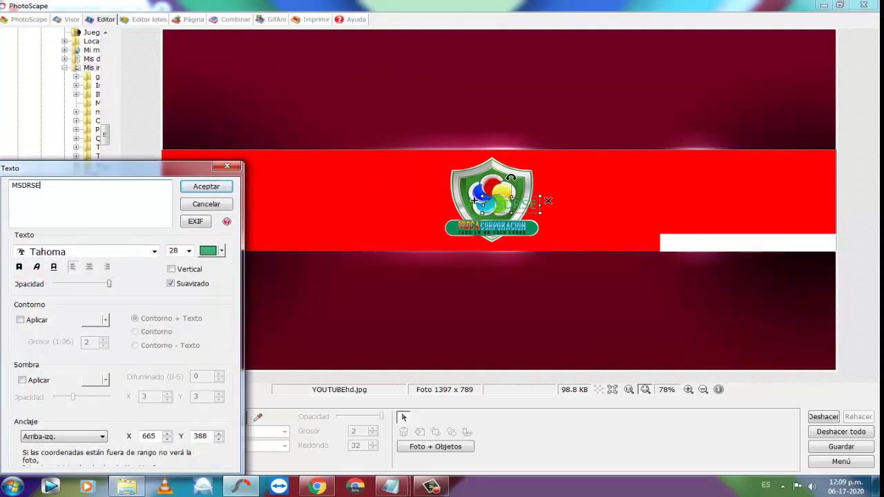
click(207, 187)
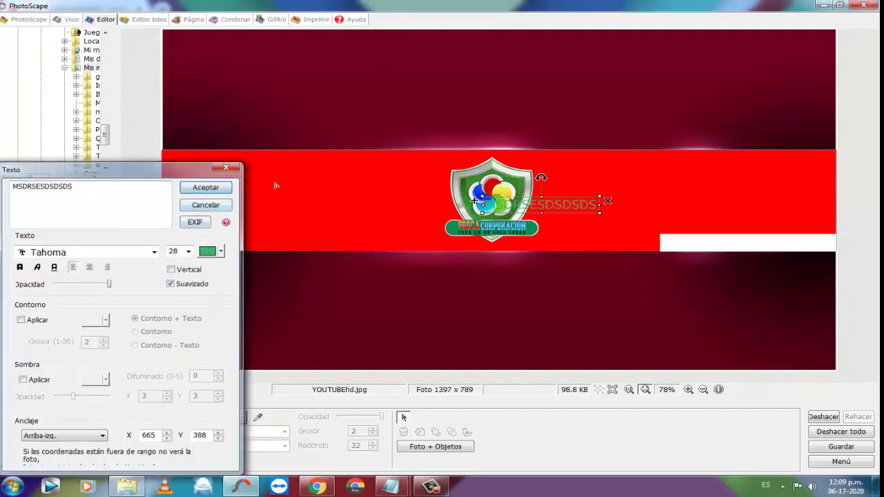
drag(522, 211, 625, 182)
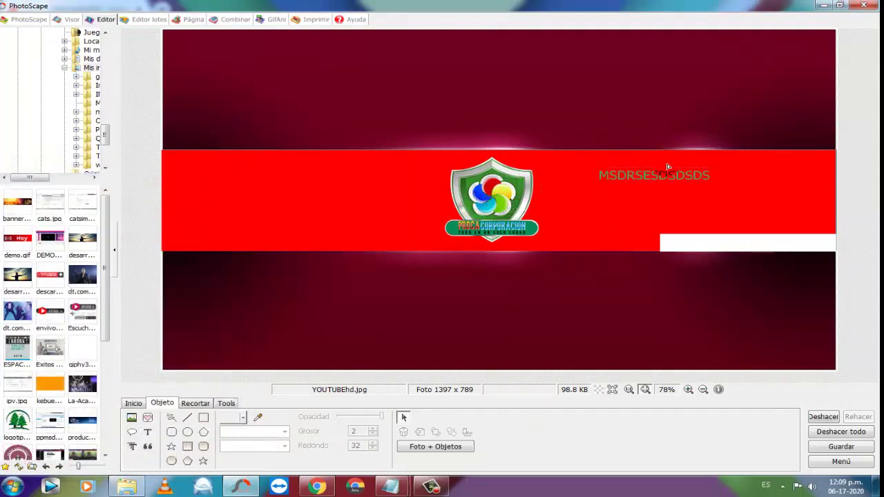
drag(660, 158, 637, 160)
click(658, 160)
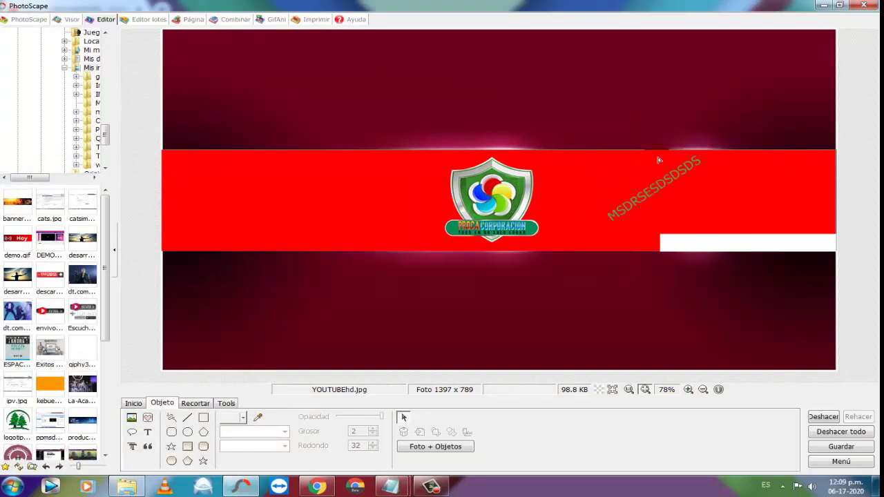
click(669, 189)
double_click(666, 187)
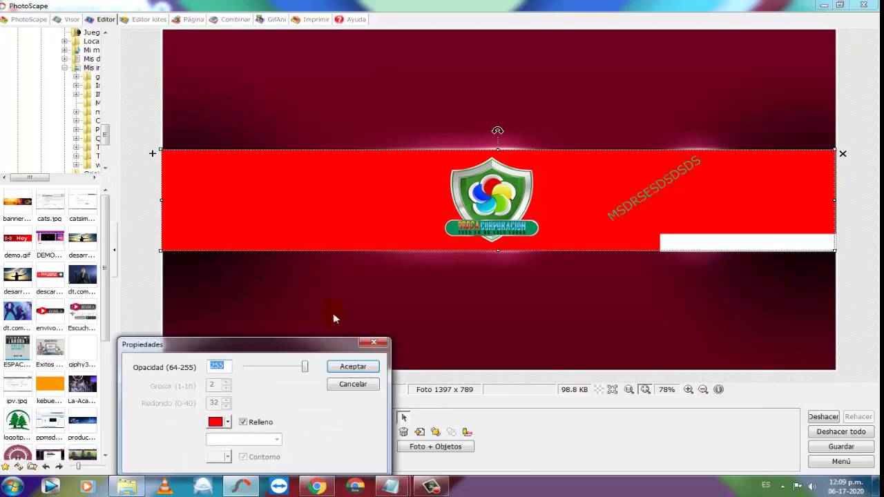
click(331, 371)
Try a black outline with thickness 5 and a black shadow with reduced opacity on the diagonal text.
double_click(654, 211)
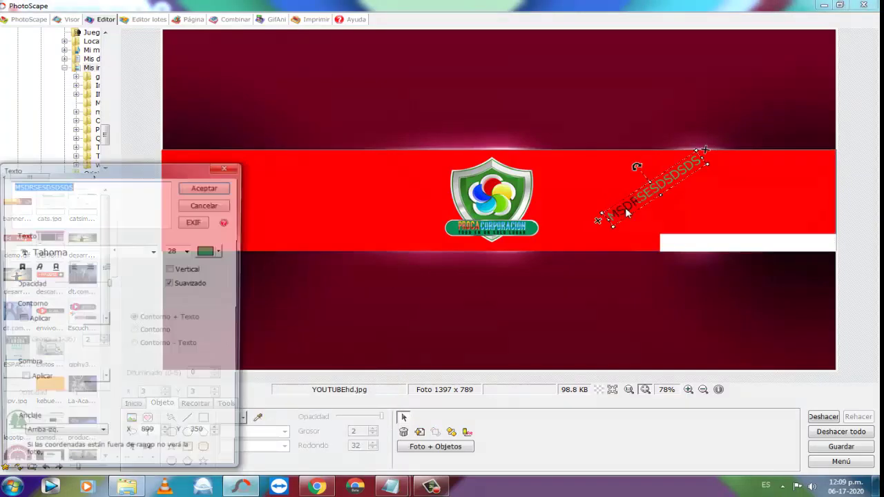
click(27, 316)
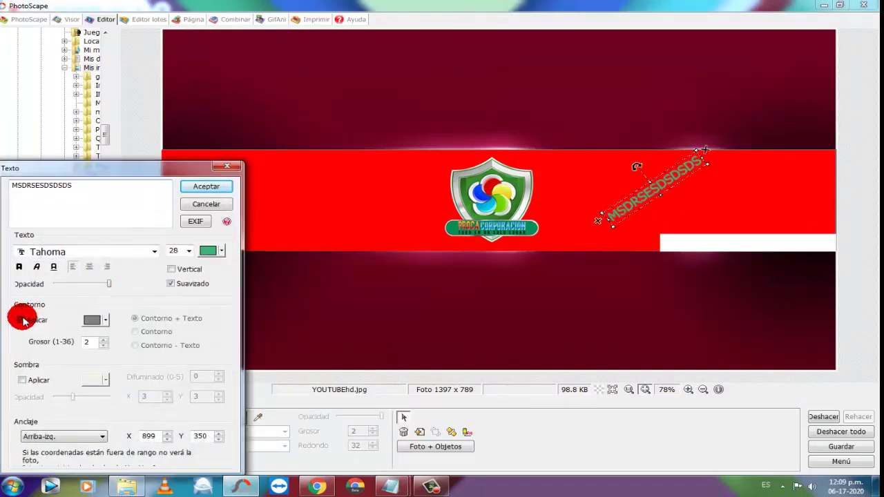
click(91, 319)
click(88, 349)
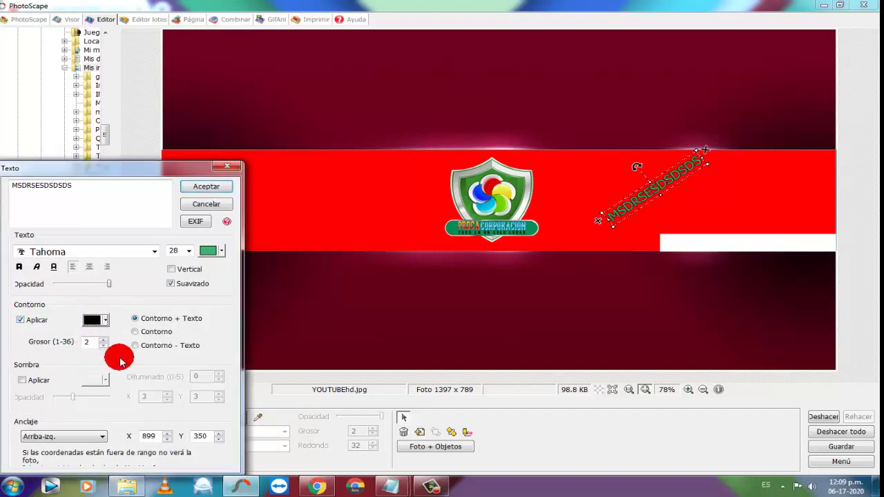
click(22, 380)
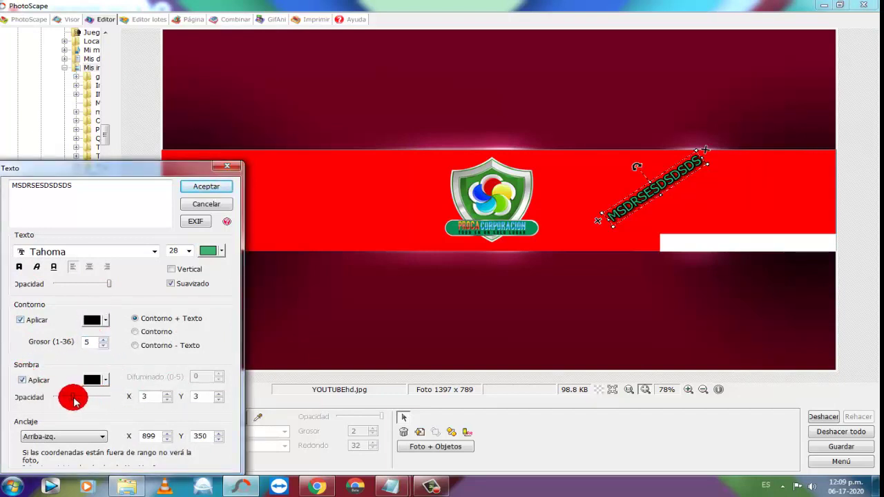
drag(74, 397, 64, 397)
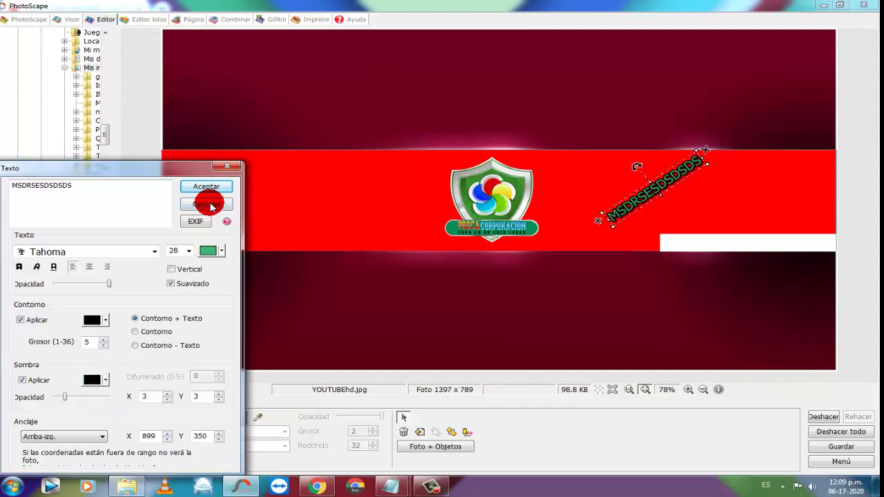
click(226, 166)
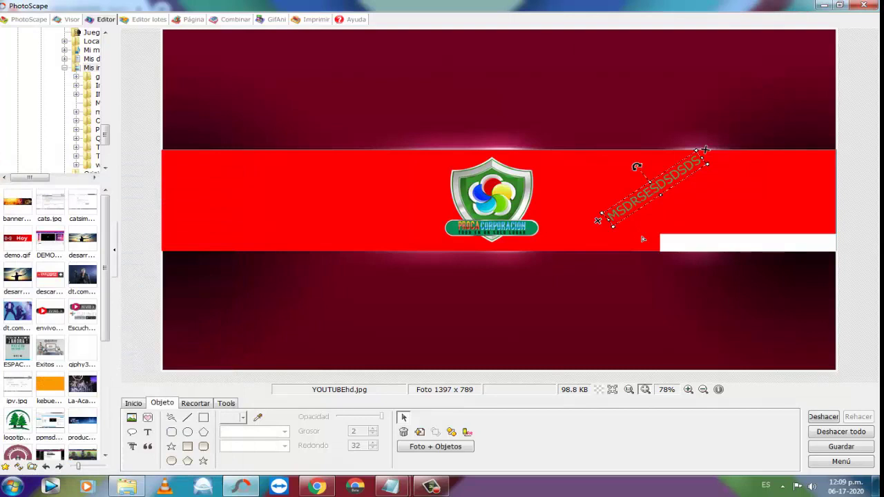
Delete the diagonal text beside the logo.
key(Delete)
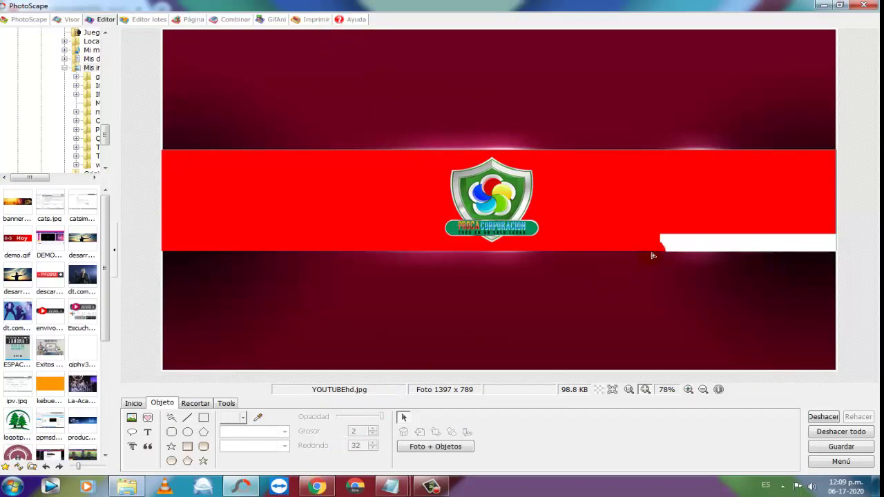
click(427, 436)
Switch to Chrome and try to upload the VIDEOS PARA MASTERS image from the Mater en Youtube folder as the channel header.
click(317, 487)
click(784, 240)
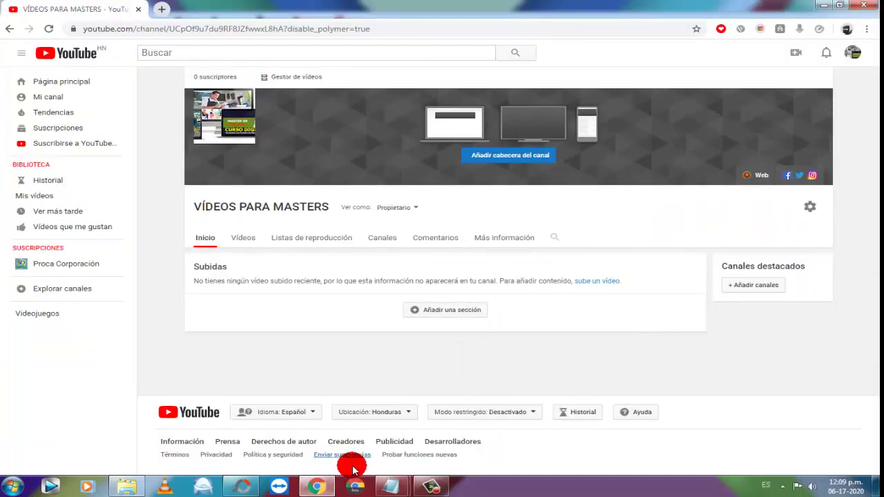
click(127, 487)
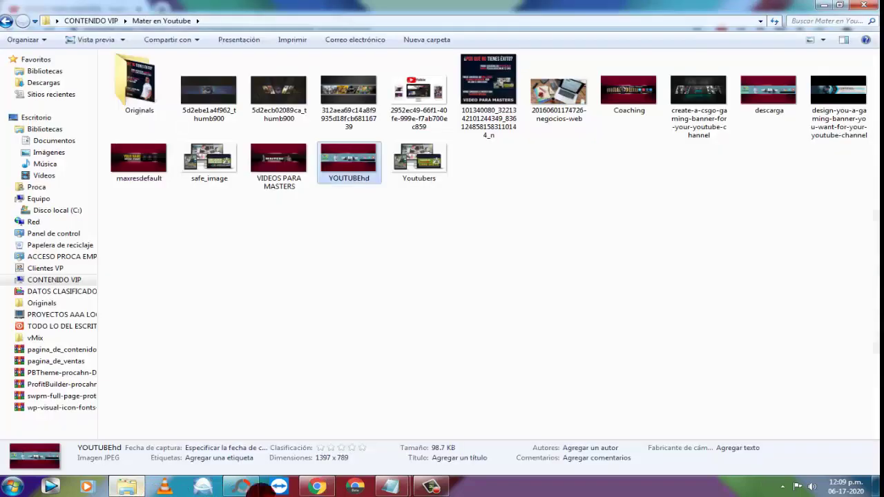
drag(278, 162, 420, 299)
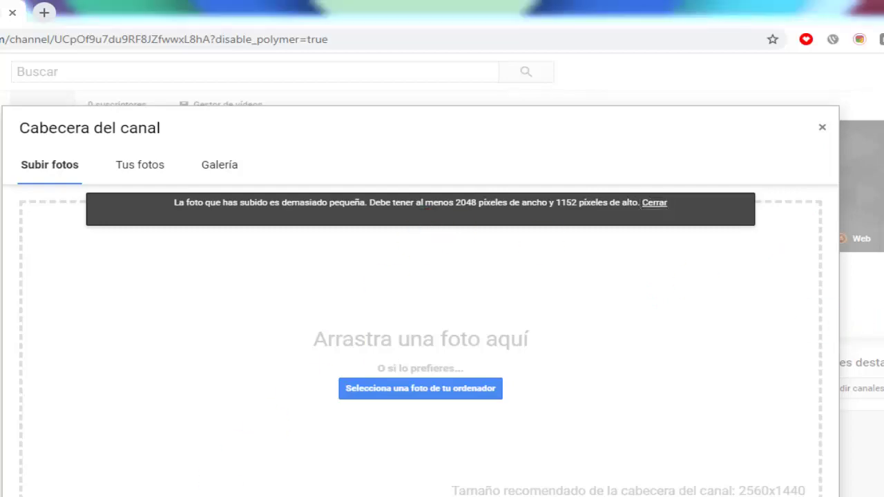
Open the VIDEOS PARA MASTERS image from its folder in the PhotoScape editor, discarding the unsaved changes to YOUTUBEhd.jpg.
key(alt+Tab)
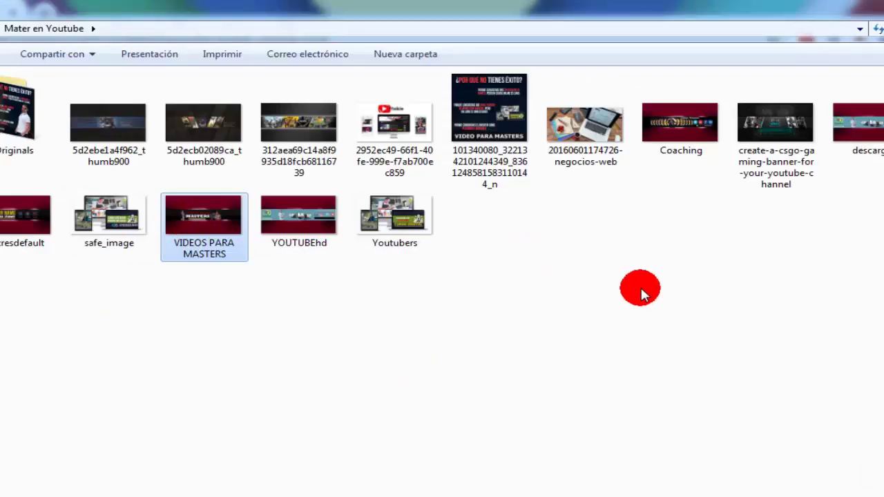
drag(207, 240, 239, 336)
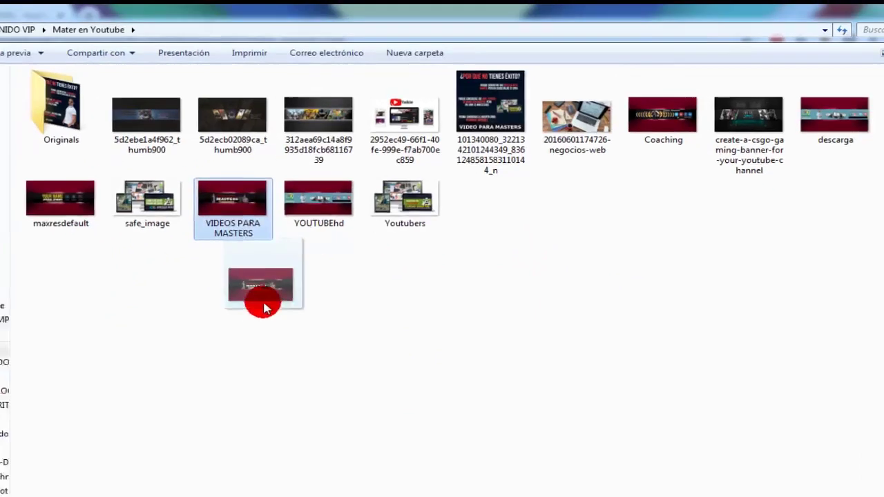
drag(264, 308, 311, 334)
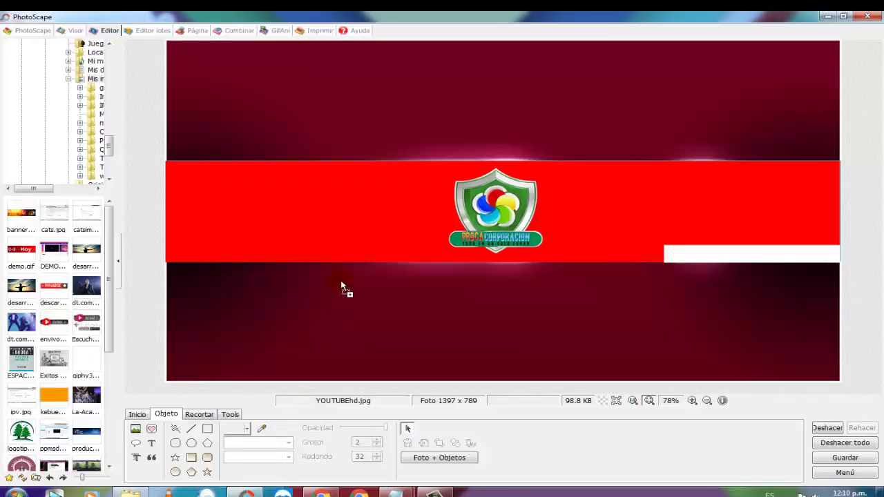
drag(342, 285, 341, 283)
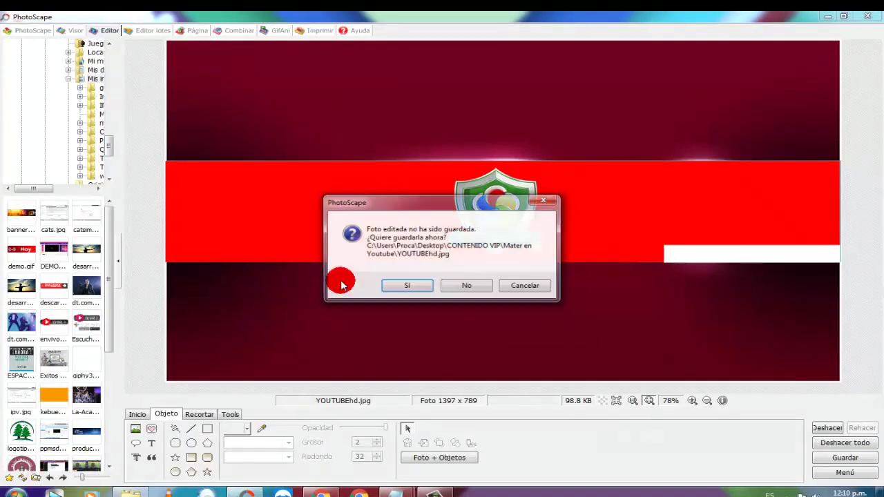
click(459, 290)
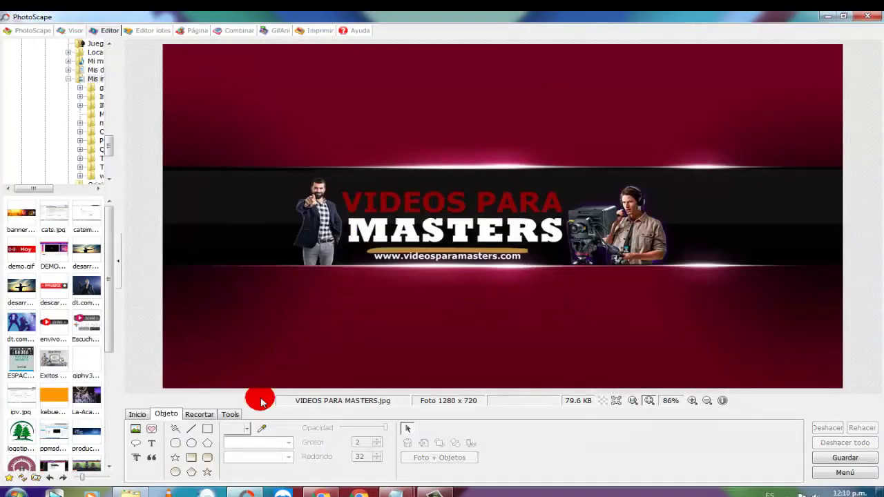
Resize the VIDEOS PARA MASTERS image to 2048 x 1152 pixels, keeping the aspect ratio.
click(135, 414)
click(288, 458)
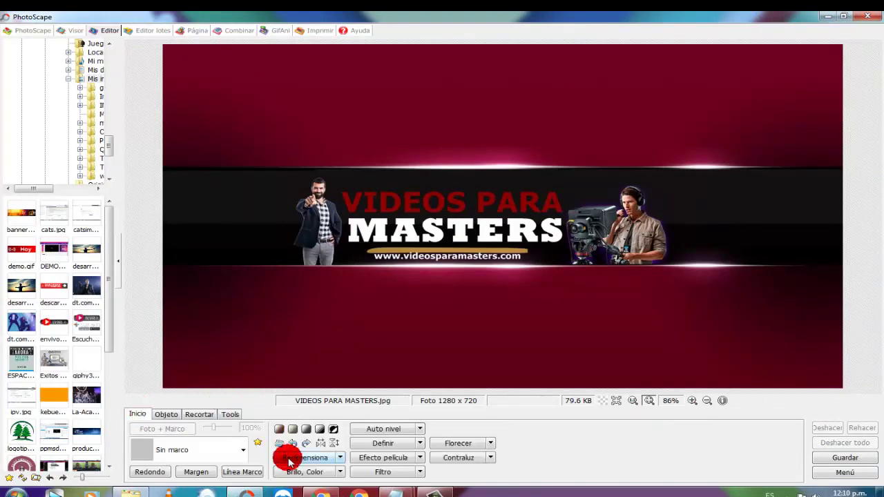
text(2048)
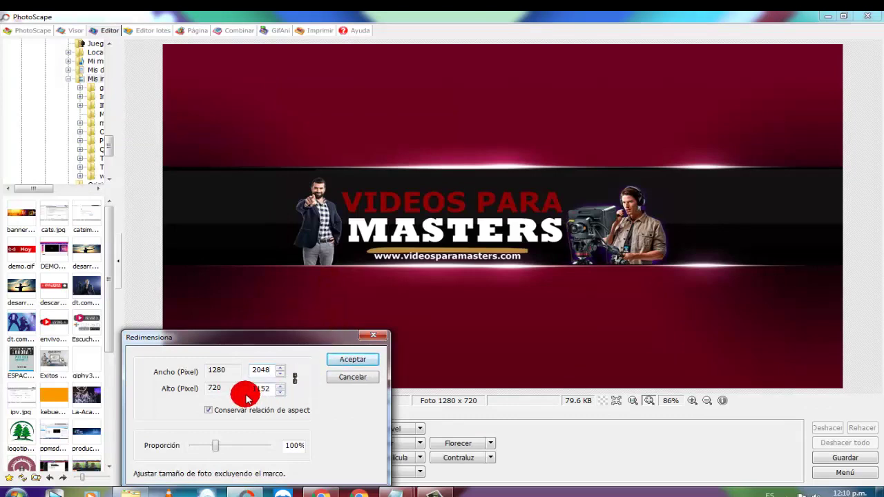
double_click(269, 395)
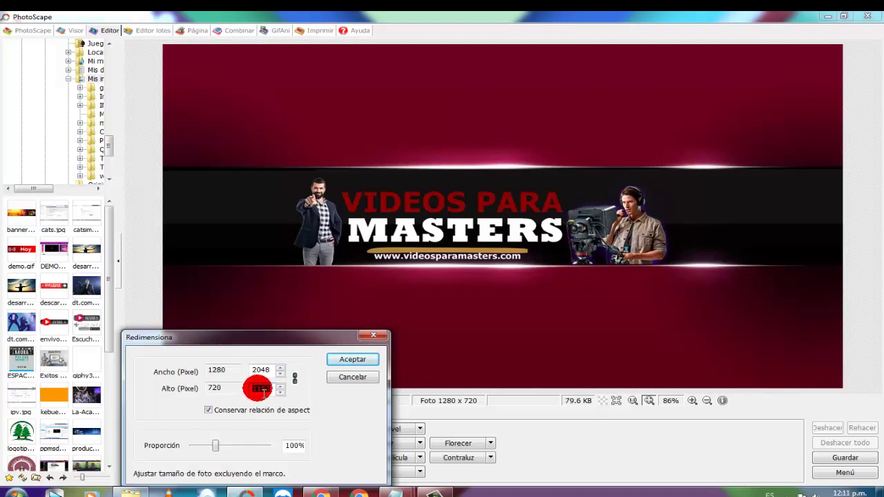
click(342, 363)
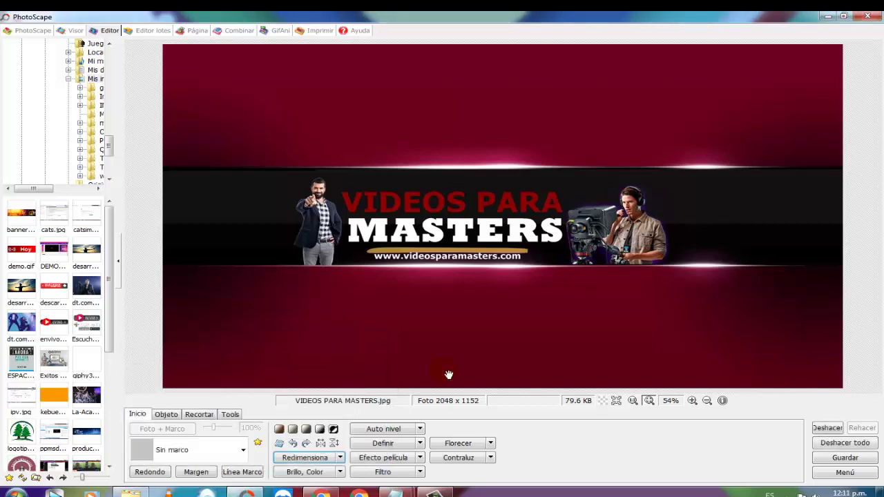
Save the resized banner as the JPEG file VIDEOS PARA MASTERS in the Mater en Youtube folder.
click(847, 460)
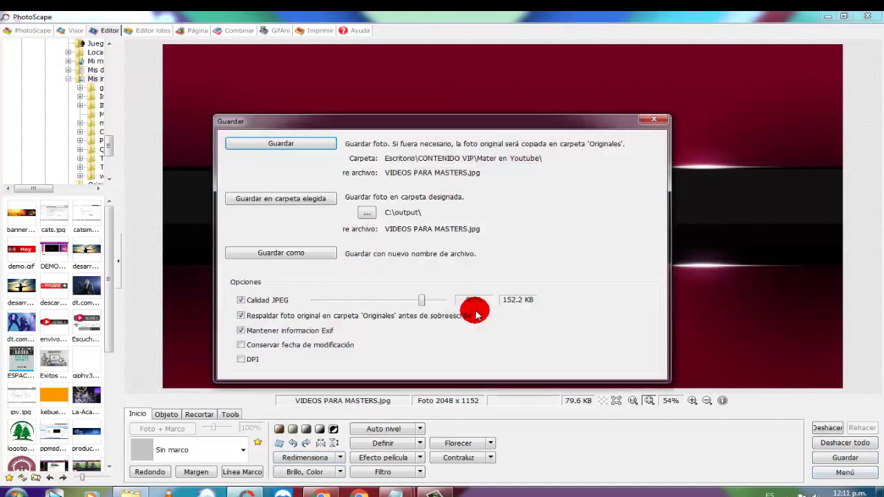
click(323, 257)
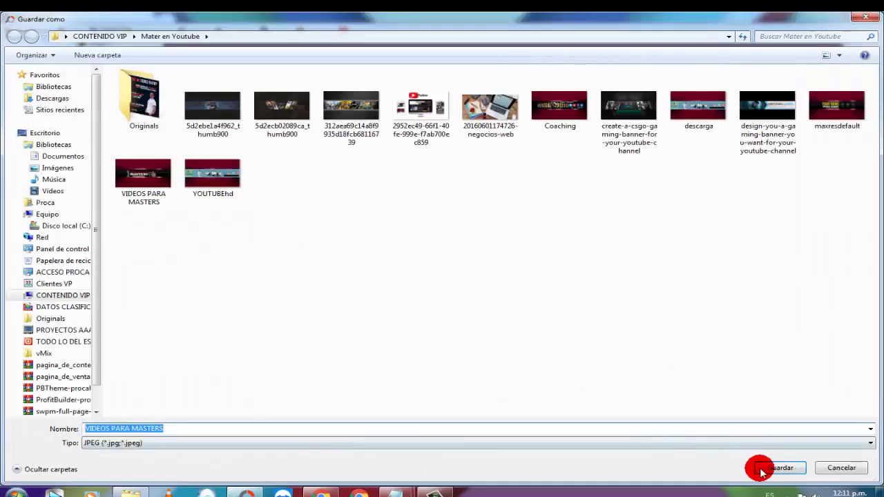
click(775, 470)
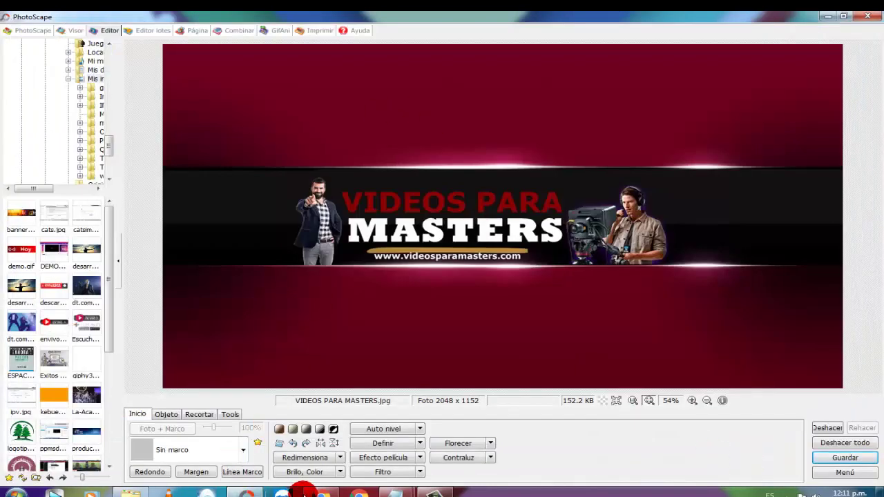
Switch to Chrome, upload the resized VIDEOS PARA MASTERS image, and apply it as the channel header with automatic adjustment enabled.
click(314, 493)
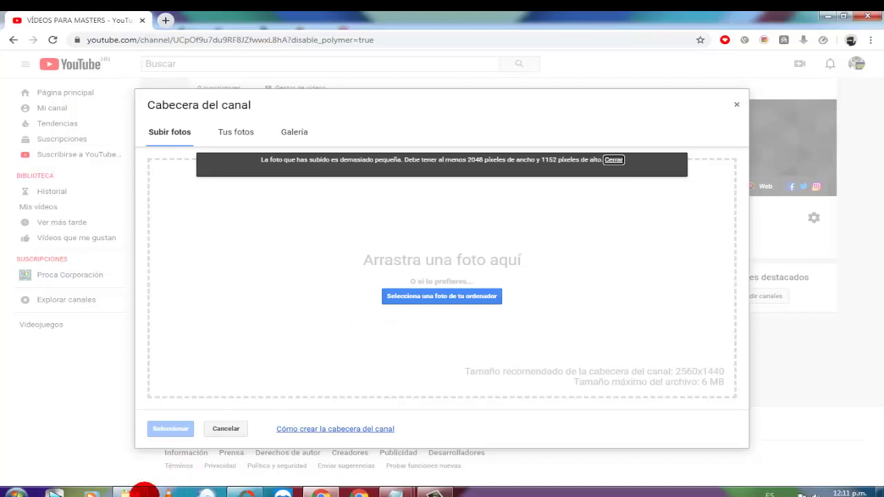
click(130, 492)
drag(283, 192, 345, 312)
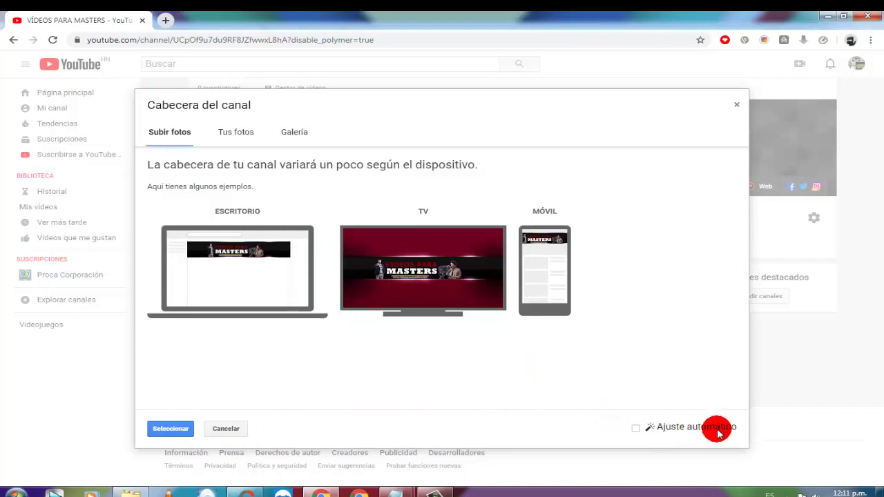
click(637, 428)
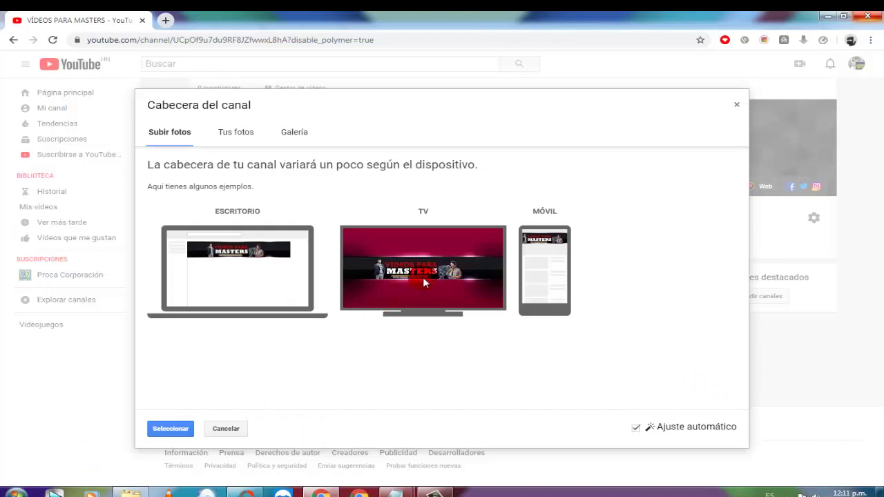
click(173, 429)
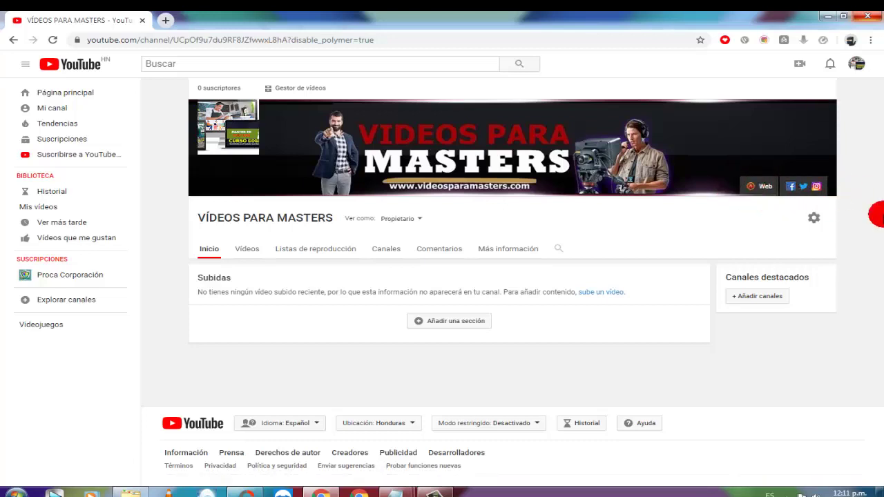
Open the channel icon for editing, browse the LOGOS DE LA EMPRESA folder for a photo, and leave without changing the icon.
click(248, 115)
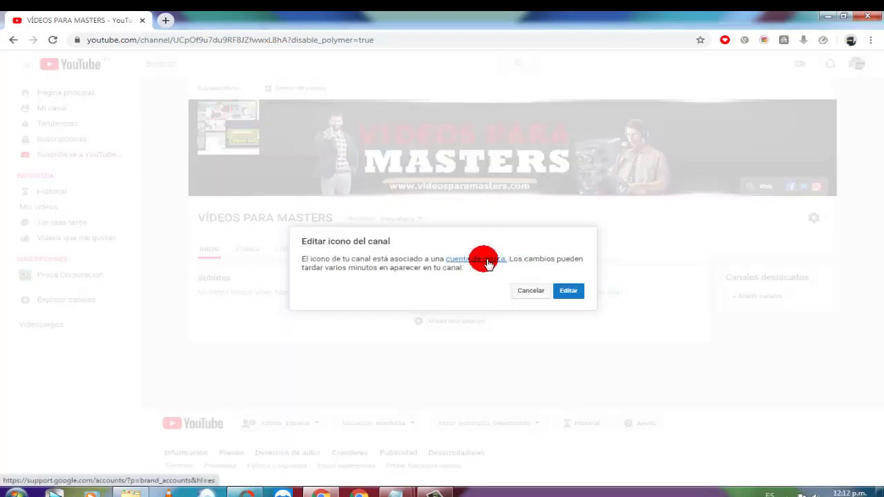
click(567, 291)
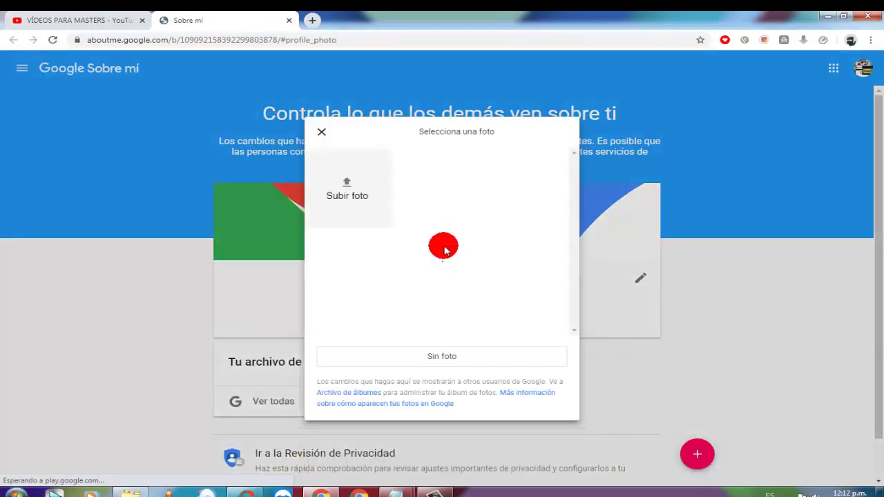
click(345, 193)
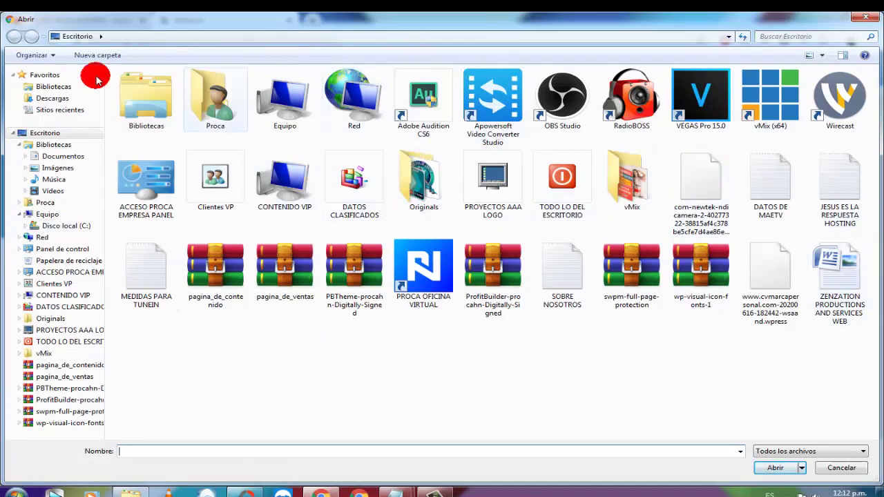
double_click(159, 185)
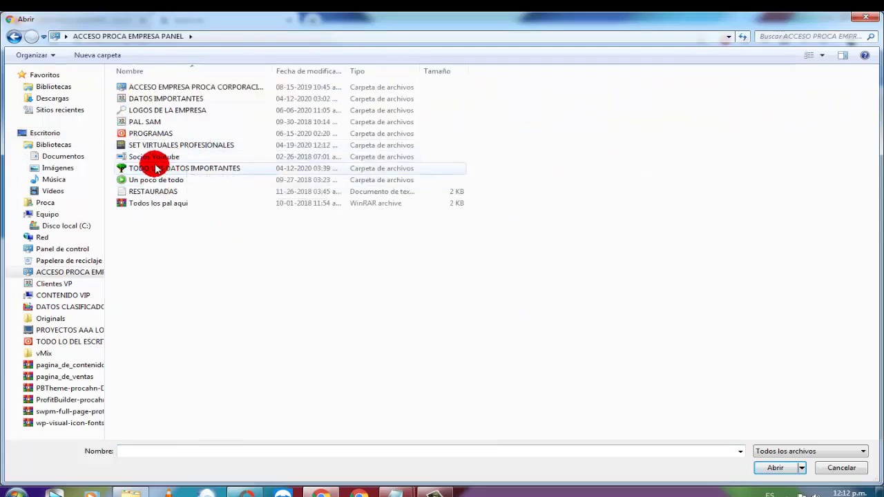
double_click(148, 111)
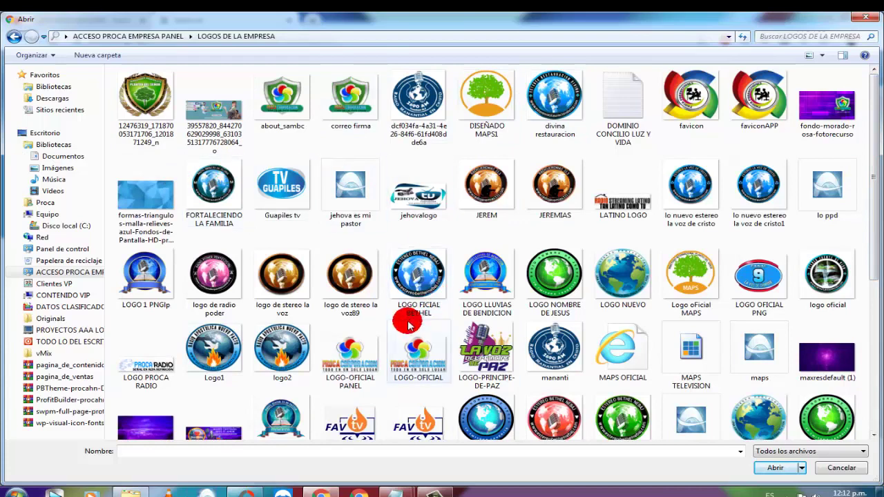
scroll(690, 277, down, 3)
scroll(297, 276, up, 3)
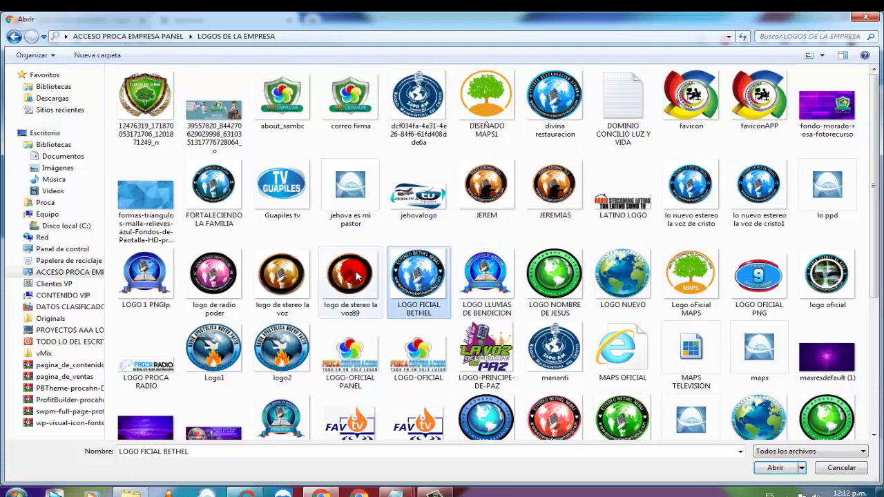
click(864, 17)
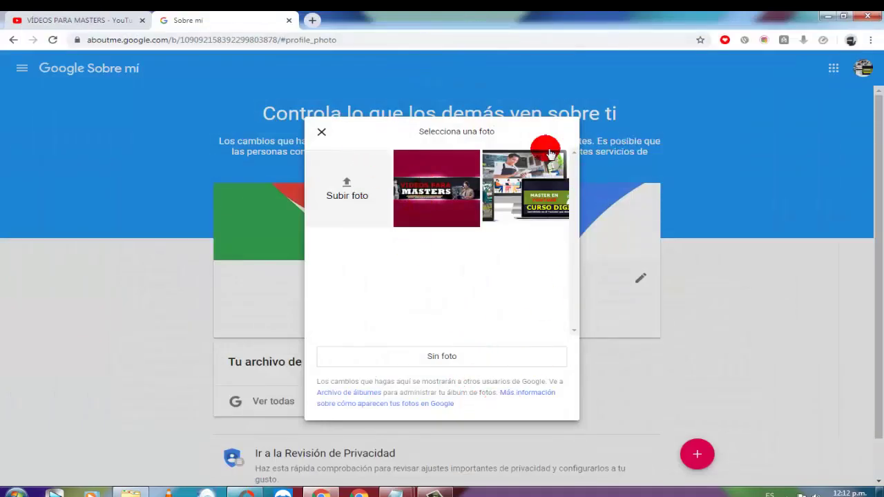
click(319, 131)
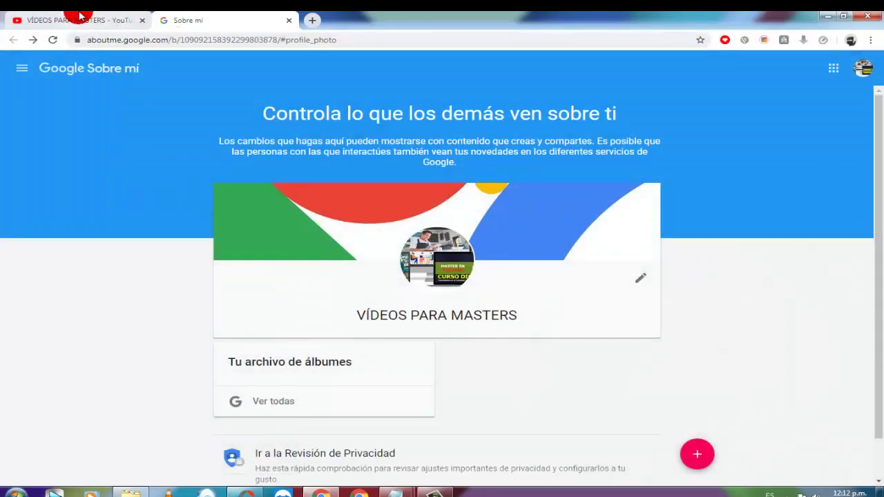
Open the VÍDEOS PARA MASTERS channel's settings in YouTube Studio and check the default currency options, keeping USD.
click(79, 15)
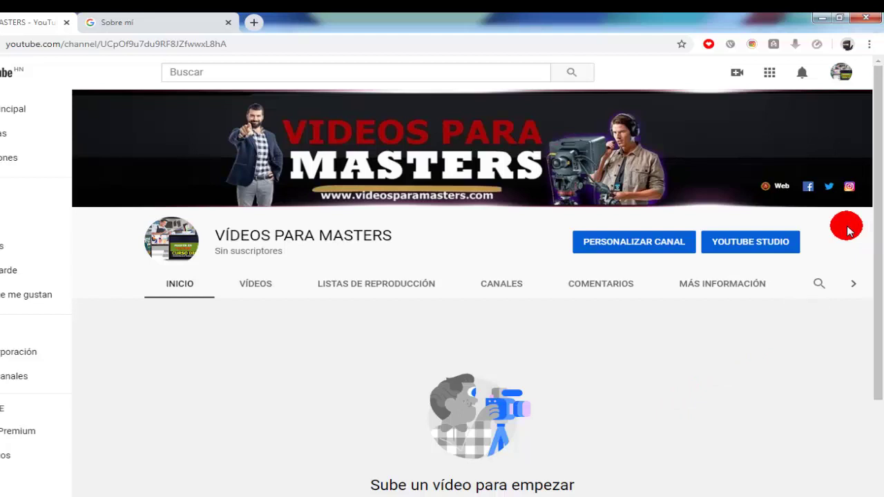
mouse_move(871, 112)
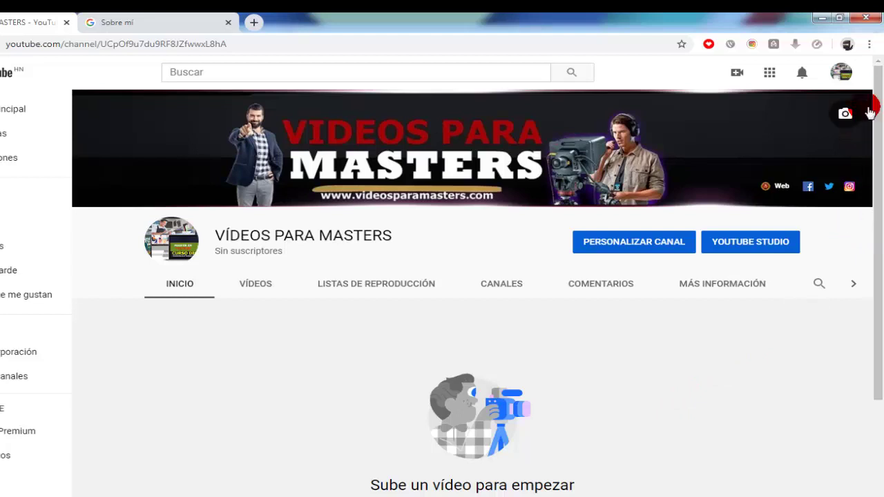
click(840, 72)
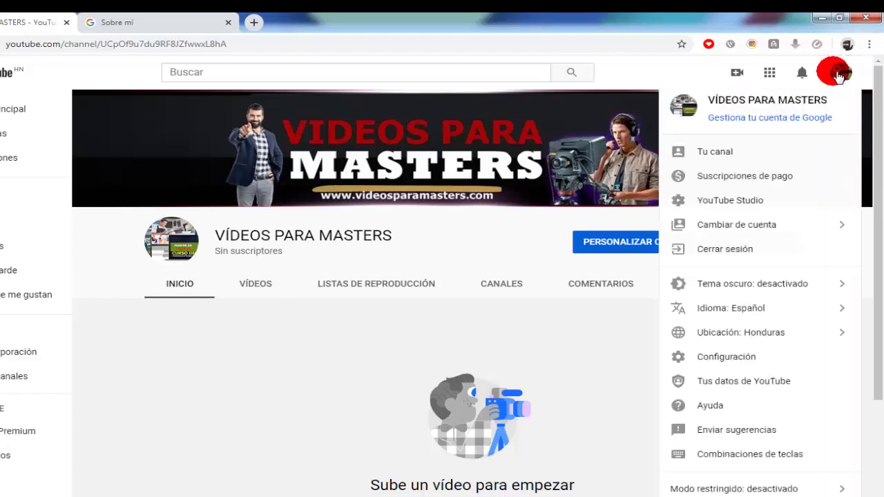
click(720, 201)
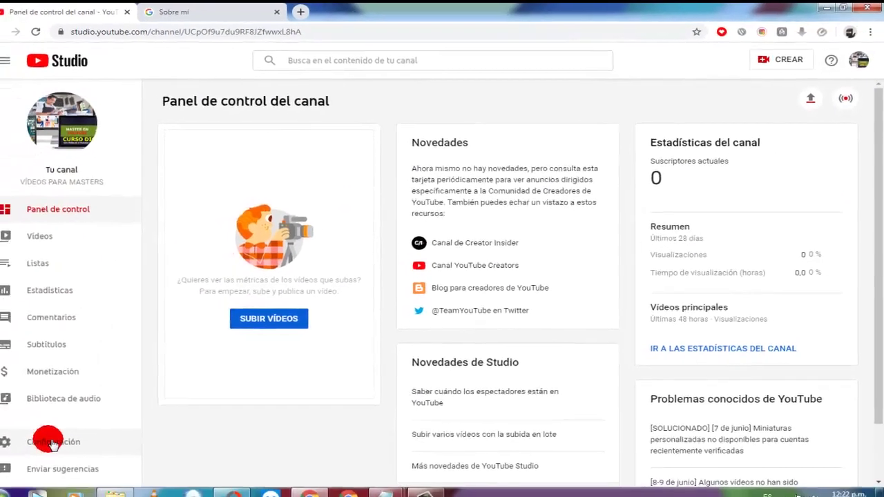
click(14, 470)
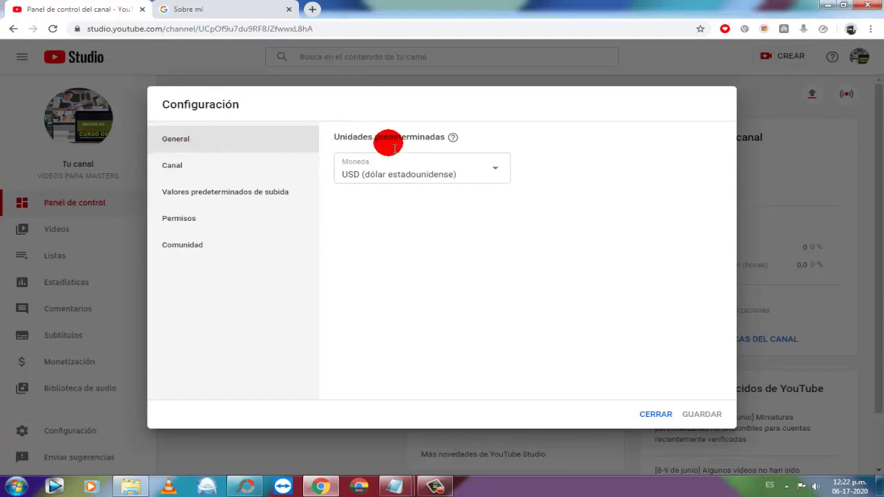
click(497, 171)
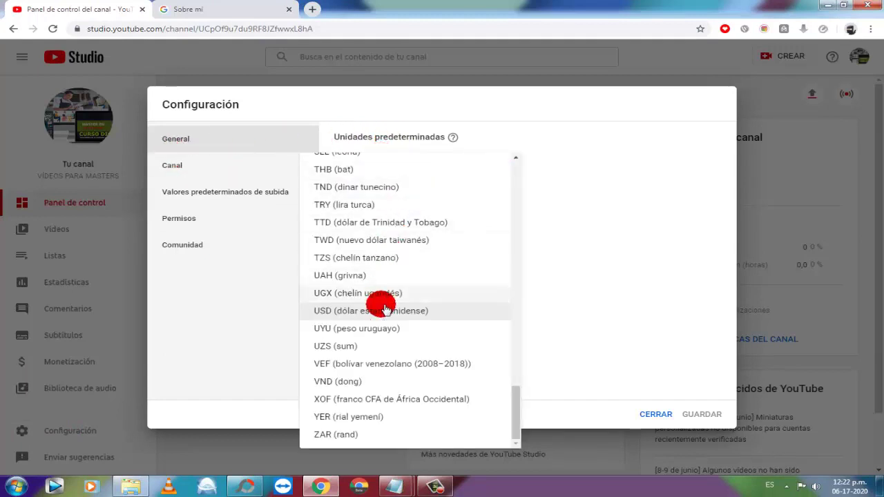
click(581, 235)
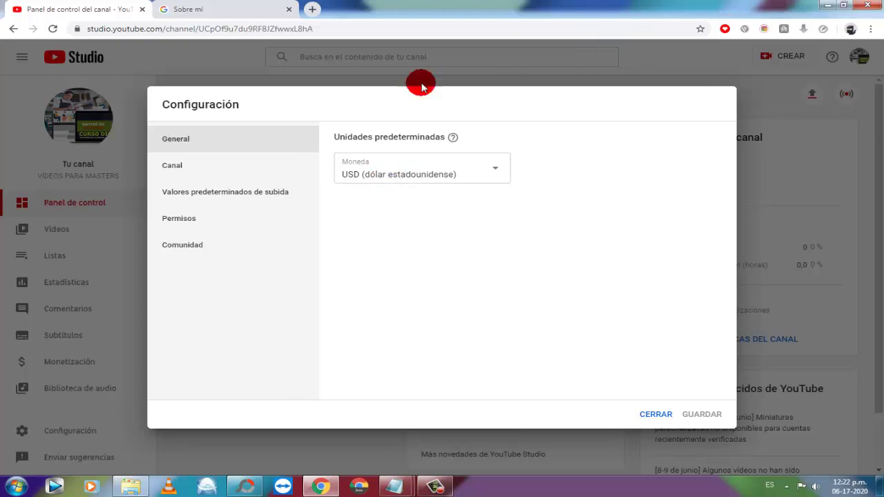
Copy the keyword line running from "Master Class" to "Como Ganar con Youtube" in the untitled Notepad note into the channel's basic-information keywords.
click(177, 169)
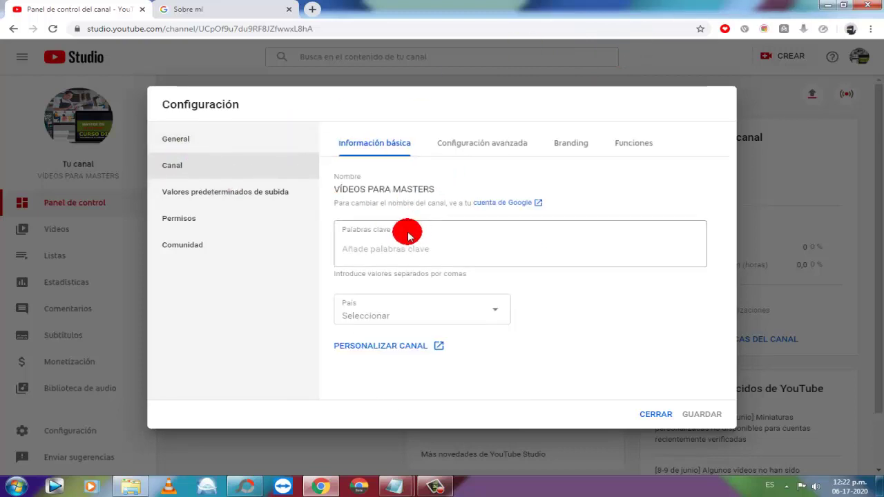
click(428, 252)
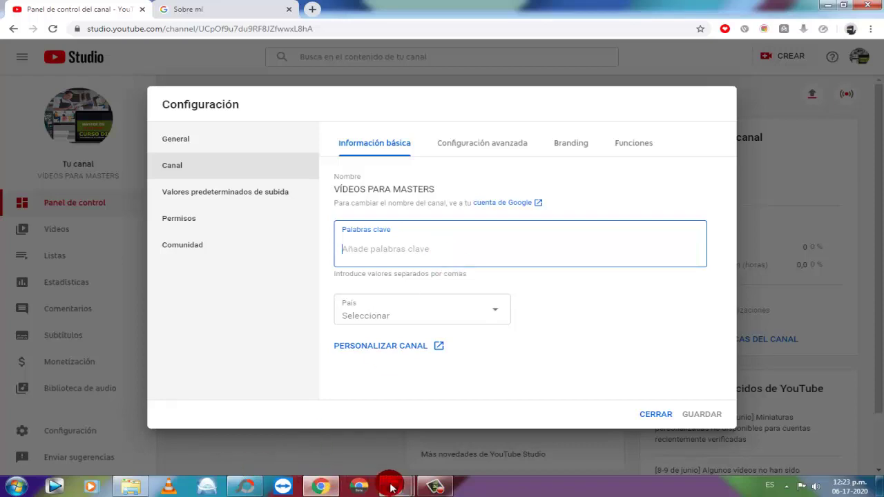
mouse_move(390, 488)
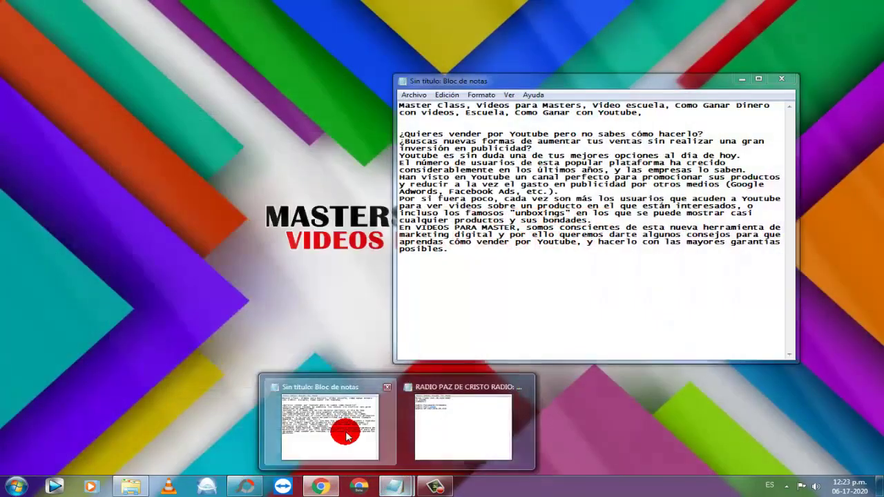
click(347, 435)
drag(646, 112, 402, 104)
right_click(407, 107)
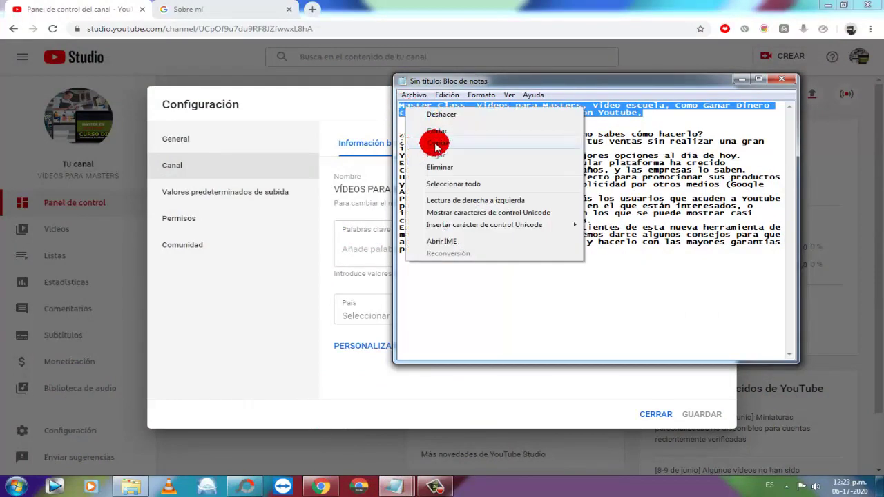
click(436, 146)
click(742, 79)
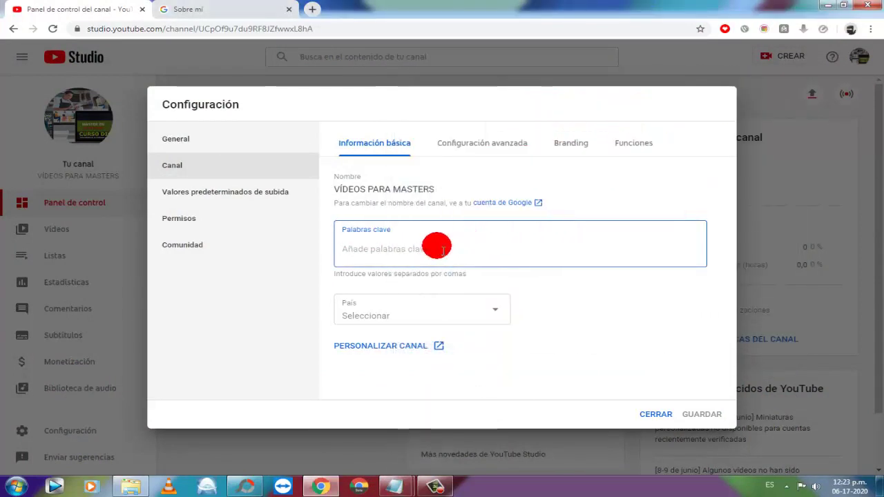
key(ctrl+v)
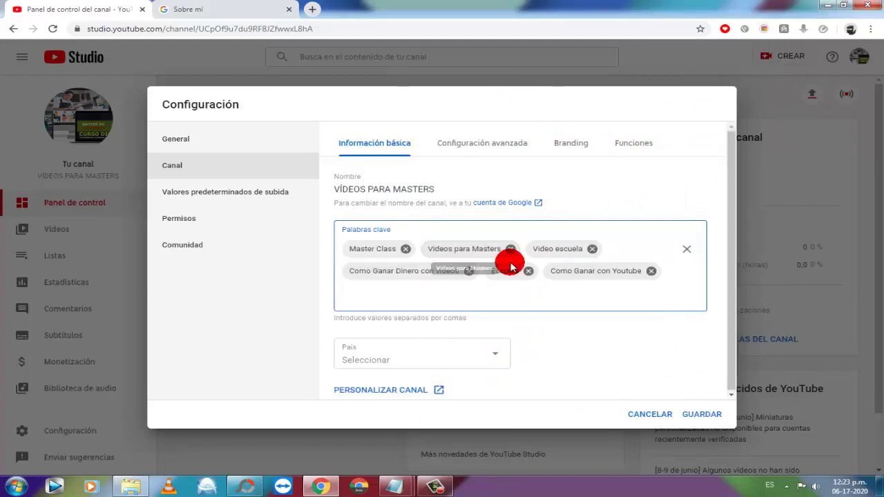
drag(511, 266, 556, 282)
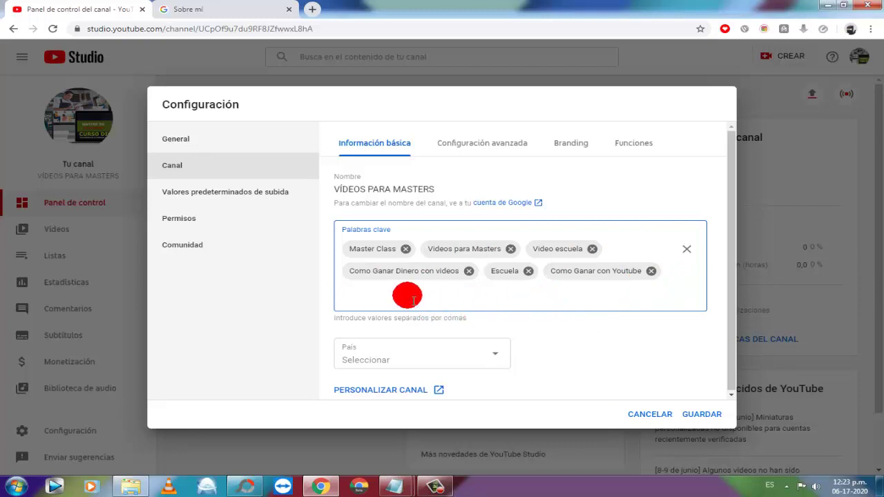
Add the keywords "Cursos Digitales" and "Curso" to the channel's keyword list.
text(c)
key(BackSpace)
text(Cursos Digitales)
key(Return)
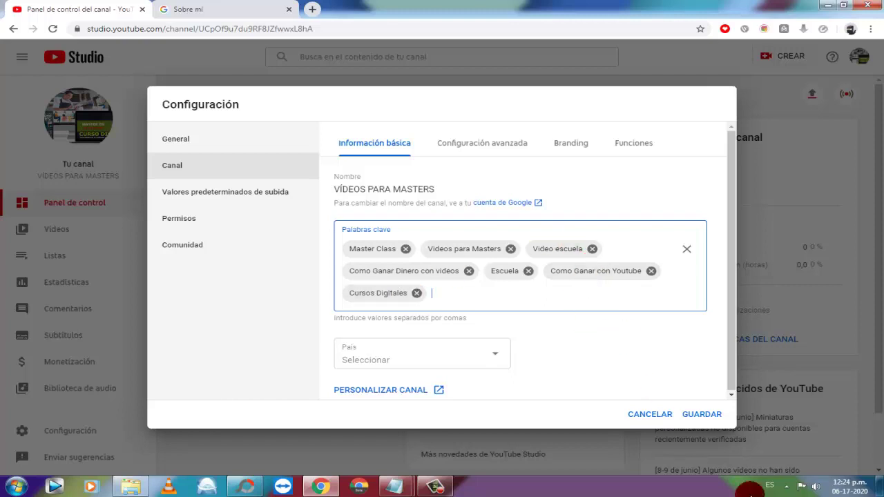
mouse_move(839, 489)
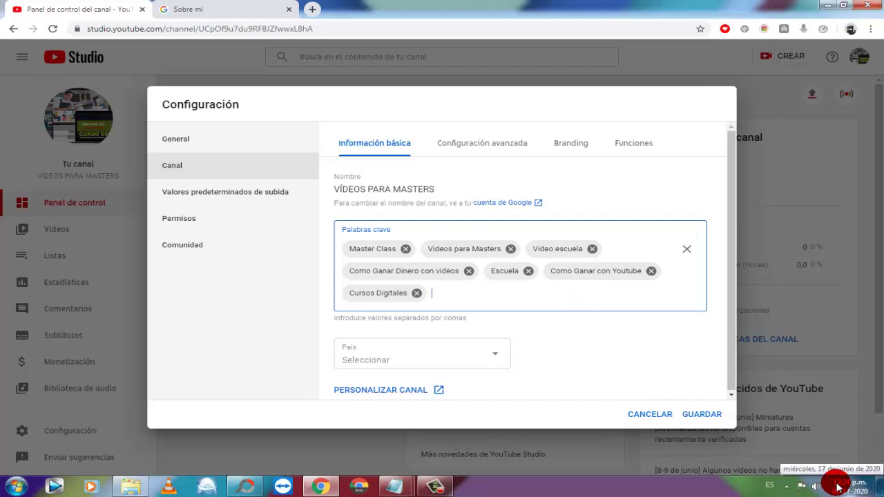
text(Curso)
key(Return)
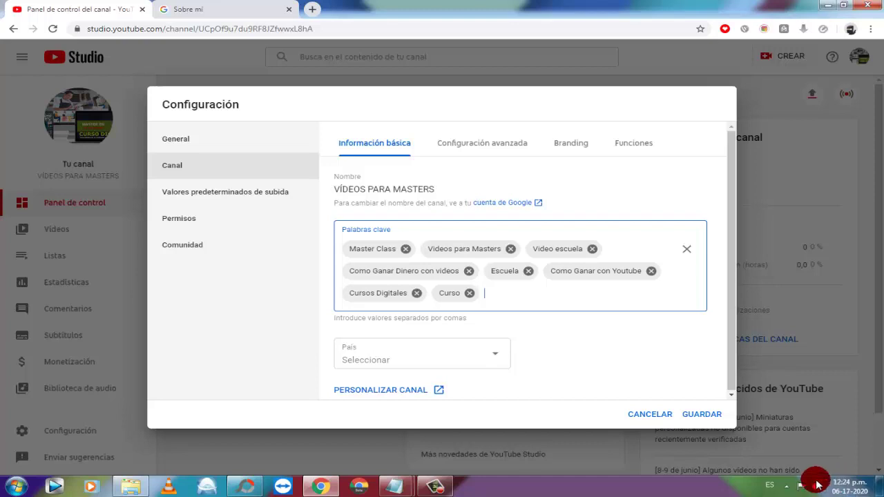
Set the channel's country to Estados Unidos and save the settings.
click(498, 358)
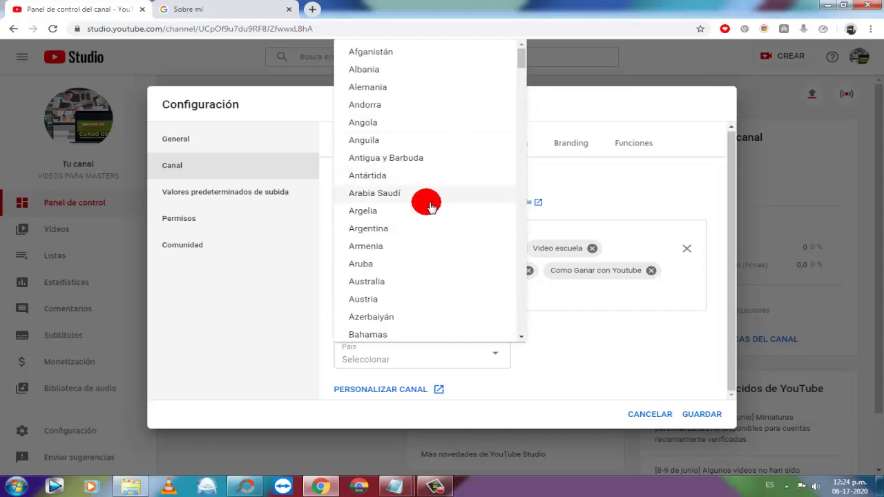
drag(518, 55, 517, 115)
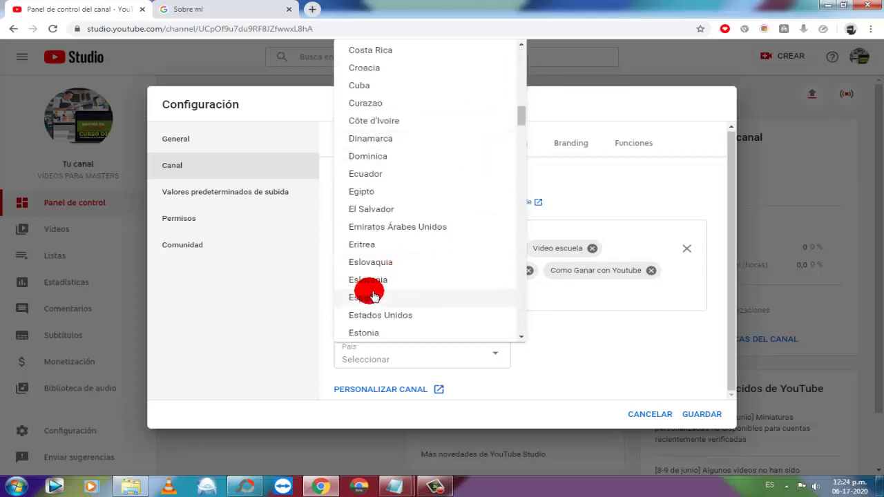
click(377, 313)
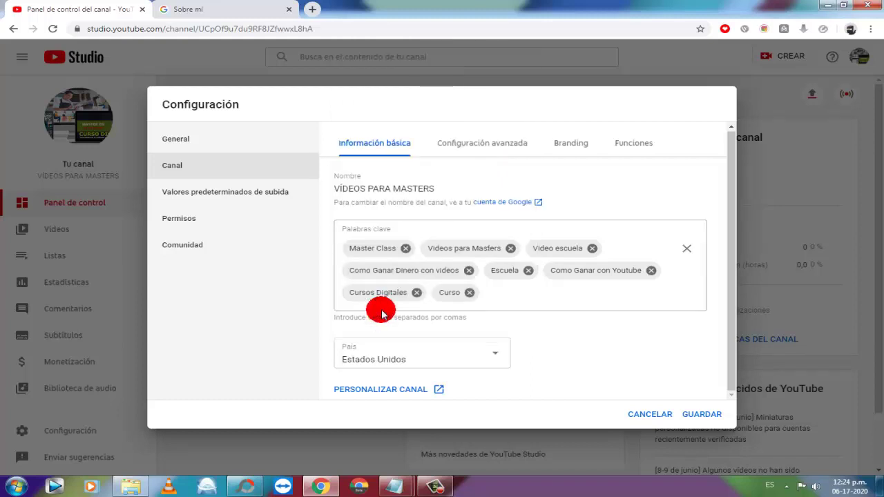
click(699, 414)
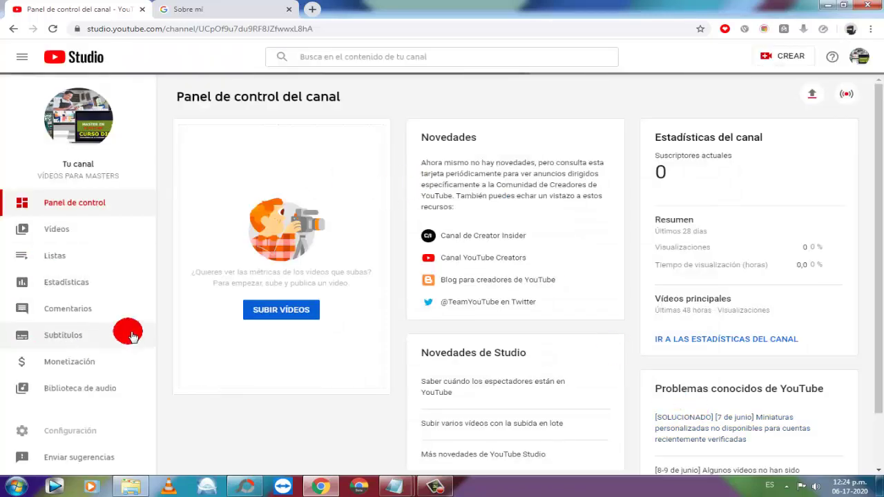
Reopen the channel settings and examine the audience options in the advanced configuration.
click(70, 430)
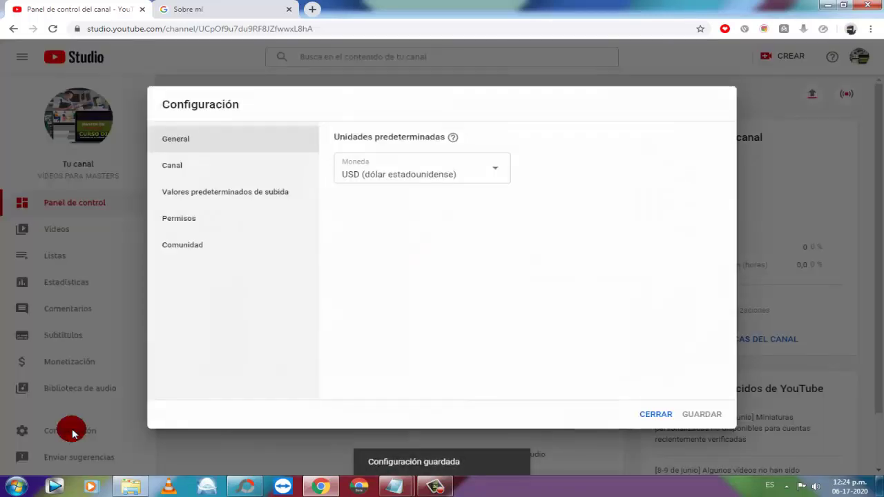
click(171, 166)
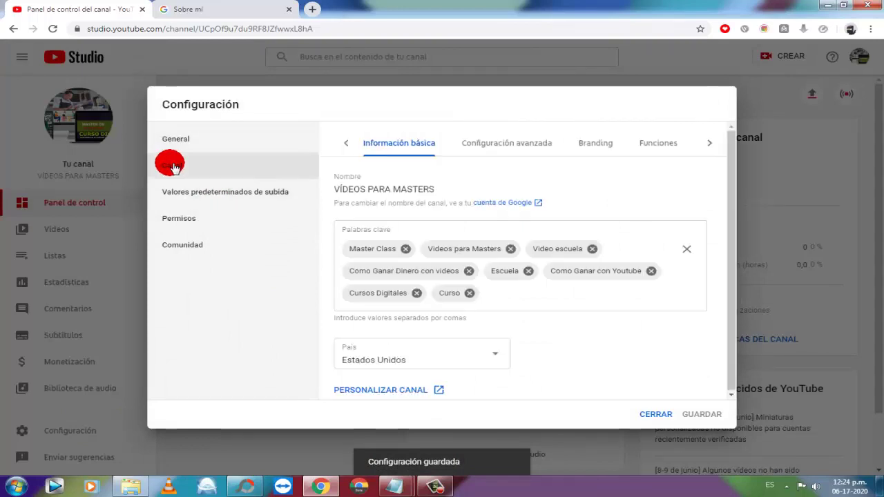
click(489, 142)
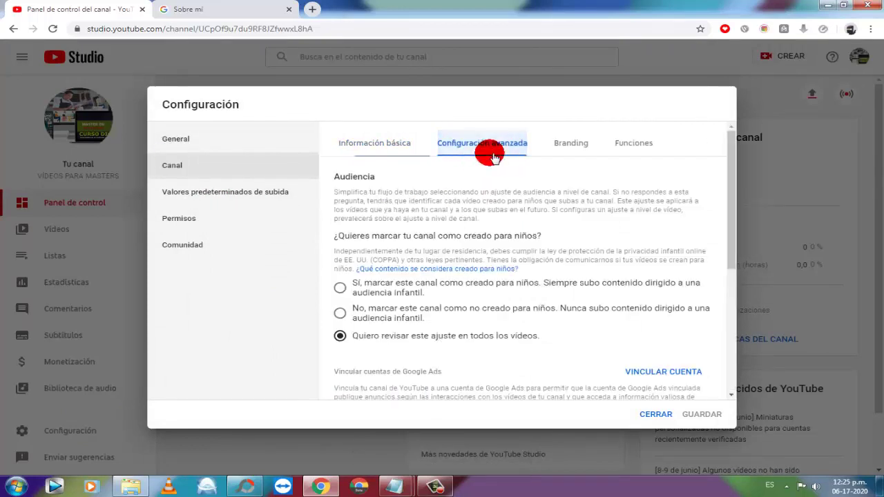
scroll(584, 248, down, 2)
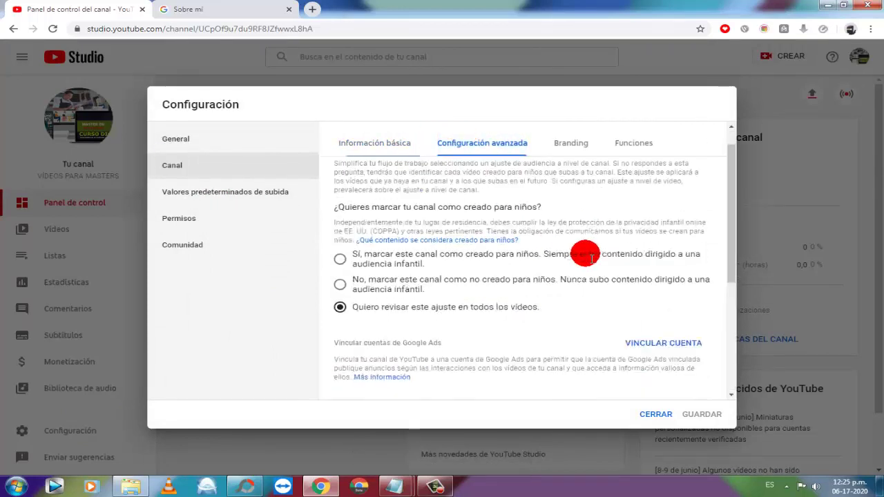
scroll(583, 242, up, 2)
scroll(584, 229, down, 2)
scroll(585, 227, up, 2)
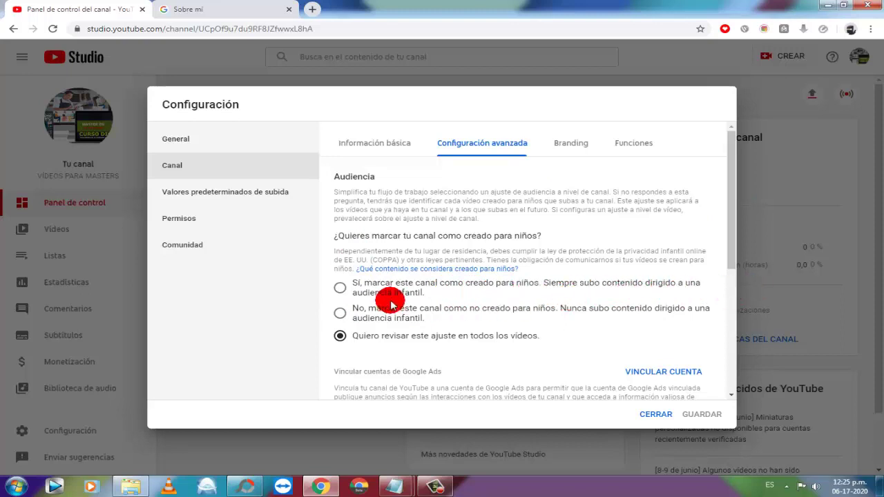
Try marking the channel as made for children and restore the option to review this setting on every video.
drag(442, 297, 354, 289)
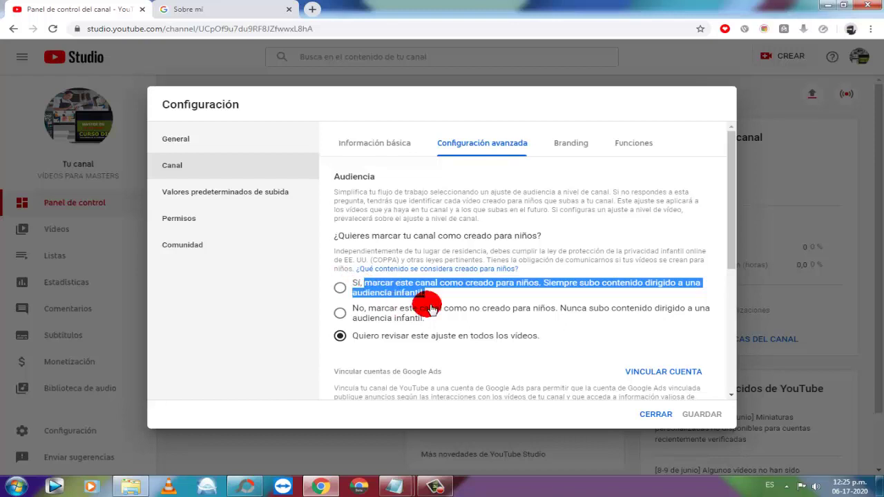
click(453, 298)
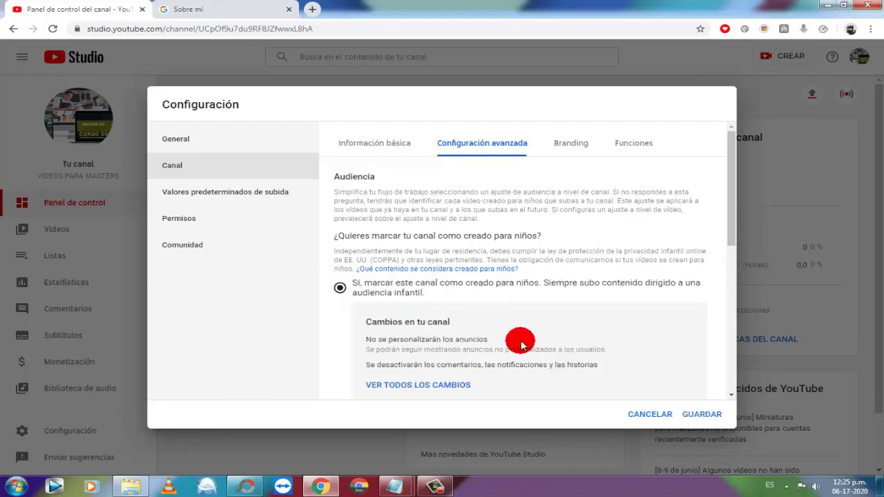
scroll(464, 297, down, 1)
click(361, 330)
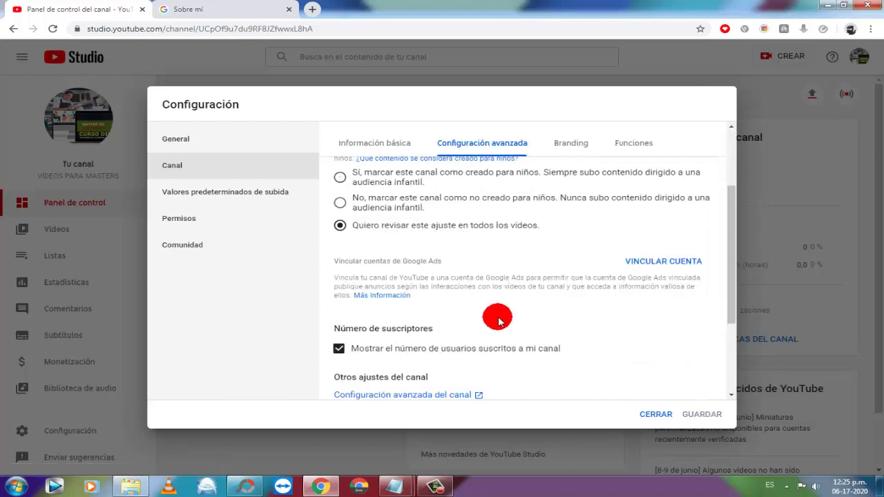
scroll(511, 271, up, 2)
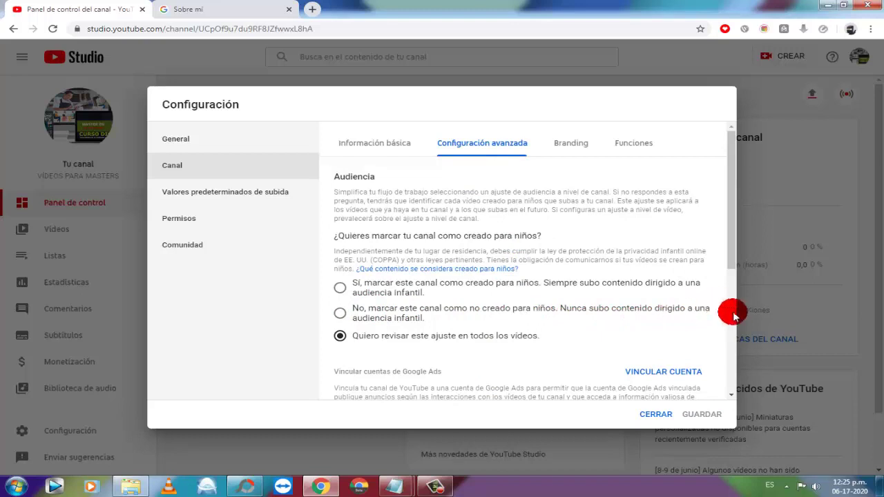
Try marking the channel as not made for children and go back to "Quiero revisar este ajuste en todos los vídeos".
click(339, 316)
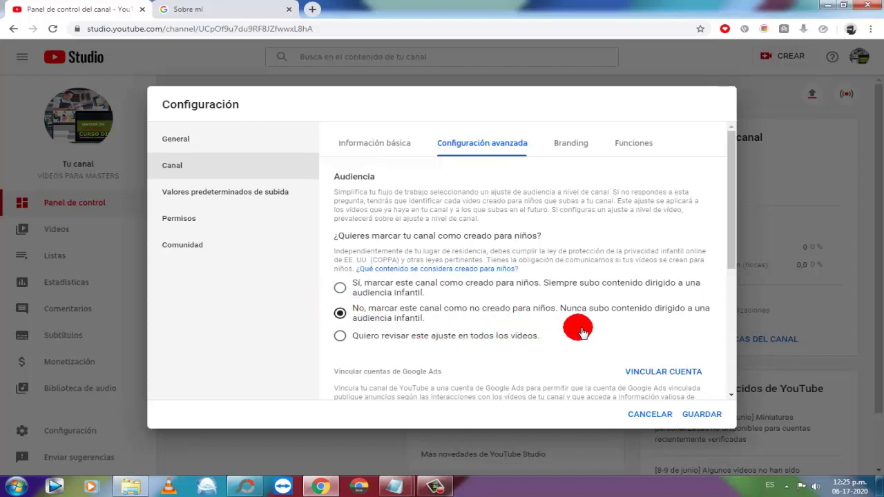
scroll(572, 325, down, 3)
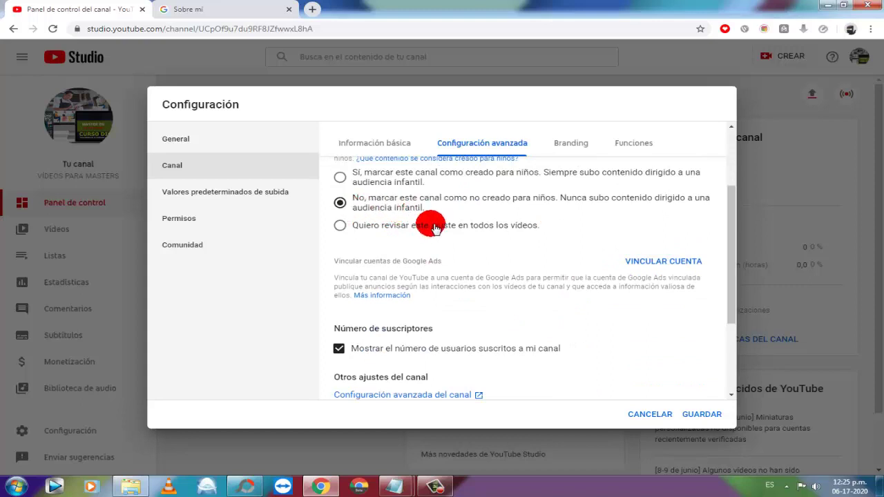
click(338, 225)
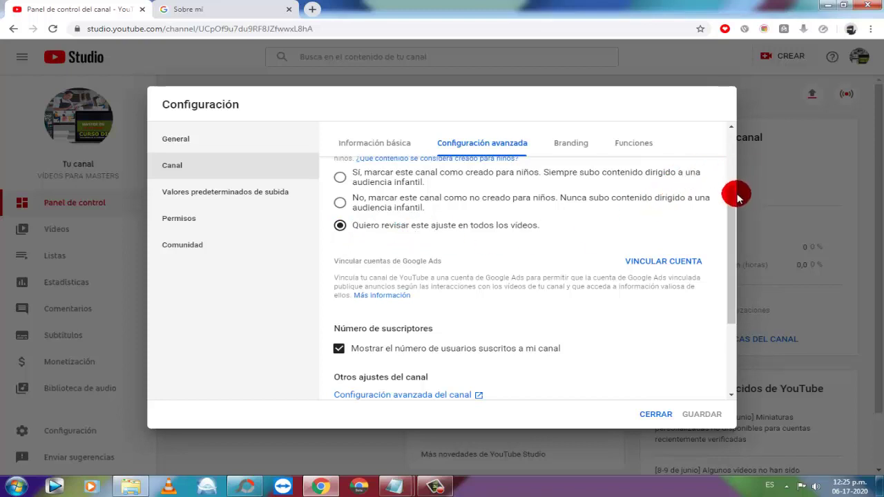
mouse_move(737, 198)
mouse_down()
mouse_move(726, 154)
mouse_move(726, 207)
mouse_up()
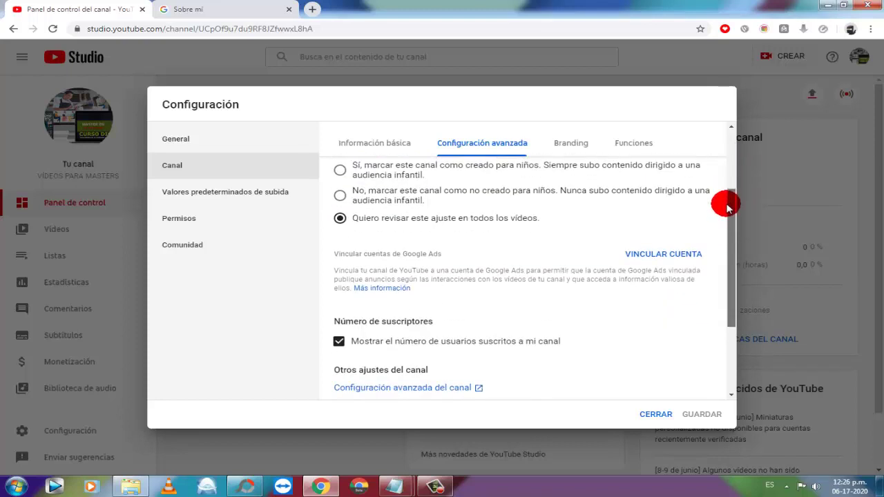
scroll(578, 276, up, 1)
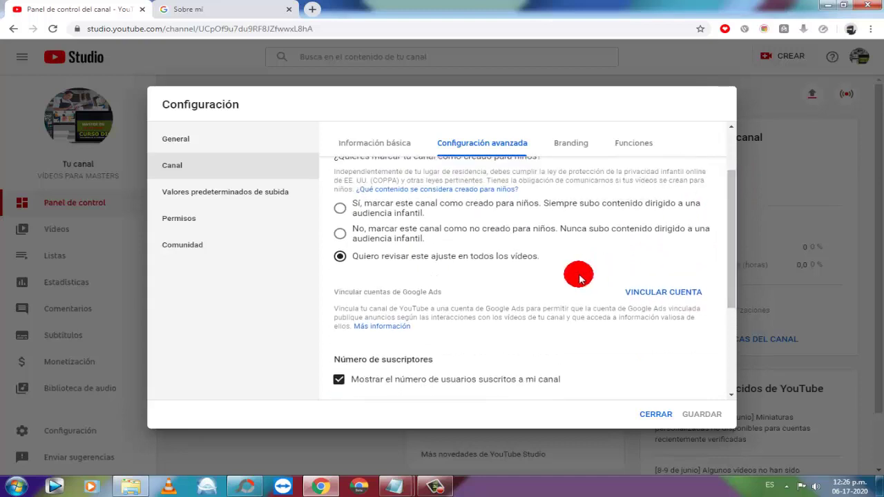
Try turning off the display of the channel's subscriber count in the advanced configuration and turn it back on.
drag(729, 219, 736, 274)
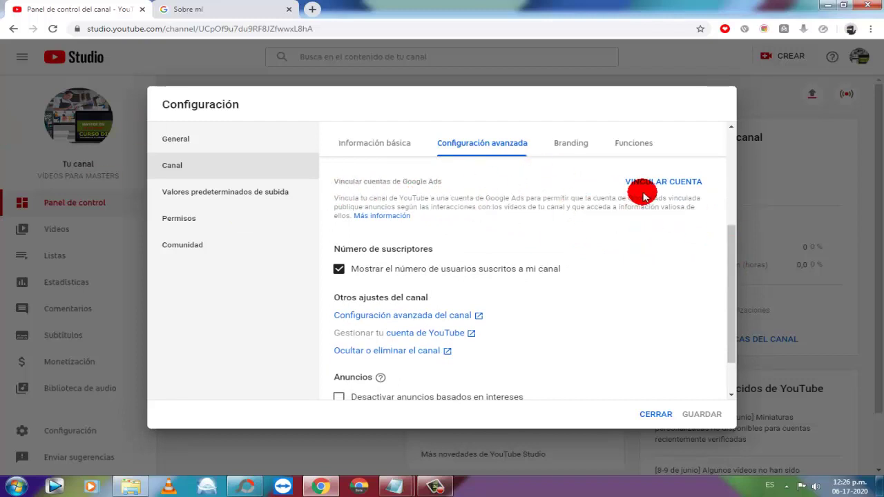
scroll(693, 223, down, 1)
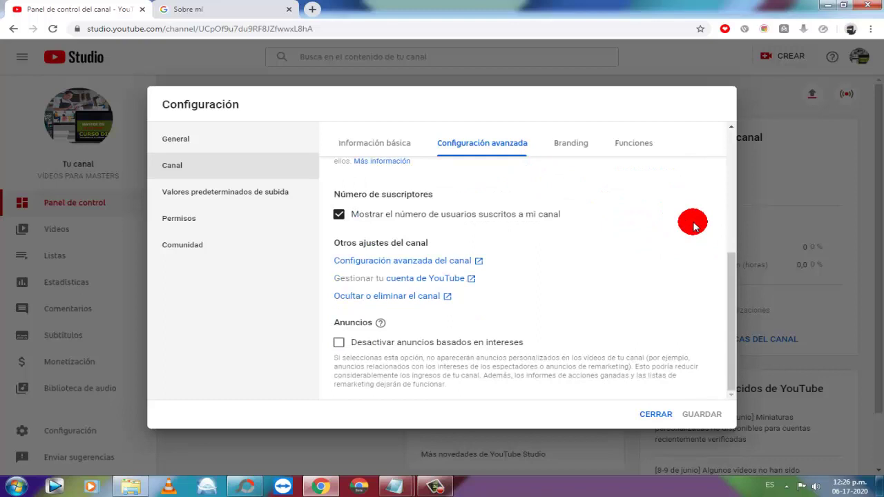
scroll(693, 223, up, 1)
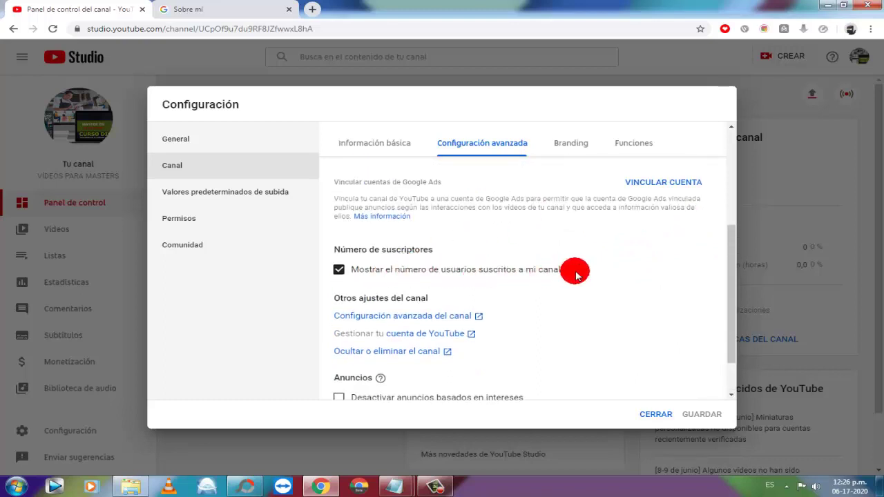
scroll(574, 270, down, 1)
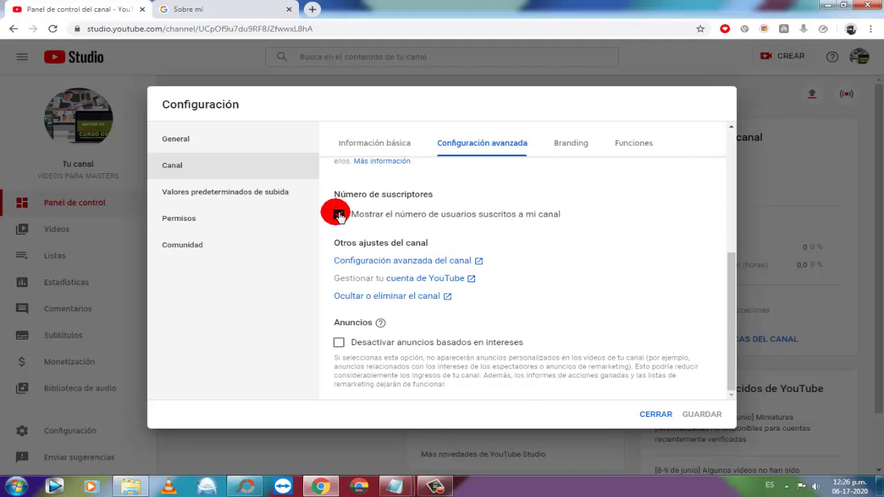
click(338, 214)
click(339, 214)
click(339, 215)
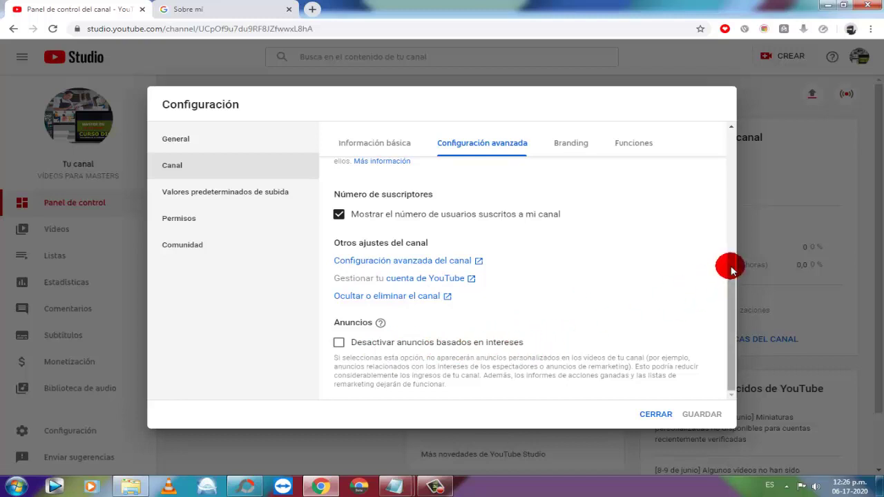
Start choosing a video watermark image in the channel's branding settings and browse to the LOGOS DE LA EMPRESA folder.
drag(732, 292, 723, 148)
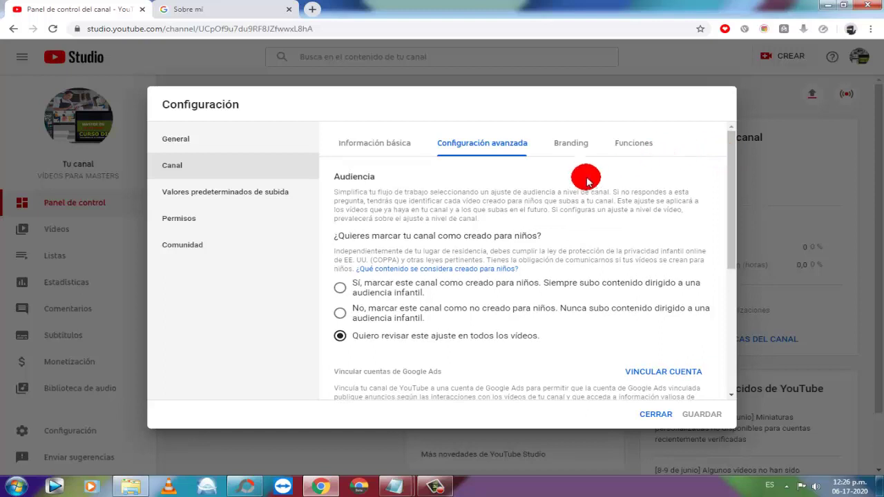
click(570, 142)
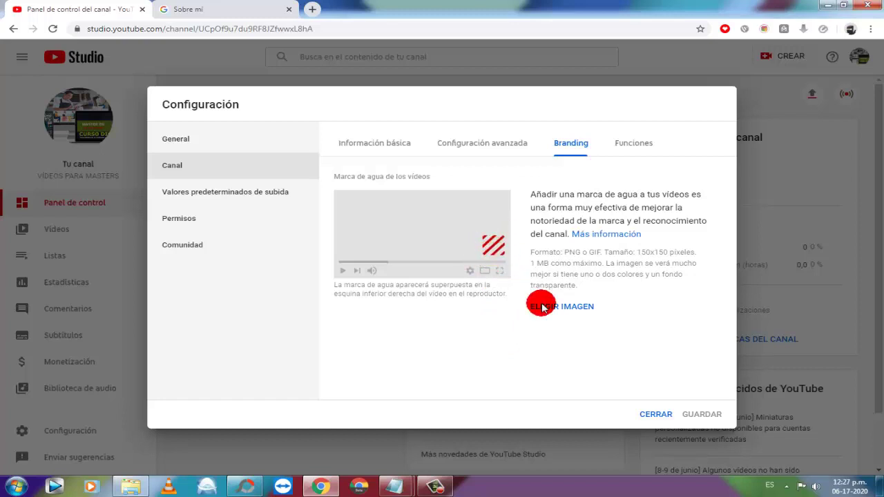
click(568, 309)
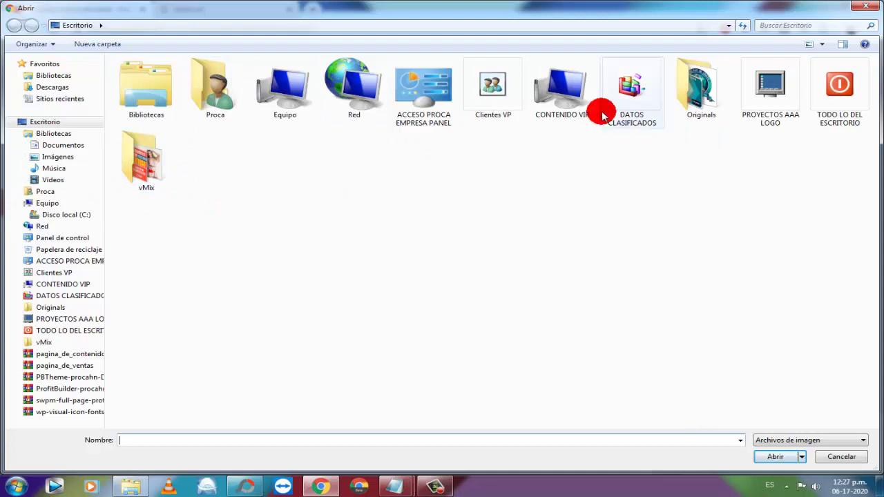
double_click(440, 87)
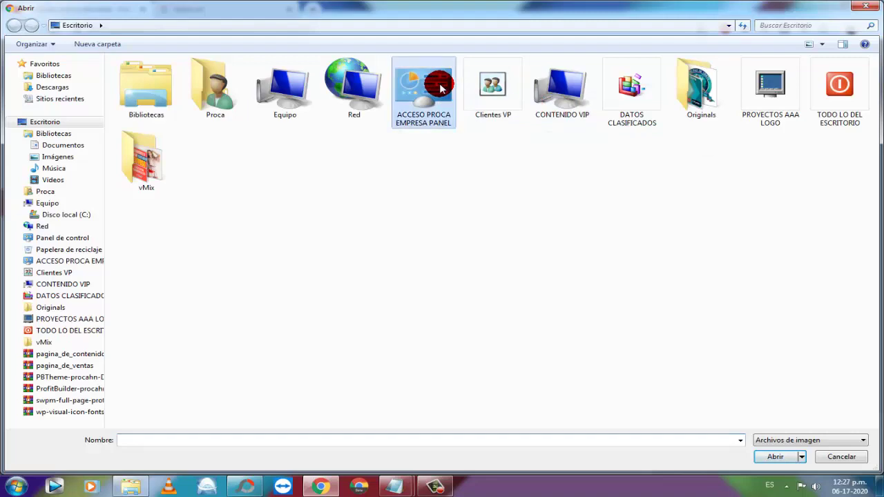
double_click(140, 102)
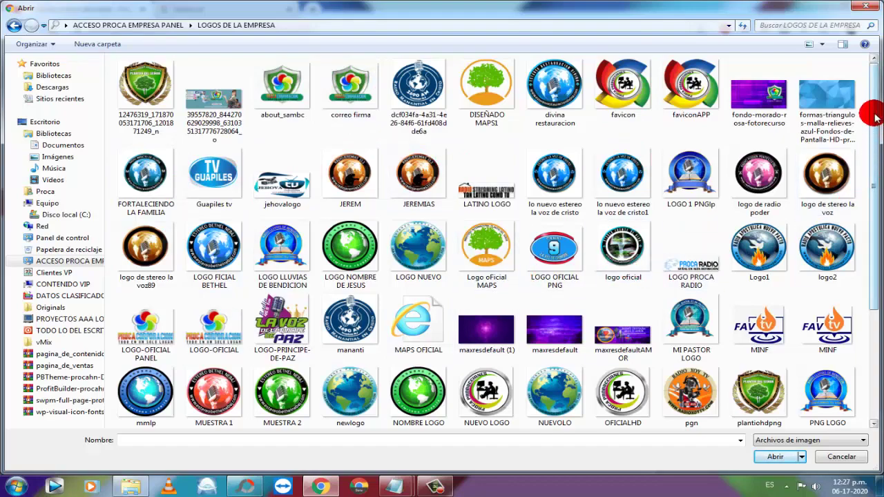
drag(874, 117, 863, 44)
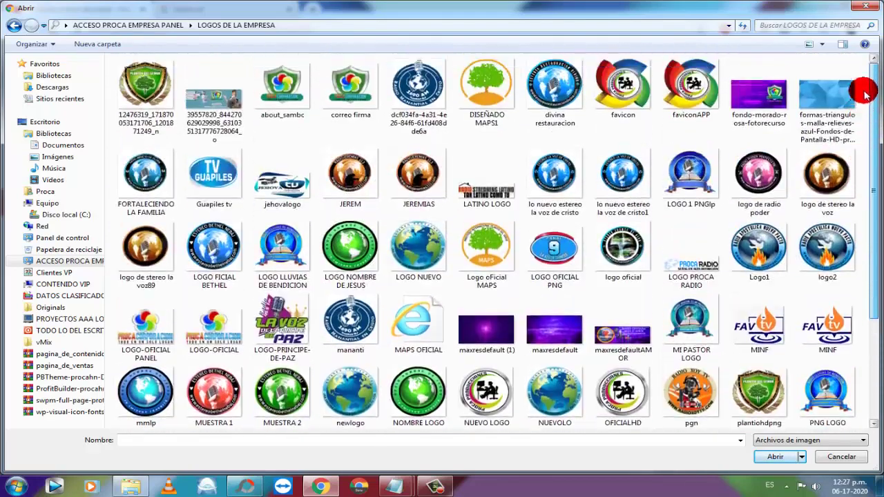
Open fondo-morado-rosa-fotorecurso in PhotoScape and crop it around the shield logo and the name to about 1614 x 1409 pixels.
click(762, 110)
click(259, 479)
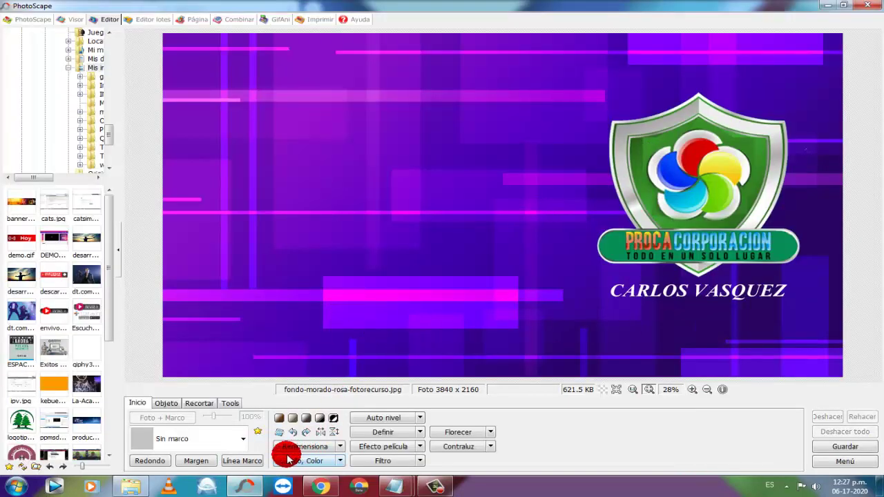
click(198, 404)
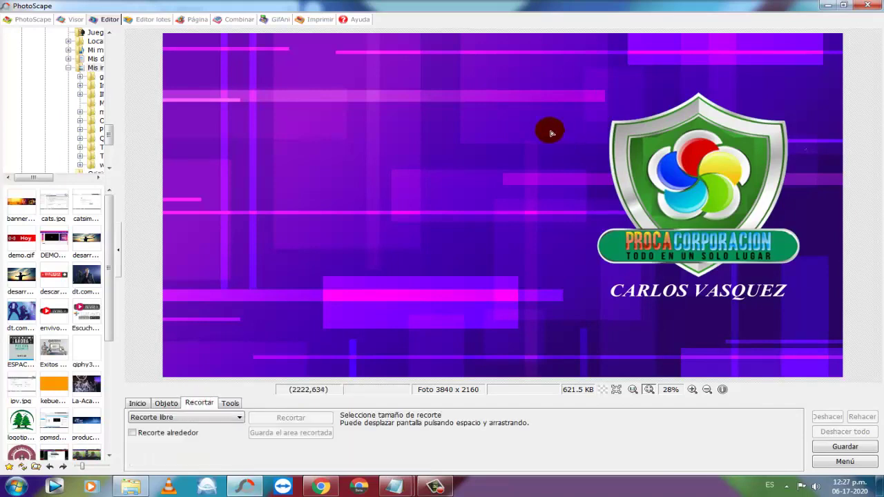
drag(538, 94, 851, 315)
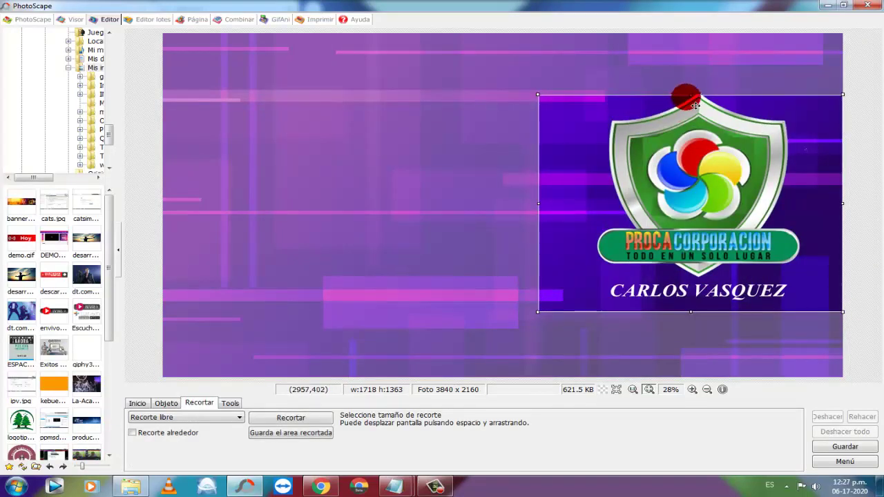
drag(699, 102, 690, 87)
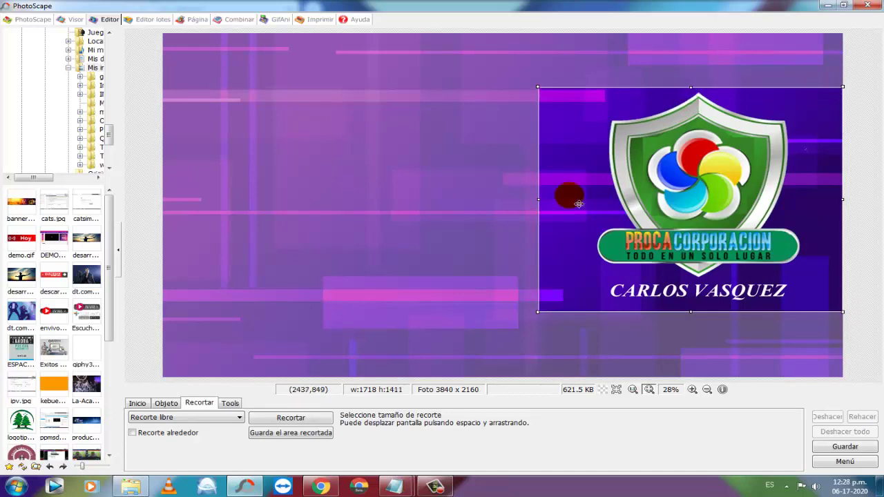
click(320, 419)
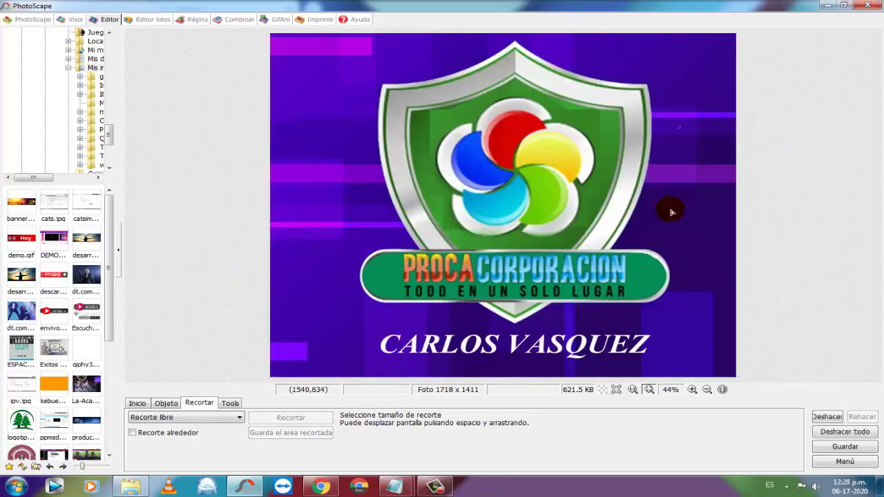
drag(297, 31, 747, 382)
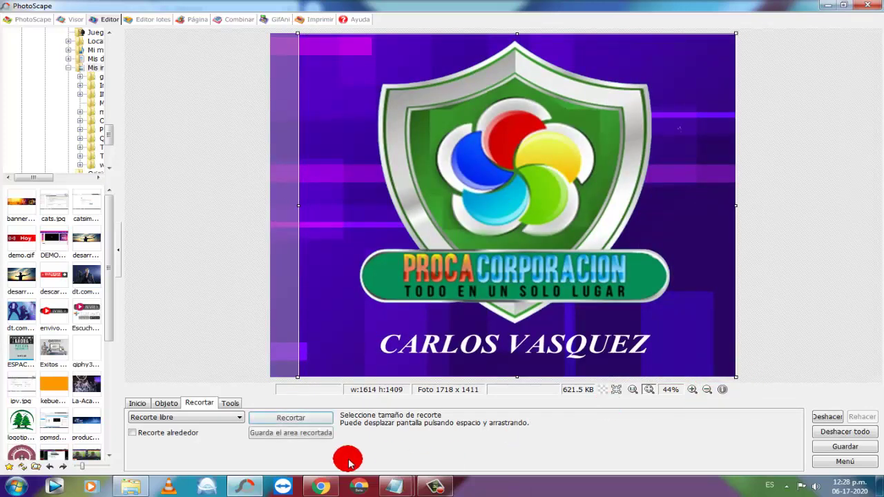
click(273, 417)
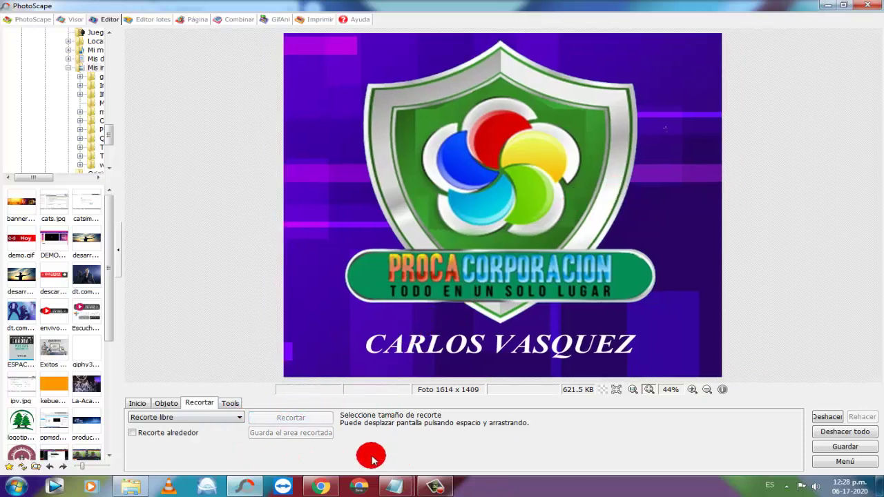
Save the cropped logo as a JPEG named marca in the LOGOS DE LA EMPRESA folder.
click(321, 487)
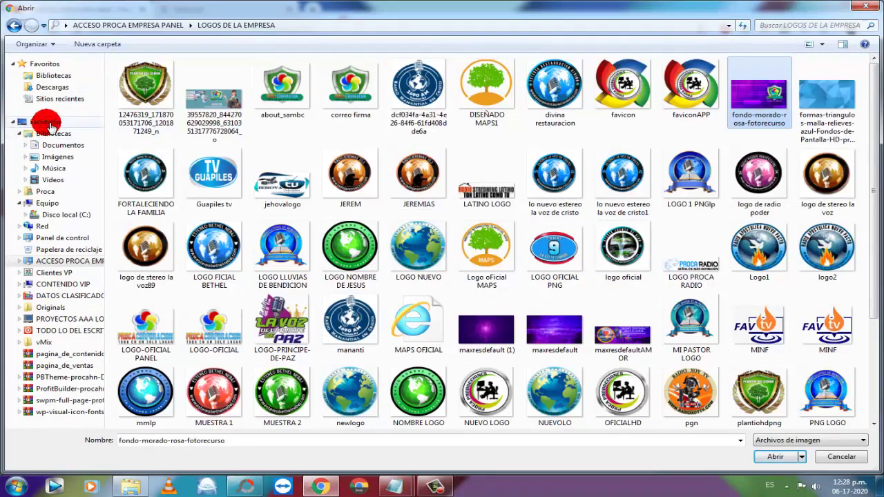
click(246, 487)
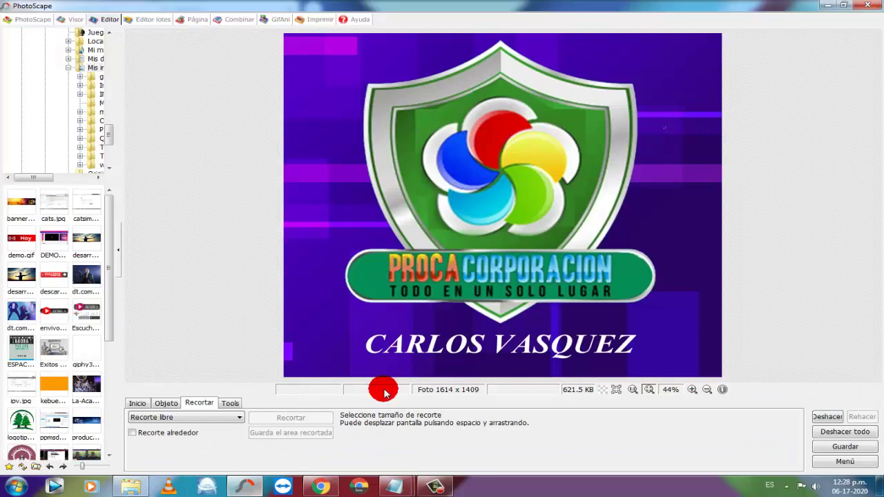
click(857, 448)
click(304, 244)
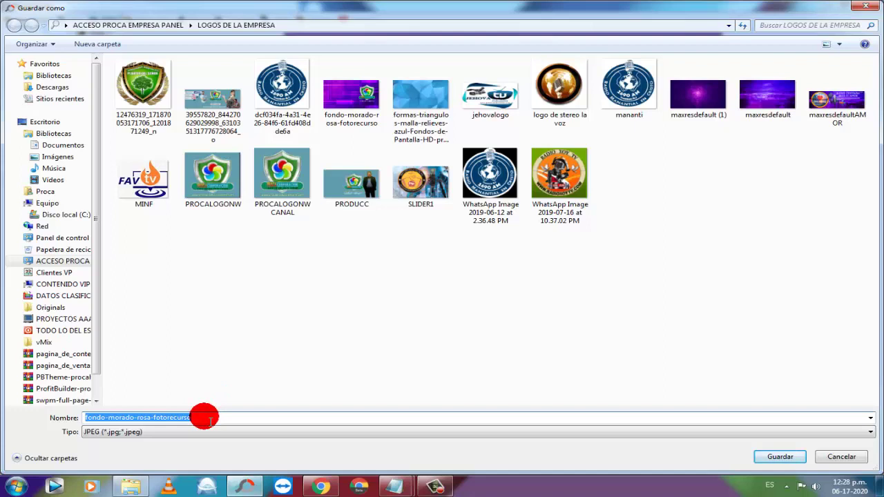
text(marca)
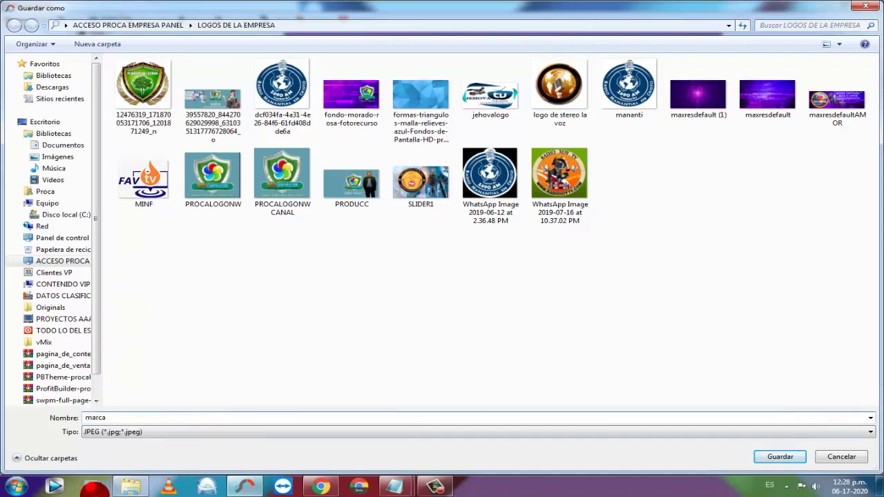
text(r)
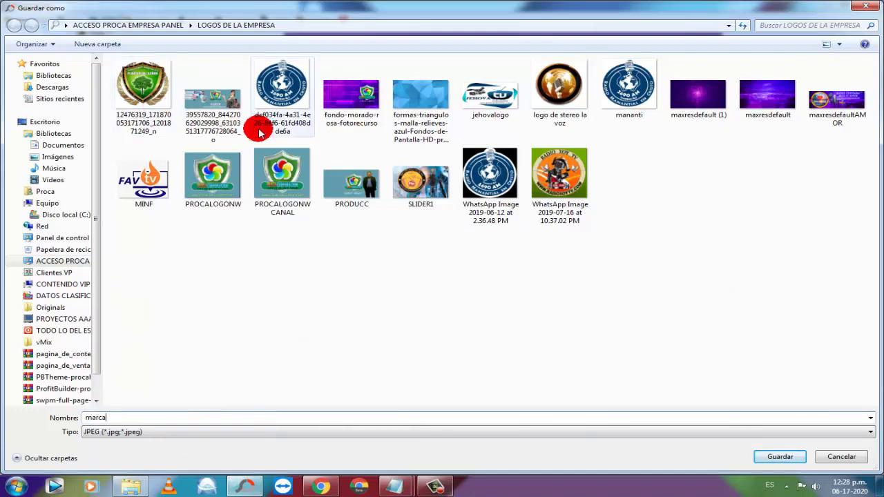
click(774, 454)
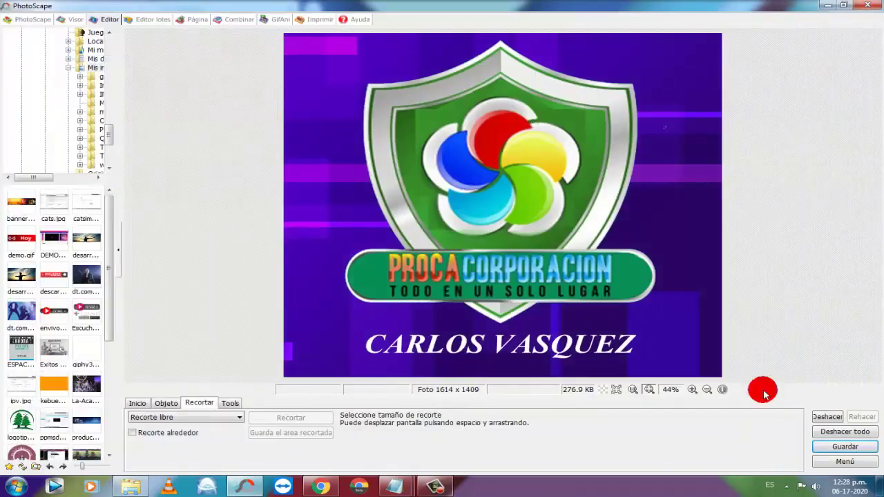
Switch to Chrome and try to use the image marca as the channel's video watermark.
click(319, 487)
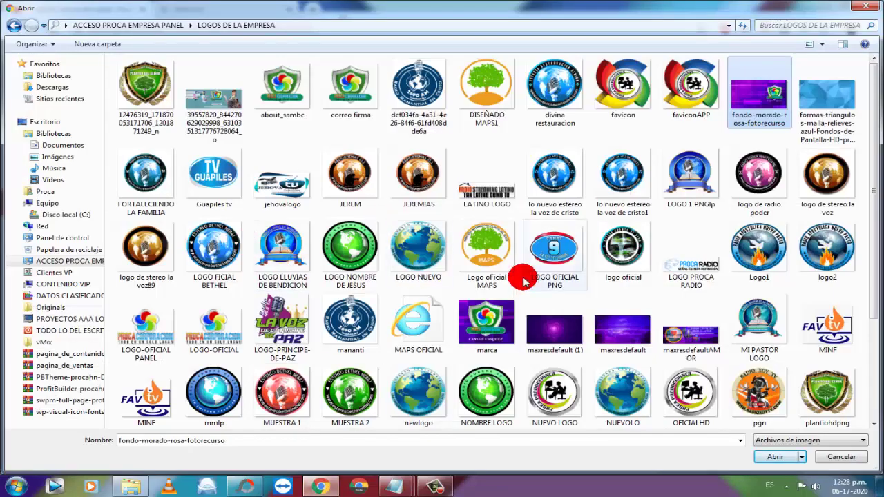
click(512, 311)
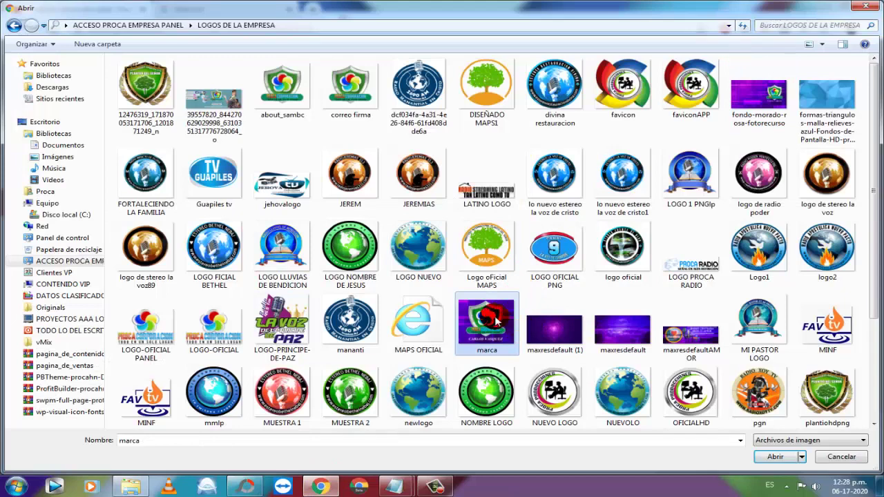
click(775, 456)
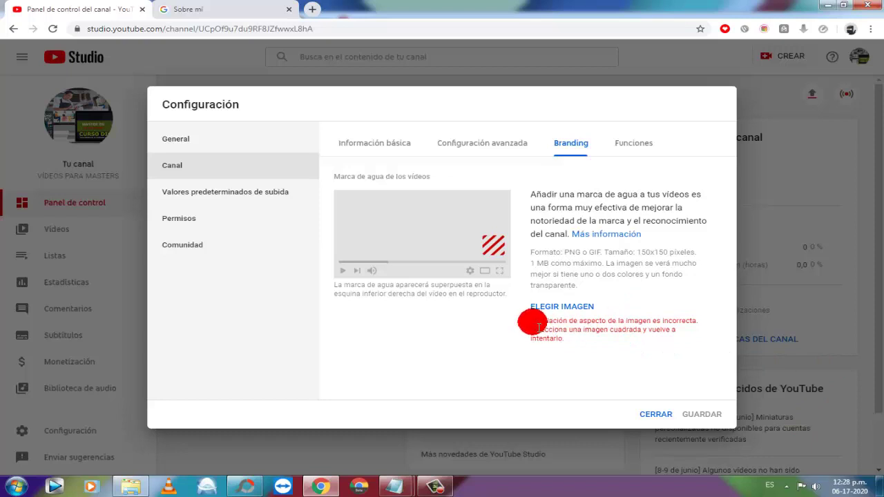
Examine the watermark's error message and its image format and size requirements in the branding settings.
drag(539, 326, 684, 333)
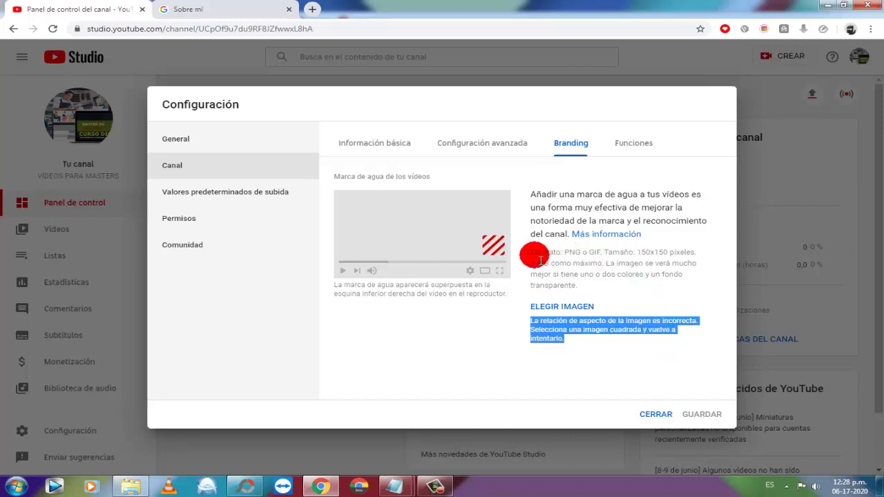
drag(529, 258, 566, 251)
click(571, 257)
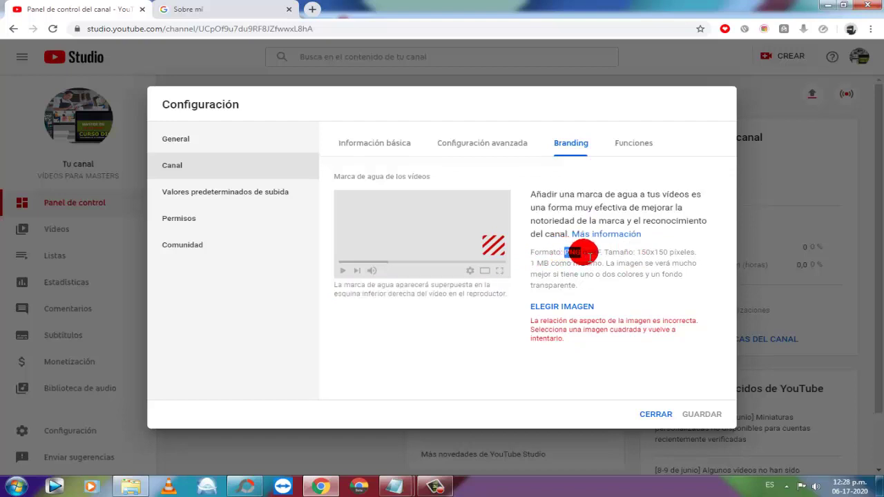
drag(601, 257, 606, 261)
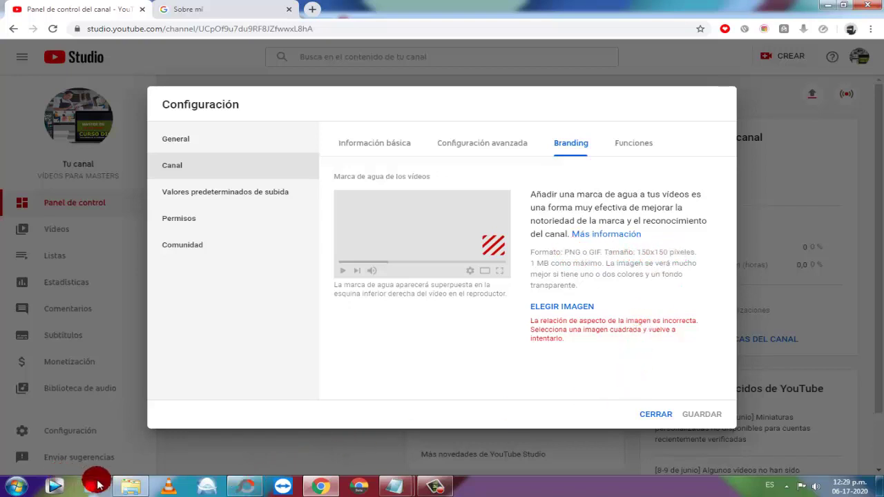
Open the Youtubers image from the Mater en Youtube folder in the PhotoScape editor.
click(135, 486)
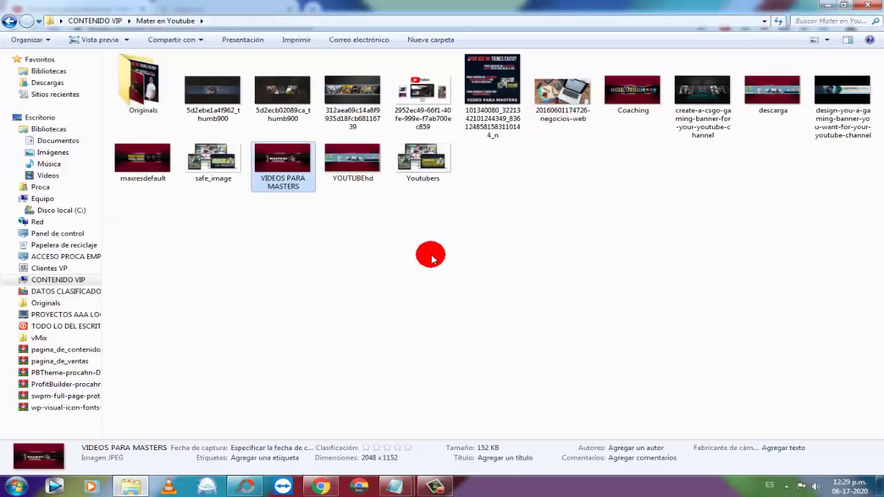
click(425, 166)
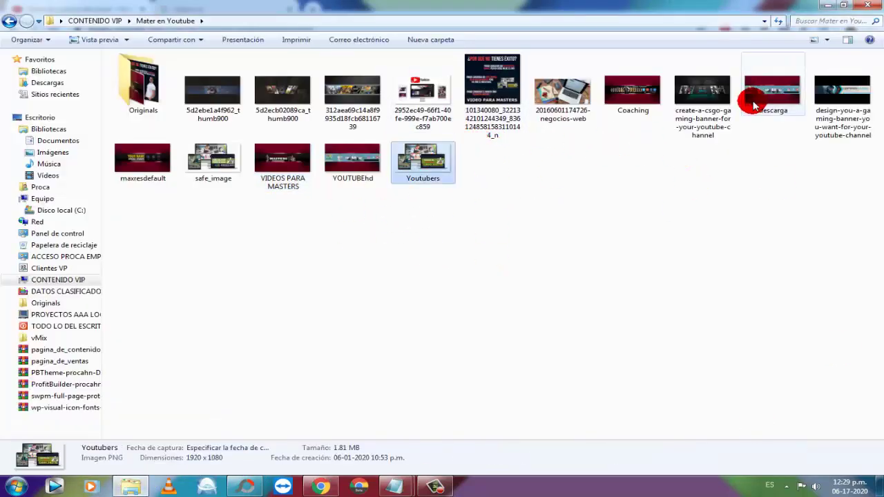
drag(445, 197, 356, 330)
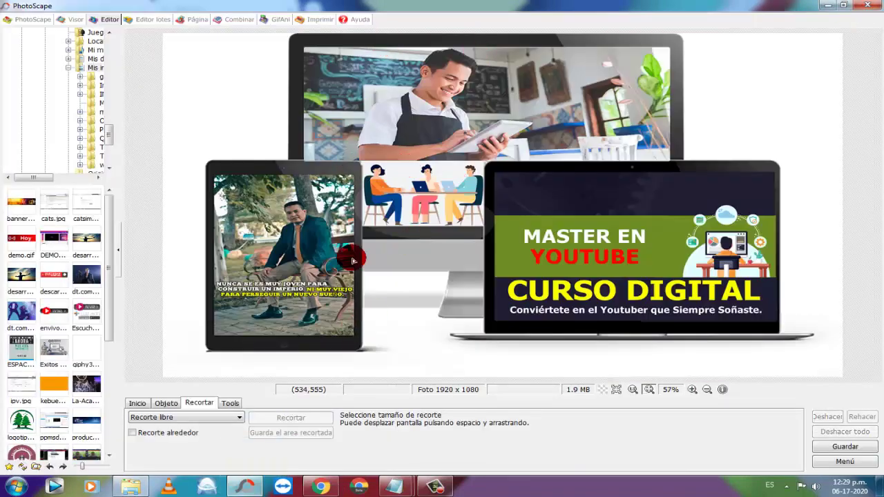
Resize the Youtubers image to 150 x 150 pixels without keeping its aspect ratio.
click(137, 403)
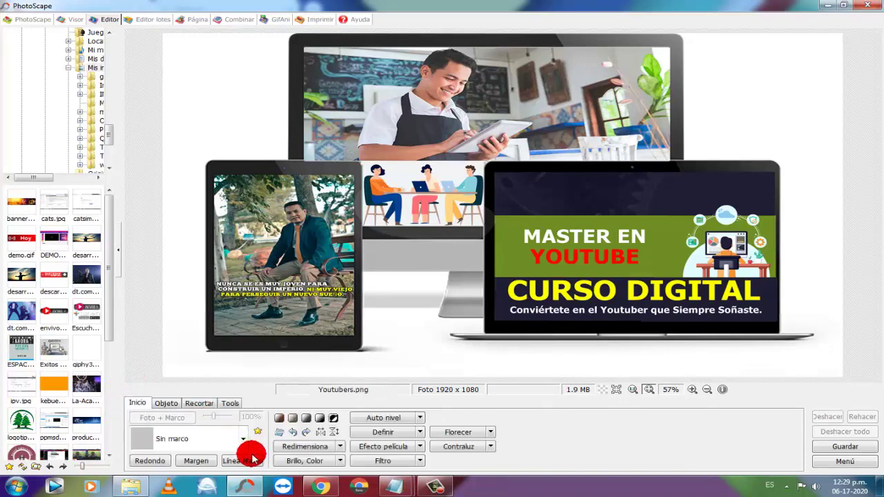
click(290, 447)
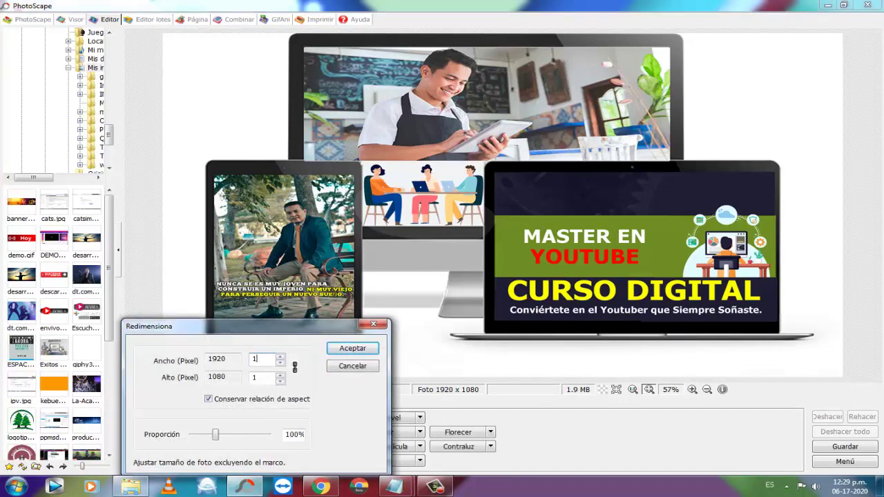
click(208, 399)
drag(264, 378, 243, 384)
click(352, 348)
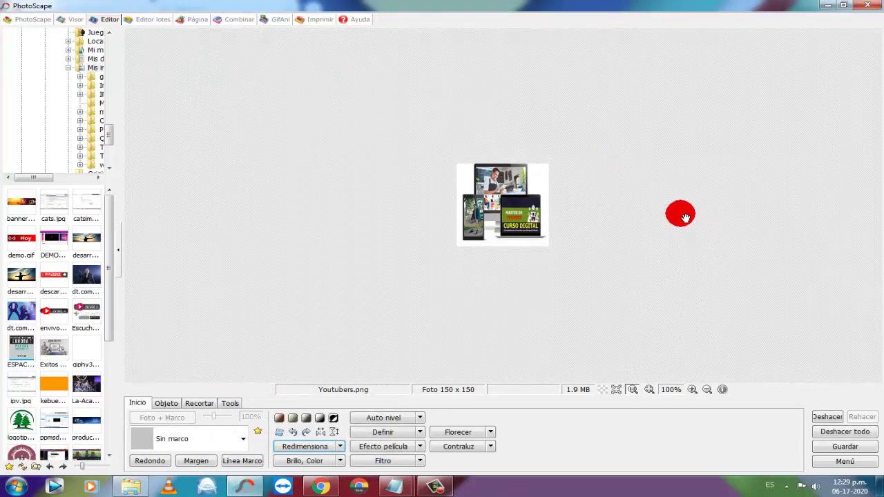
Save the resized image as a new PNG named Youtuberssred in the Mater en Youtube folder.
click(855, 446)
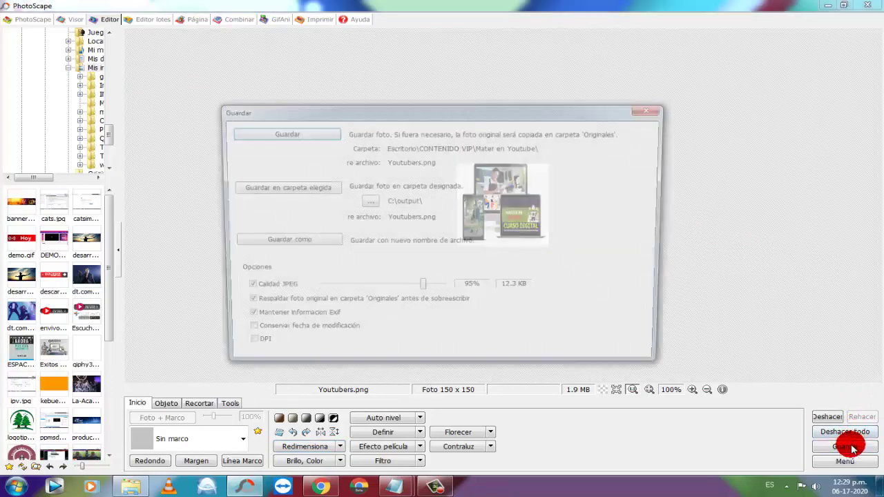
click(312, 243)
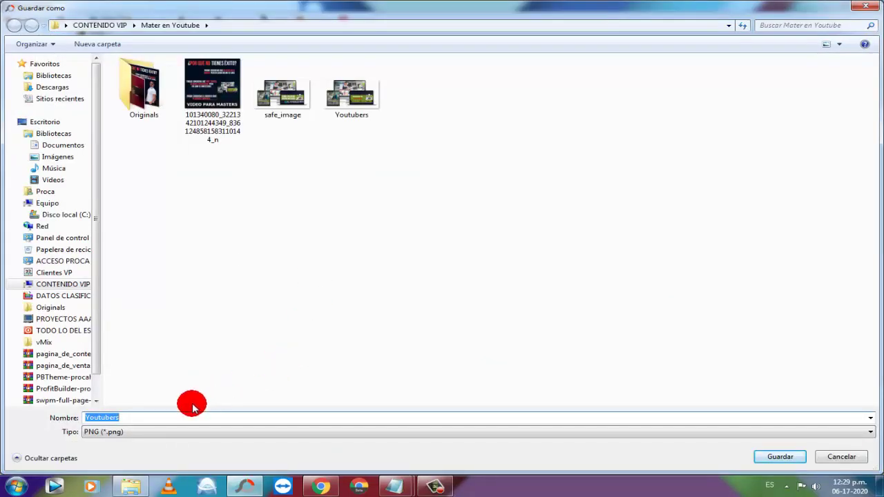
click(151, 421)
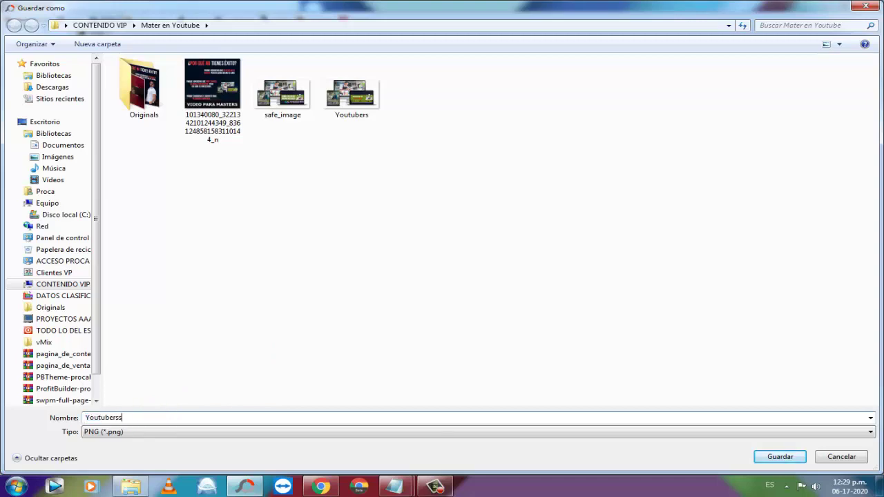
text(red)
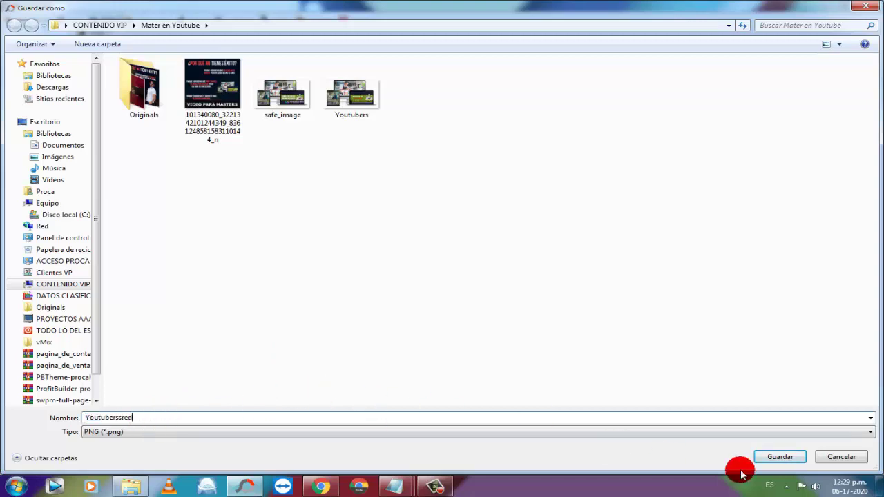
click(793, 460)
Switch to Chrome and save Youtuberssred from CONTENIDO VIP's Mater en Youtube folder as the video watermark, shown for the entire video.
click(321, 487)
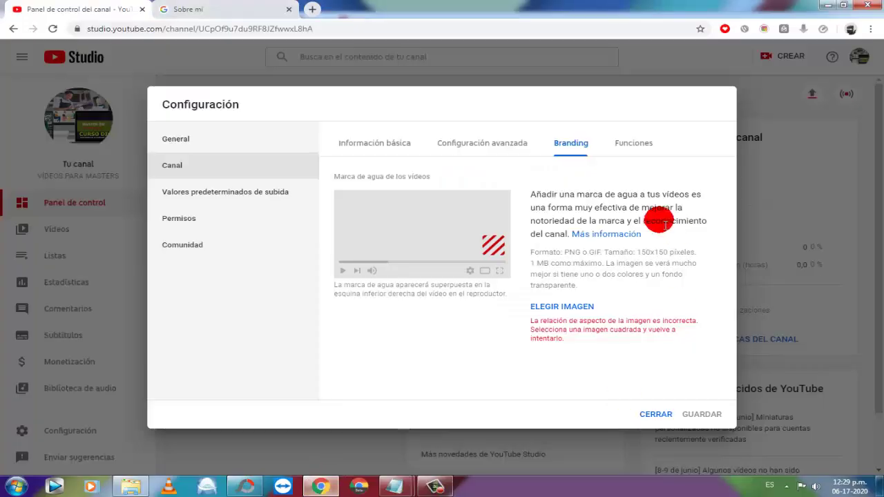
click(568, 308)
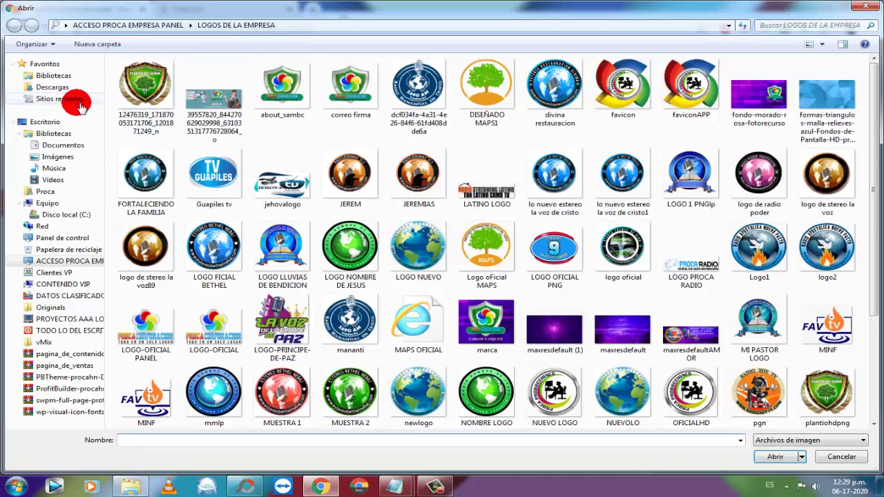
click(57, 120)
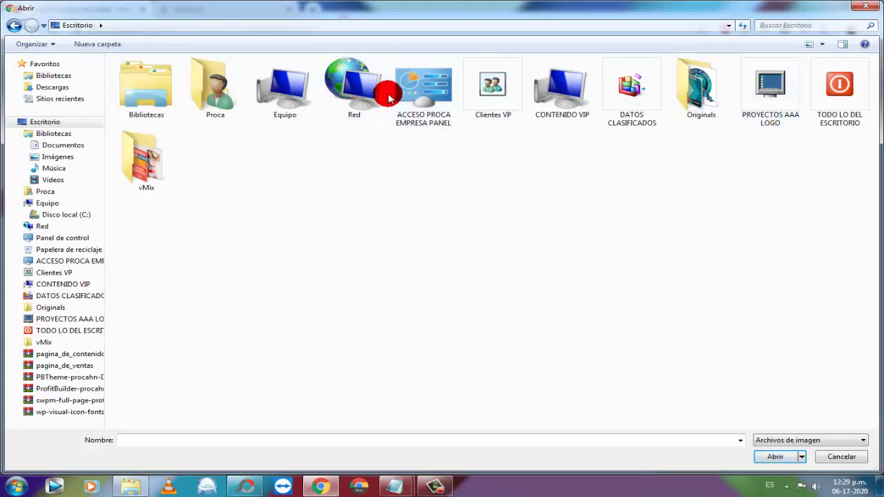
double_click(583, 84)
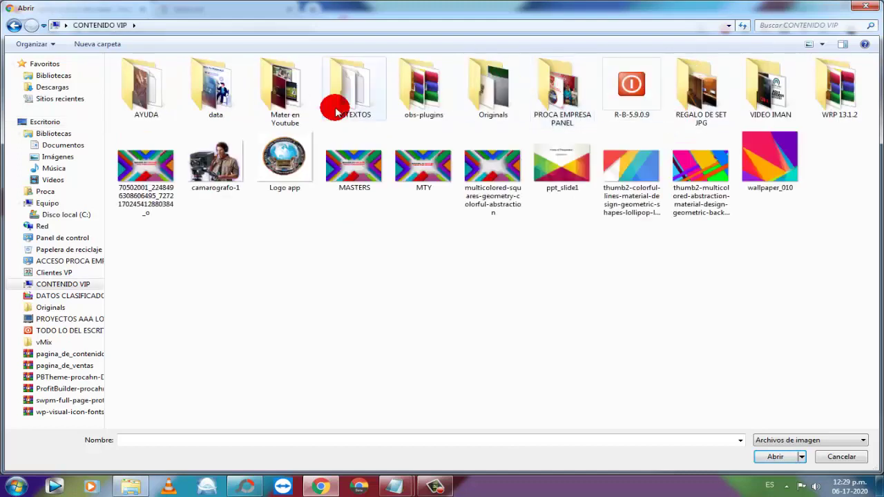
double_click(284, 87)
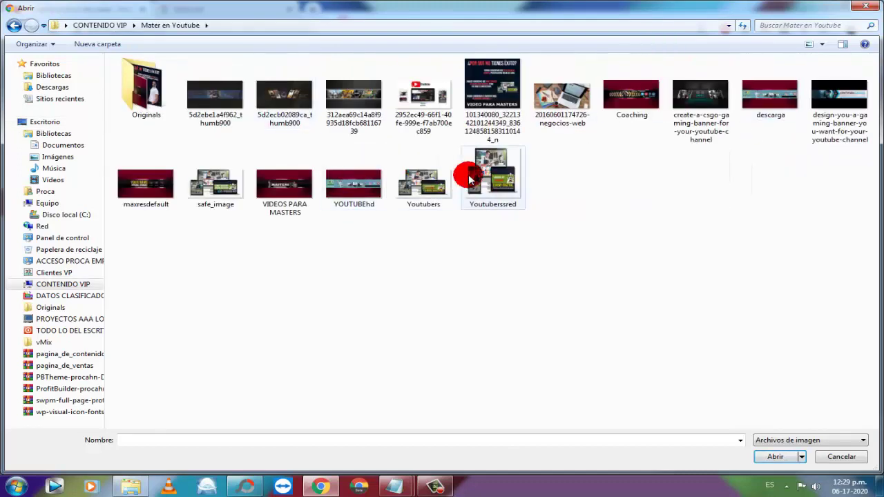
click(478, 177)
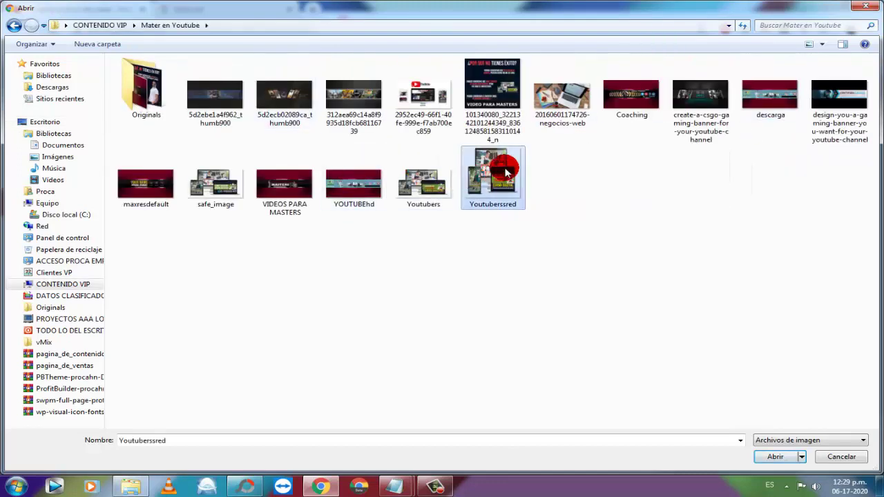
click(765, 454)
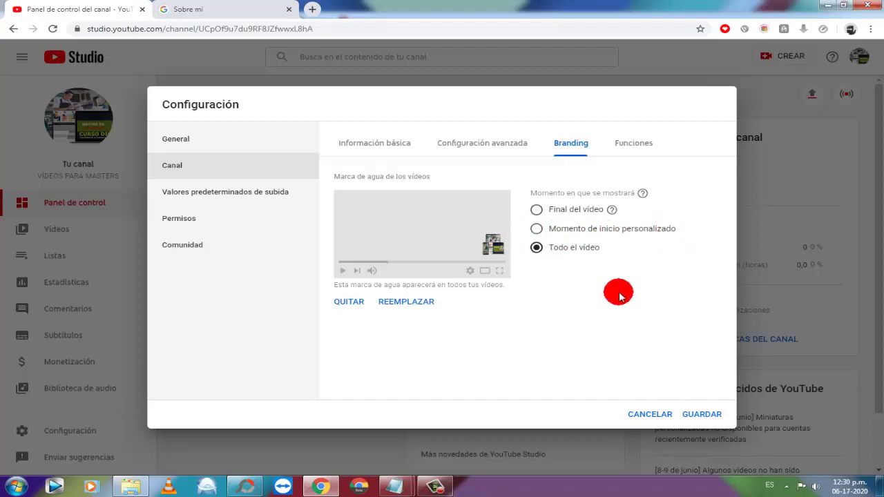
click(702, 414)
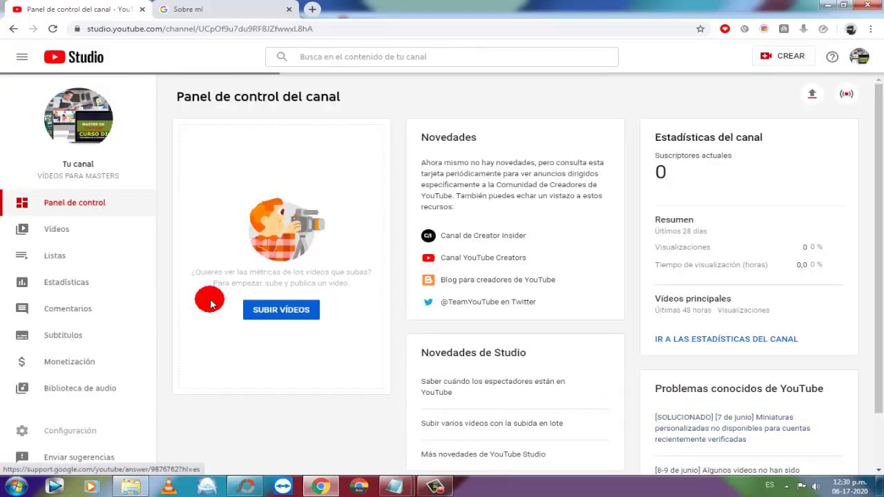
Reopen the channel settings and review the available channel features and basic information.
click(70, 435)
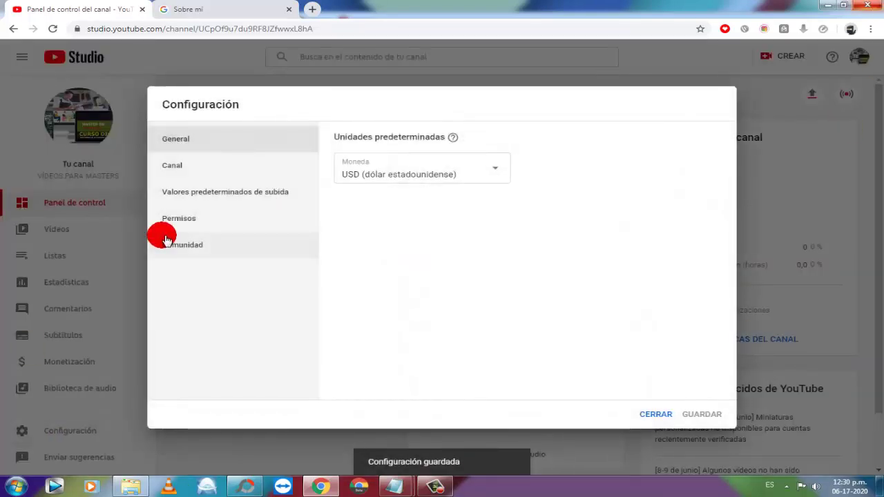
click(174, 173)
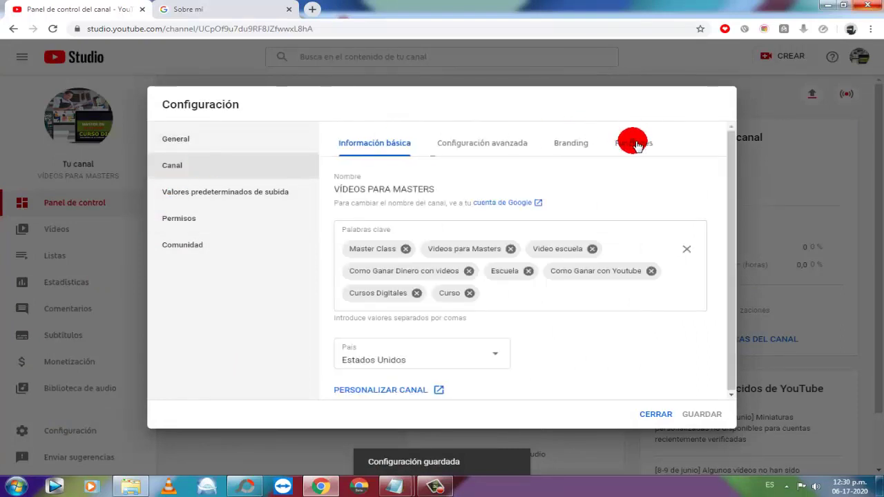
click(637, 145)
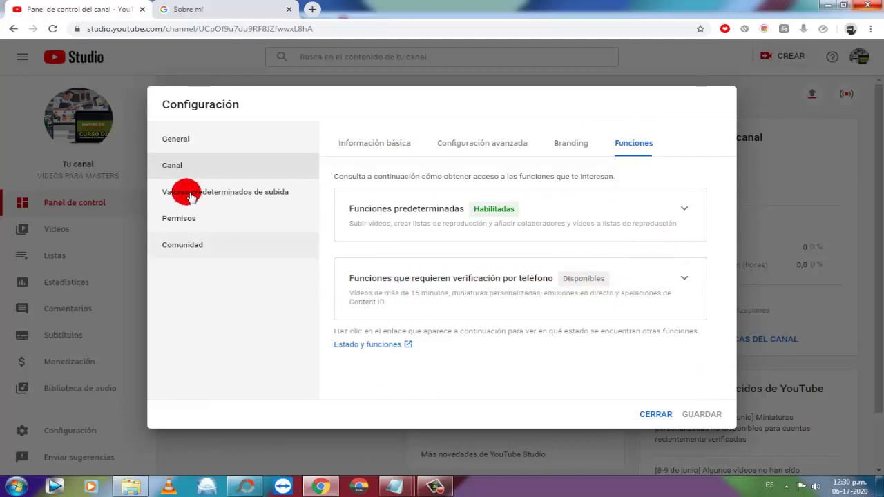
click(178, 141)
click(179, 169)
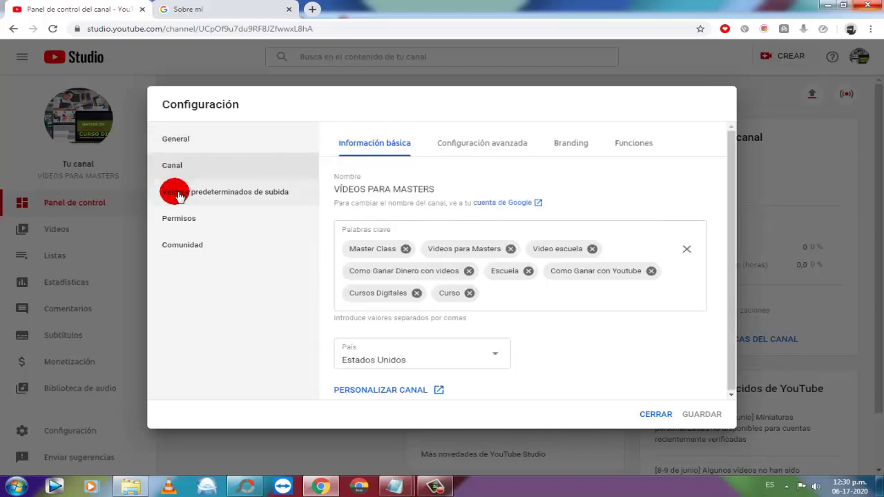
Examine the basic upload default fields for title, description, visibility and tags.
click(178, 193)
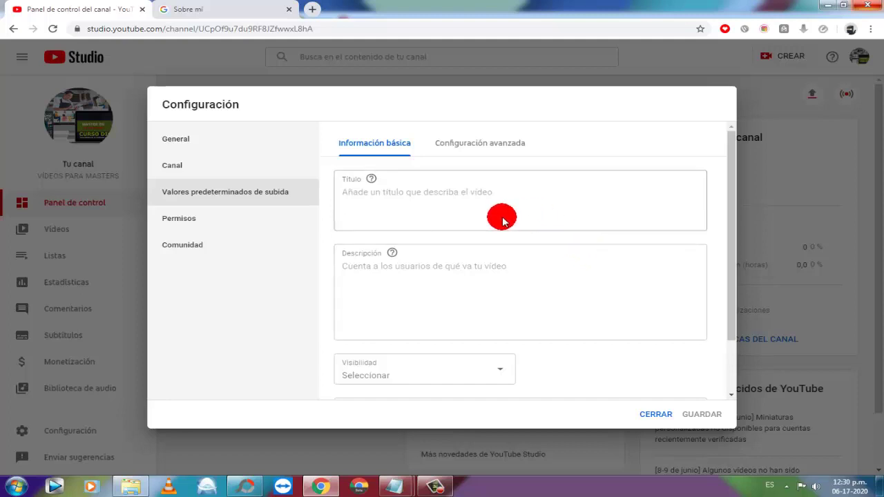
click(441, 196)
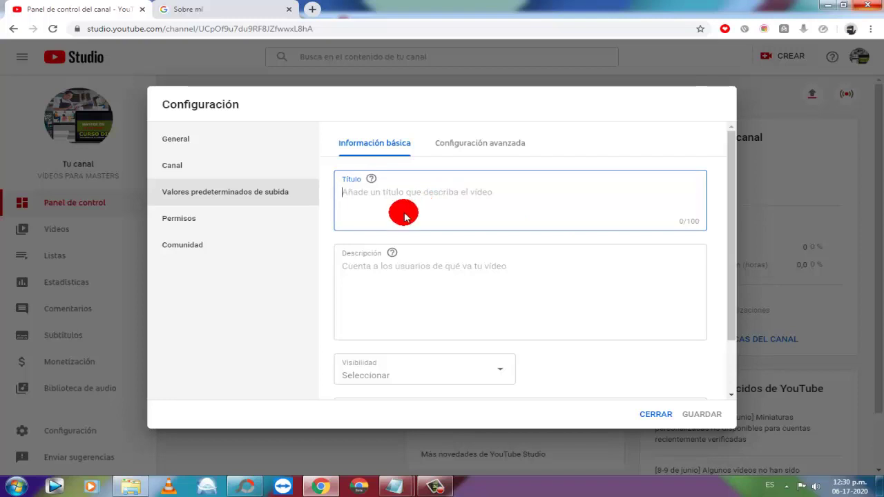
scroll(390, 194, down, 2)
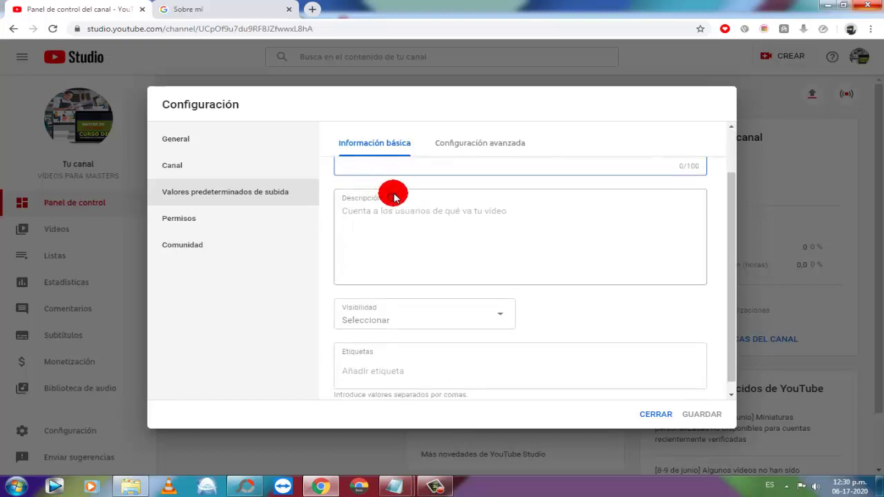
scroll(395, 198, up, 2)
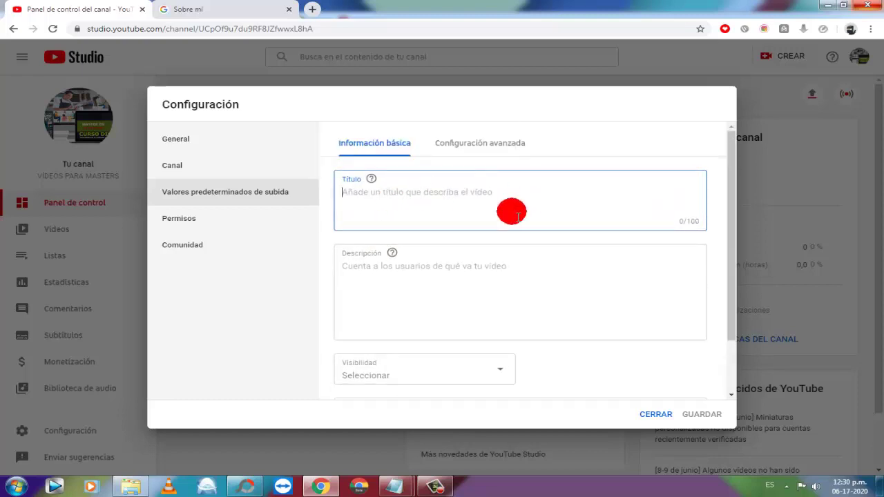
click(444, 282)
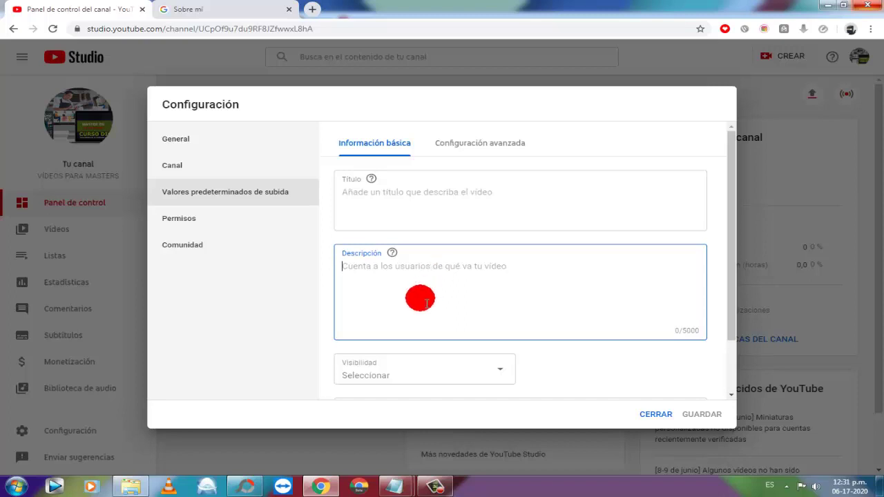
Open youtube.com in a new browser tab.
click(313, 11)
click(301, 28)
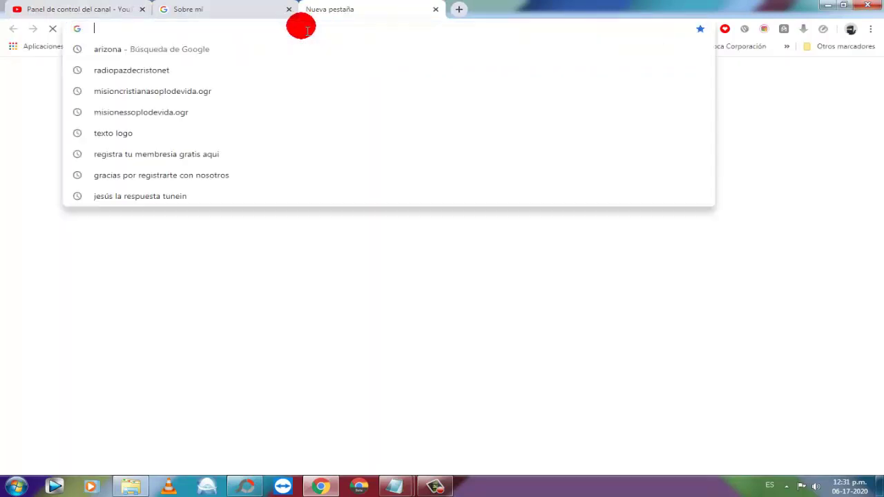
text(yoiut)
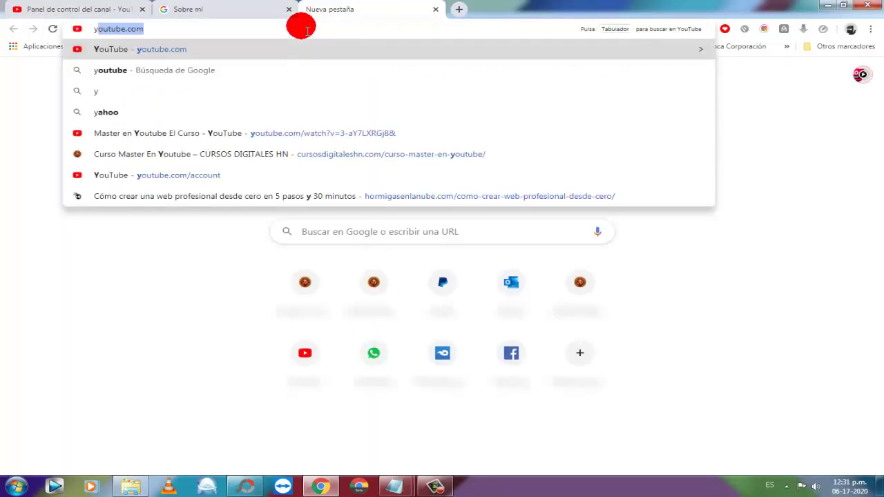
key(BackSpace)
key(BackSpace)
key(BackSpace)
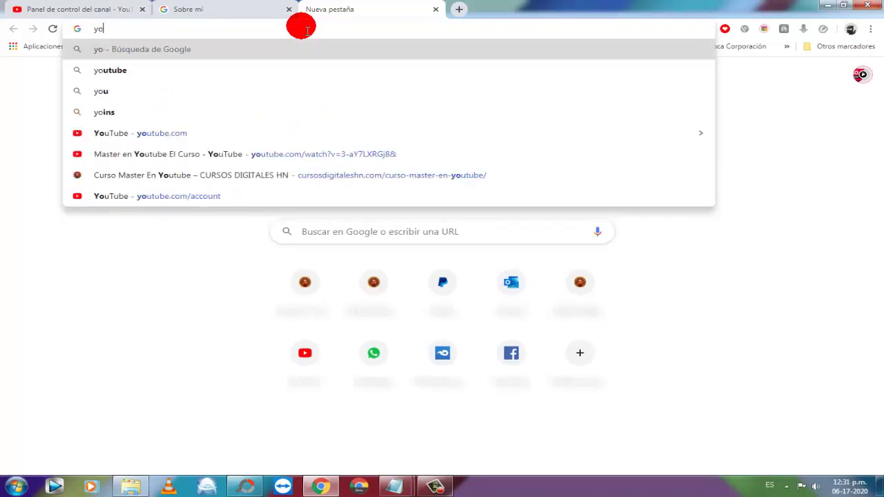
text(utube)
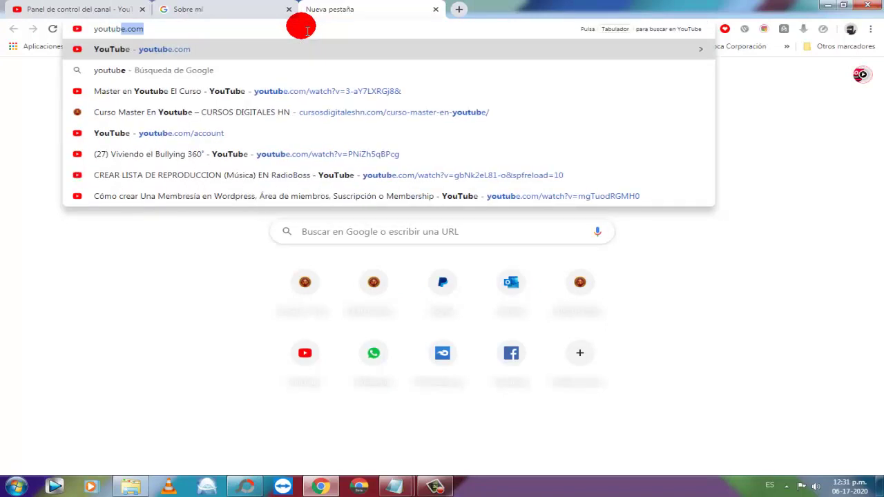
click(214, 49)
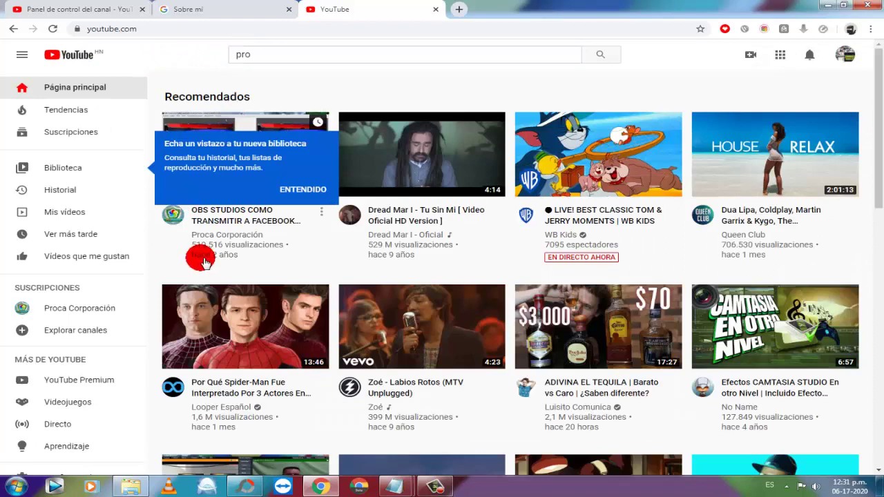
Dismiss the library hint, open the Proca Corporación channel's information page and examine its description.
click(315, 190)
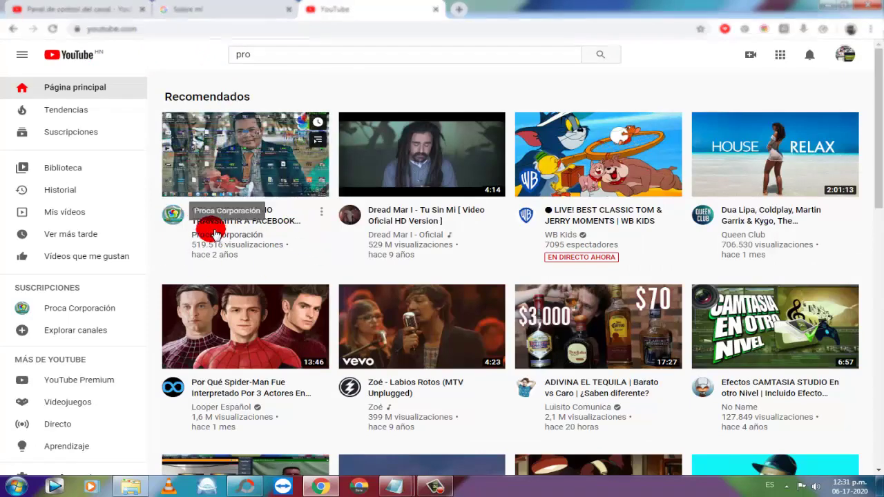
click(217, 238)
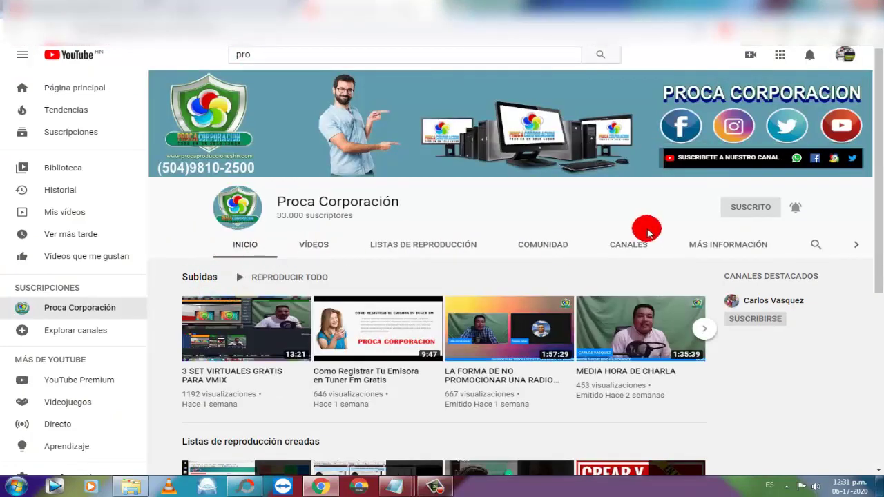
click(705, 240)
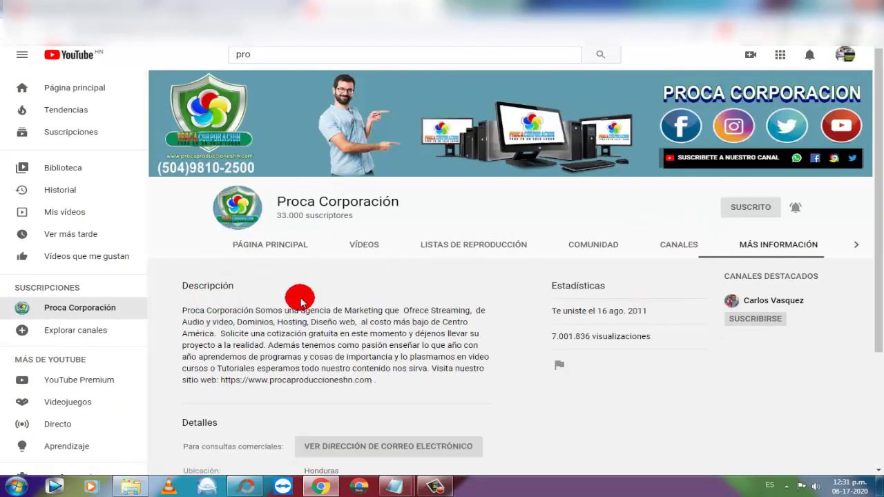
scroll(306, 272, down, 1)
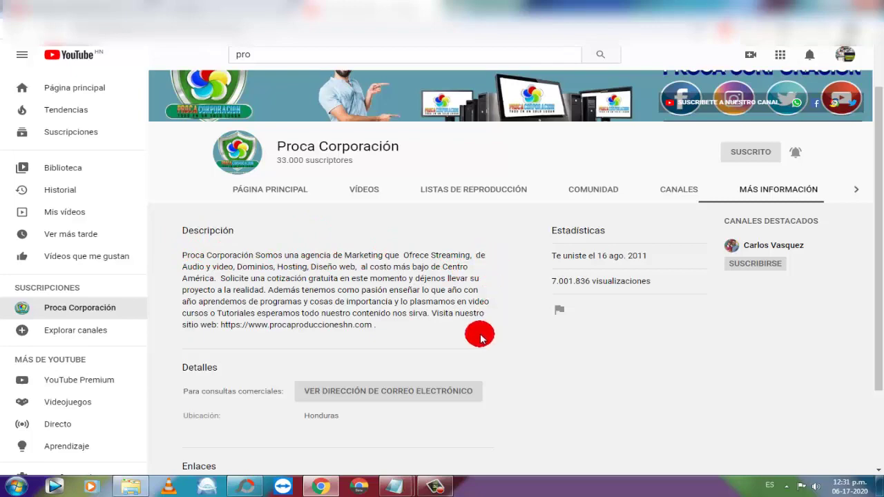
drag(405, 328, 187, 255)
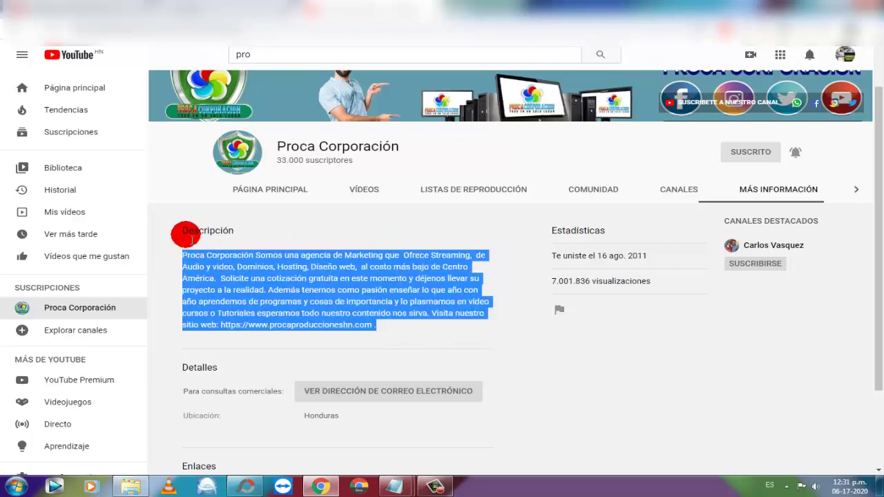
click(191, 235)
triple_click(237, 231)
click(291, 228)
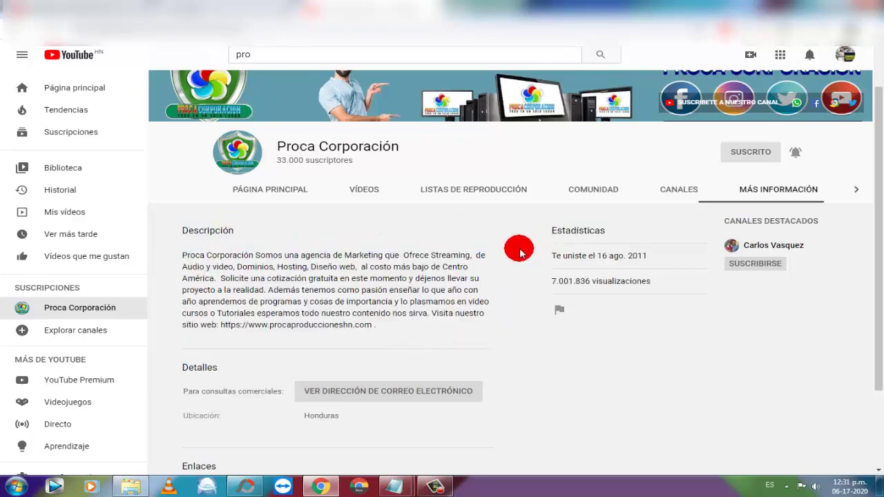
From the Proca Corporación channel's videos, open "3 SET VIRTUALES GRATIS PARA VMIX", pause playback and expand its full description.
scroll(519, 253, up, 1)
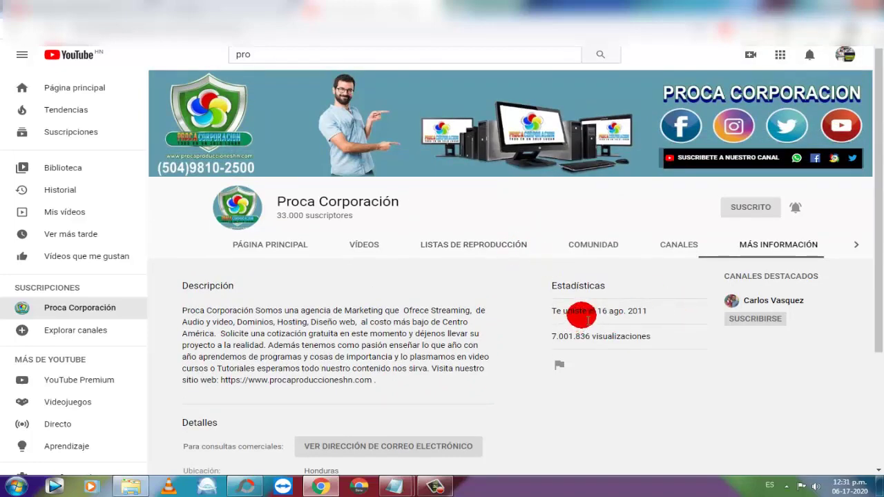
scroll(407, 337, down, 3)
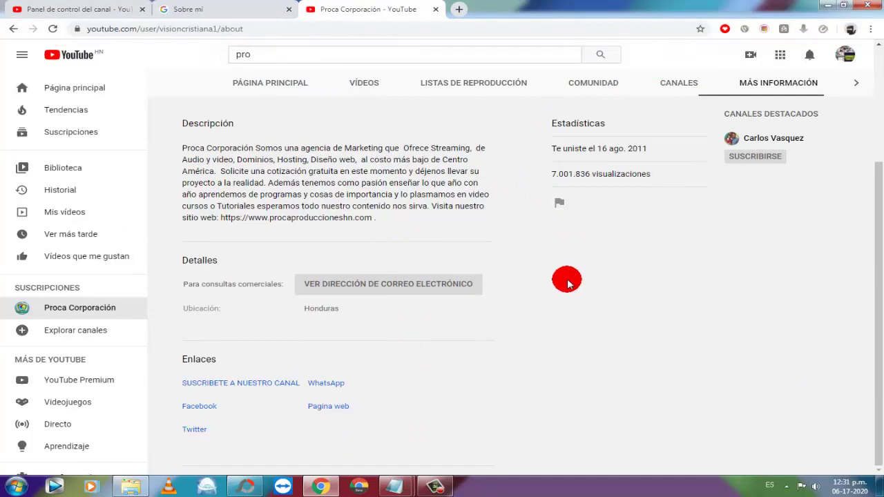
scroll(568, 283, up, 3)
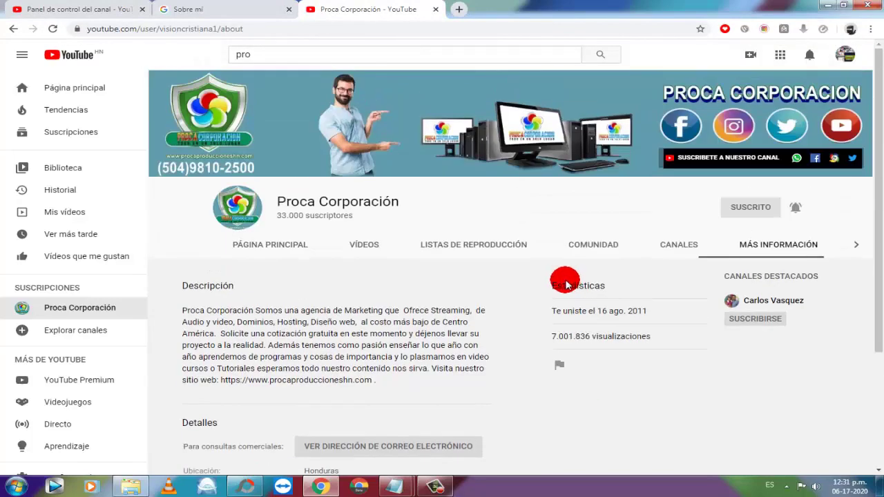
click(365, 245)
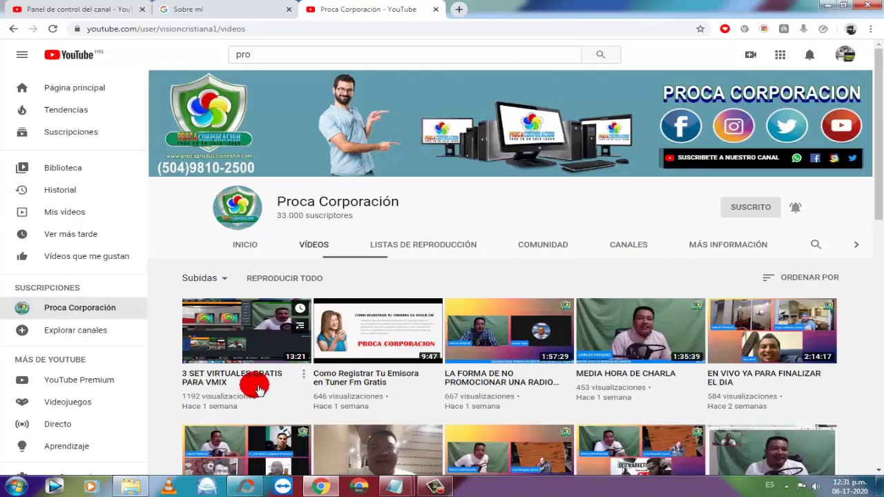
click(223, 375)
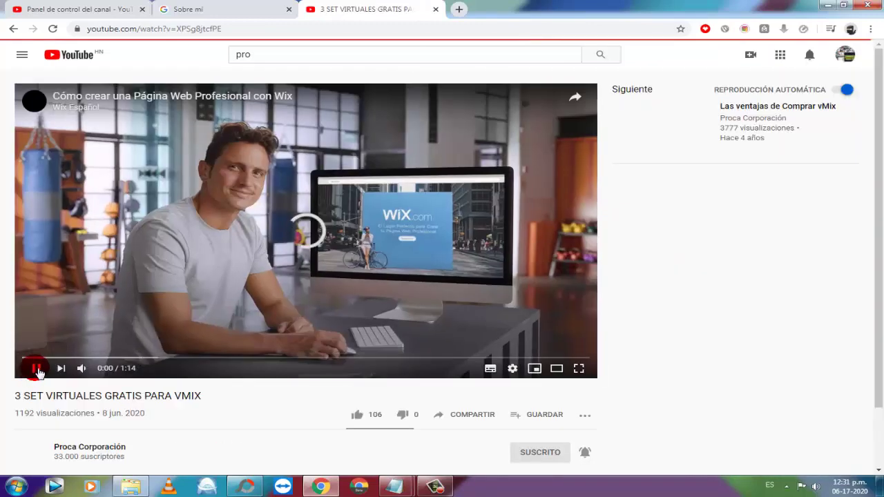
click(36, 368)
scroll(103, 366, down, 3)
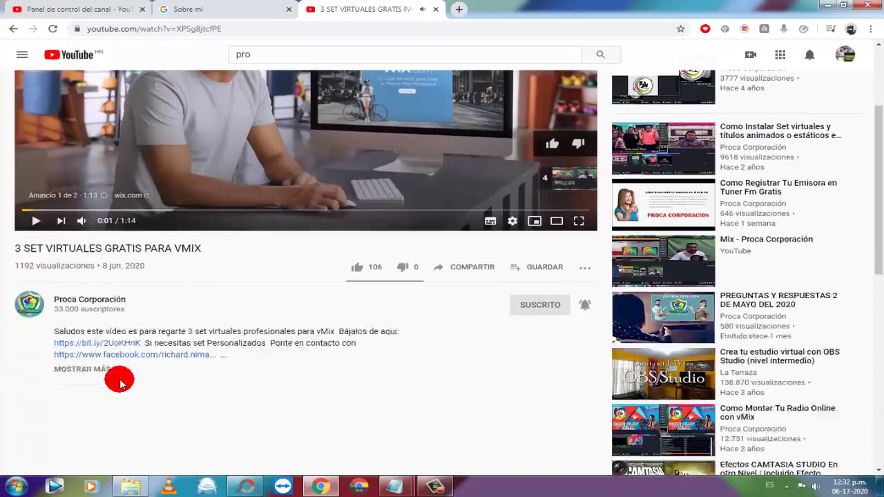
click(100, 353)
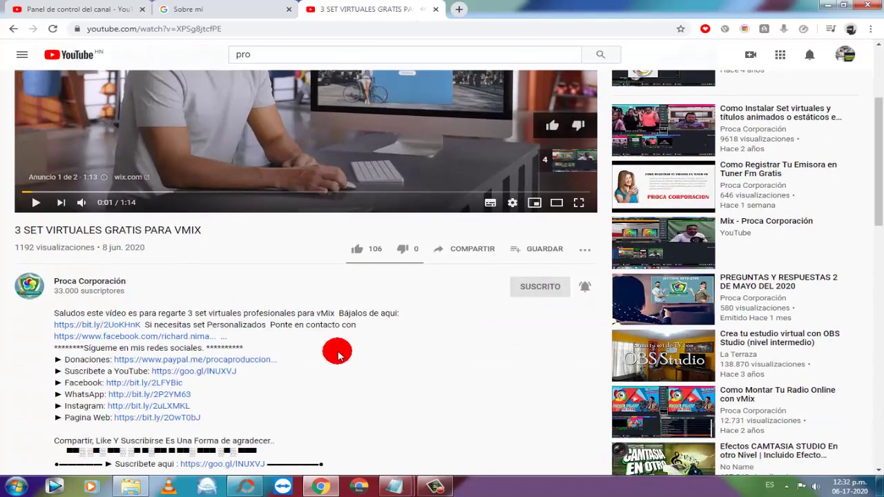
scroll(336, 351, down, 1)
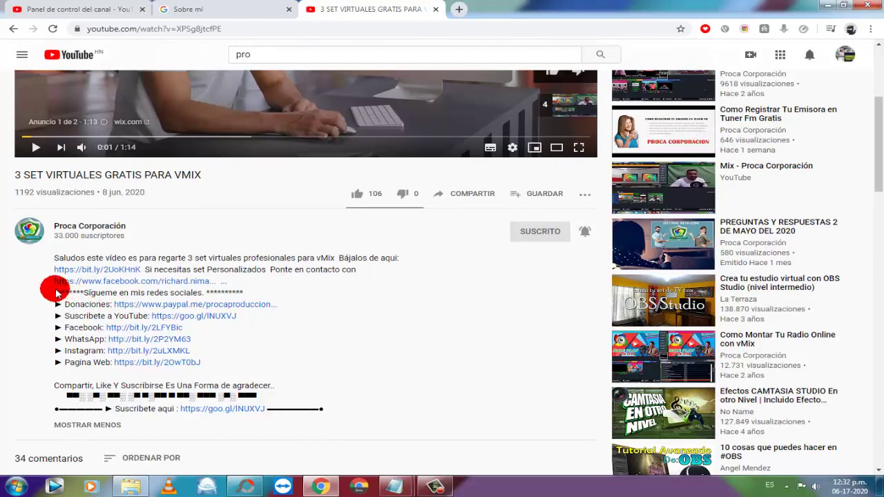
Copy the block from "Sígueme en mis redes sociales" through the final "Suscribete aqui" line into the default upload description in YouTube Studio.
drag(54, 293, 330, 410)
right_click(212, 315)
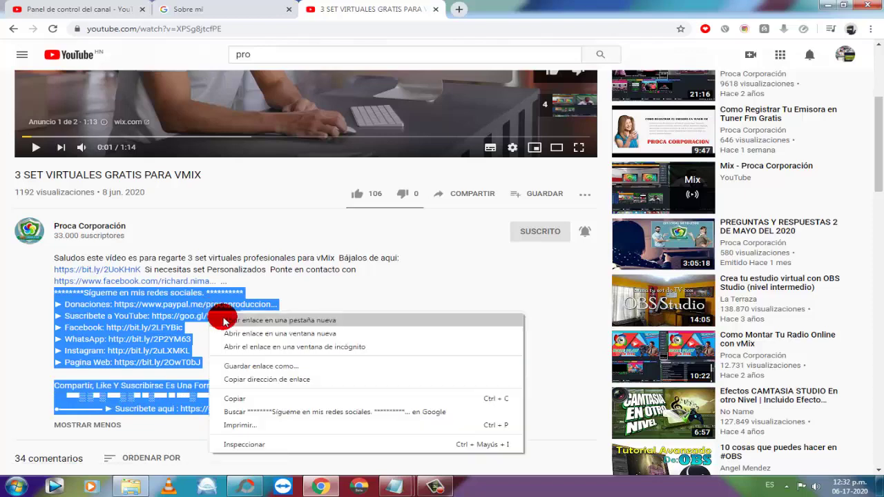
click(237, 395)
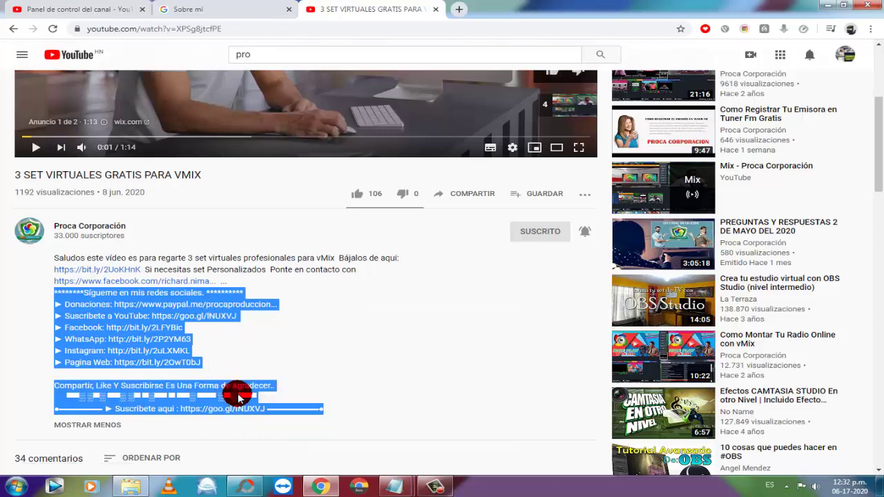
click(101, 6)
right_click(416, 270)
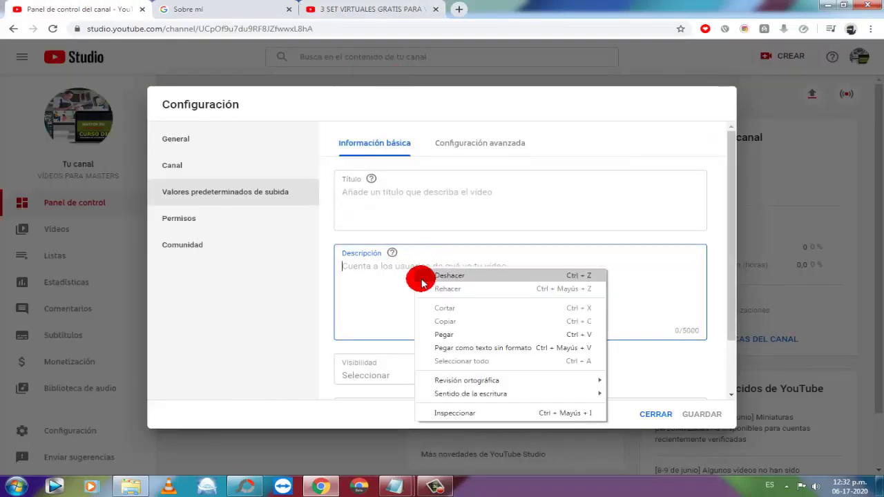
click(442, 334)
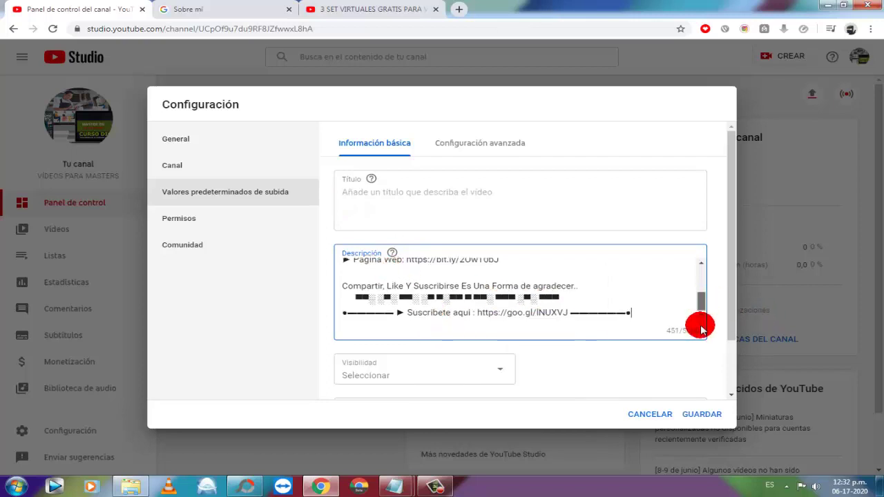
Remove "a YouTube" from the "Suscribete" line of the default description and review the remaining social links.
scroll(684, 276, up, 6)
key(ctrl+a)
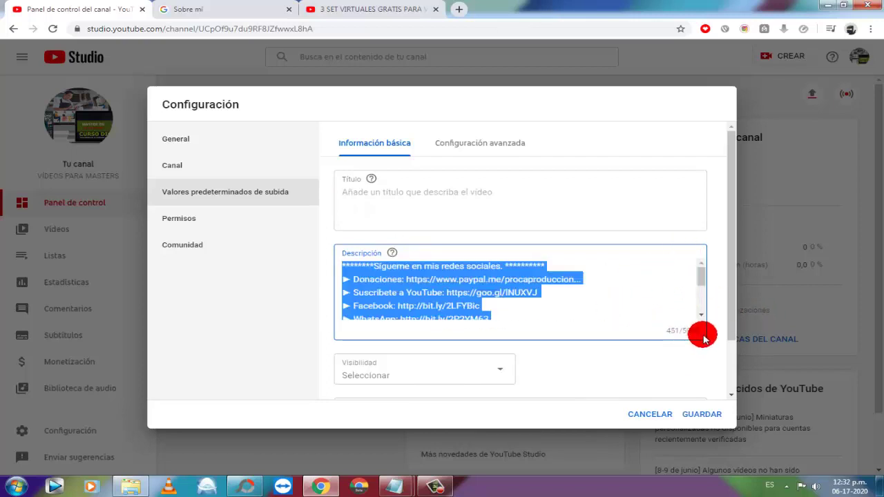
click(546, 269)
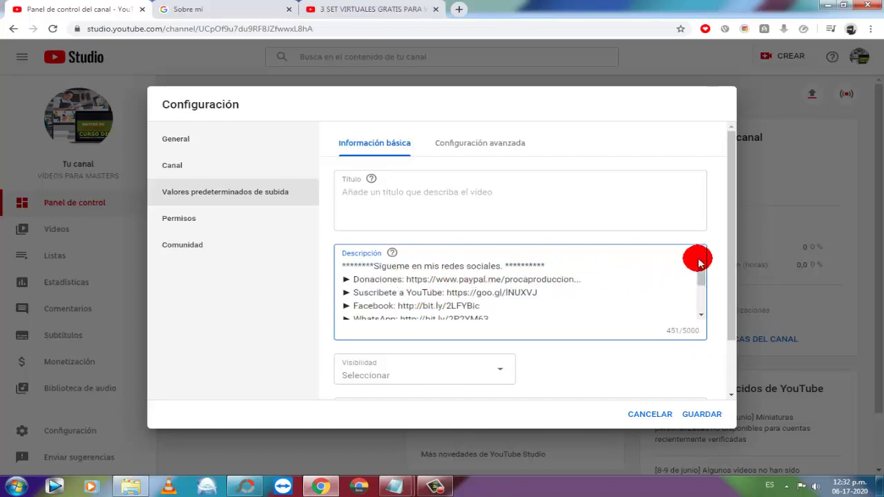
scroll(705, 275, down, 1)
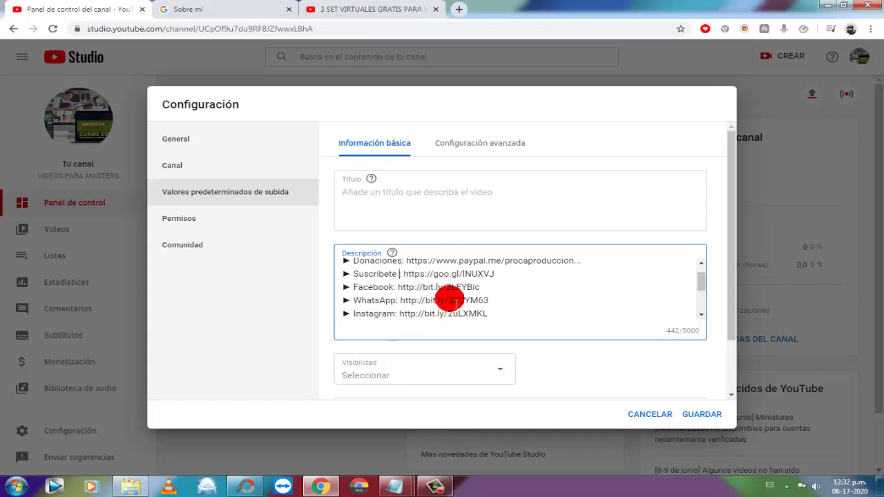
scroll(445, 299, down, 2)
scroll(458, 283, down, 2)
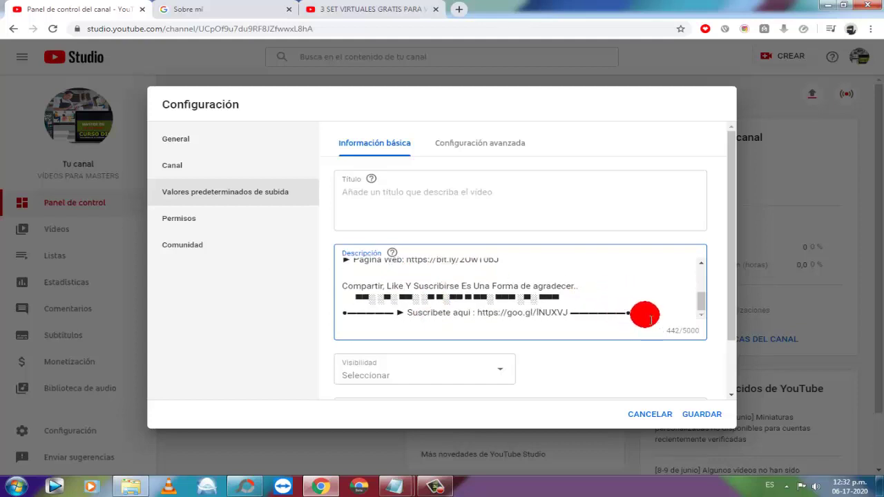
scroll(558, 280, up, 5)
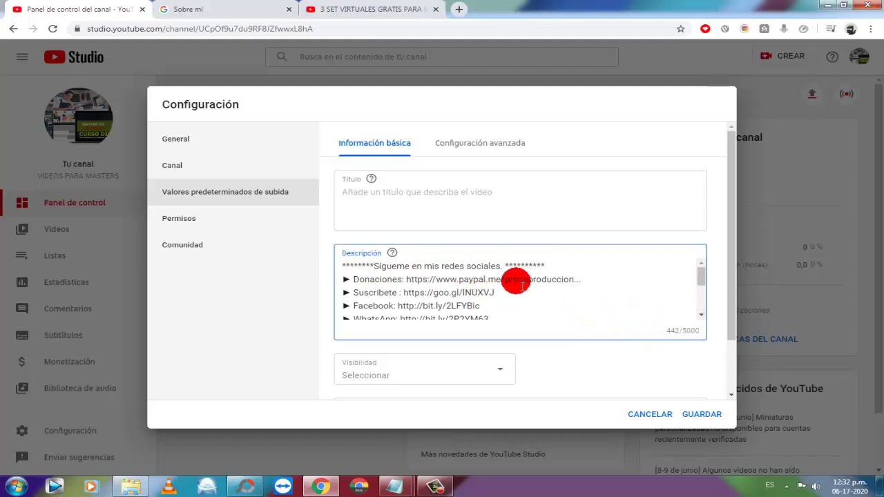
Add two blank lines above the social links and insert the Notepad text starting "¿Quieres vender por Youtube pero no sabes cómo hacerlo?" there.
key(Return)
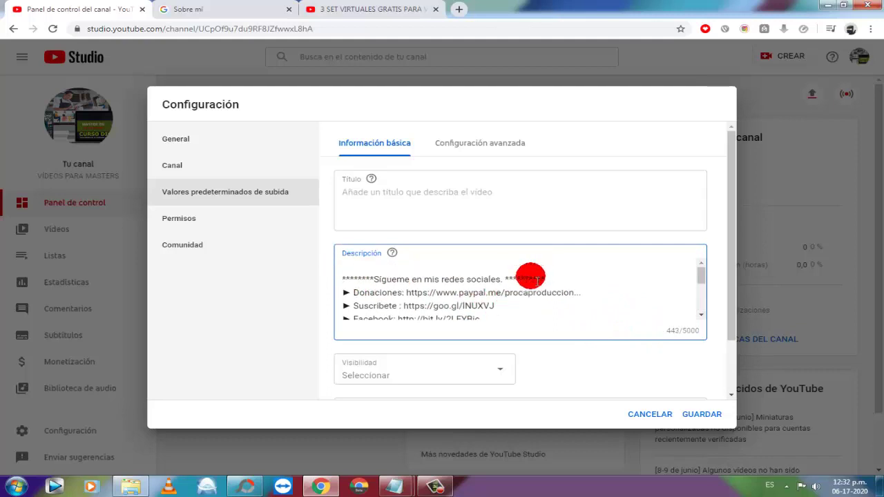
key(Return)
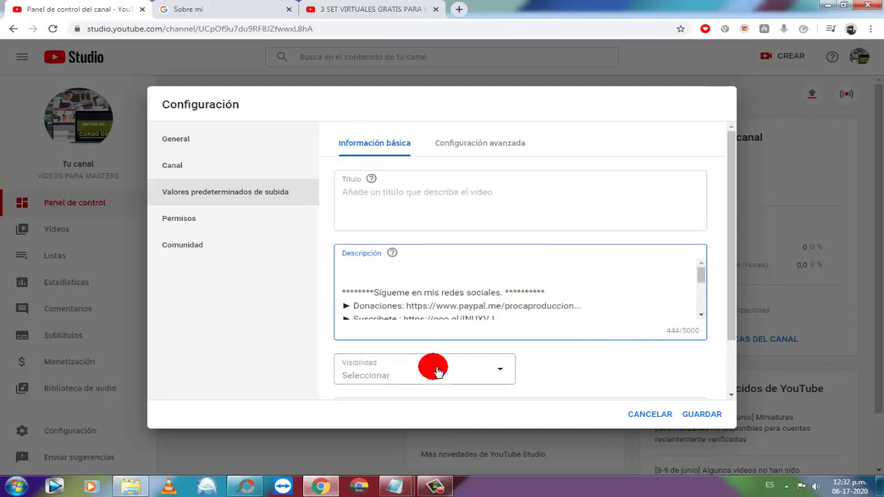
click(392, 487)
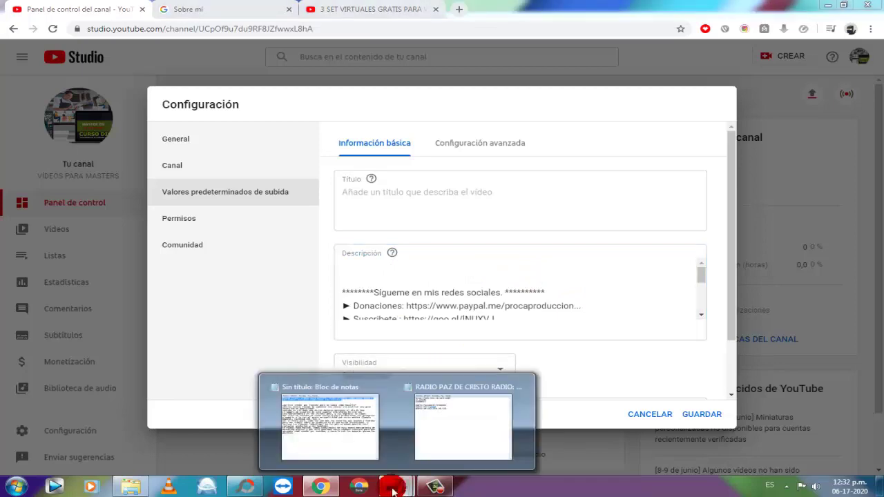
click(339, 436)
drag(442, 251, 400, 141)
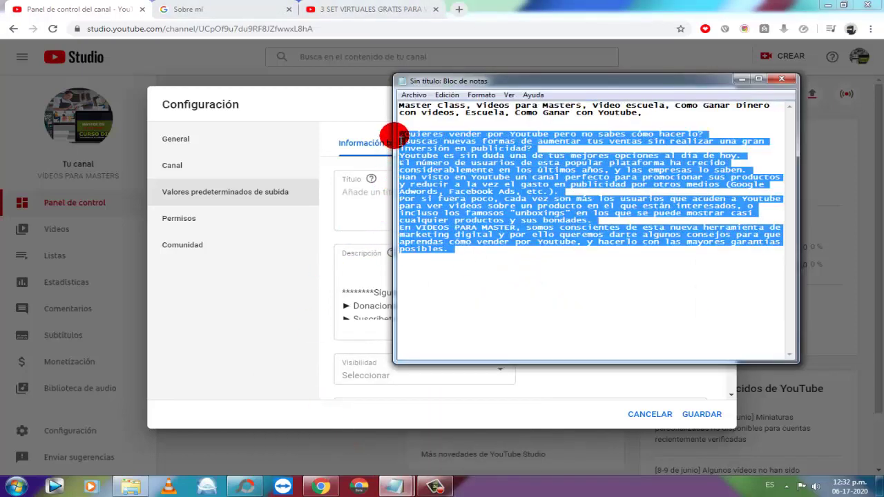
right_click(406, 137)
click(430, 172)
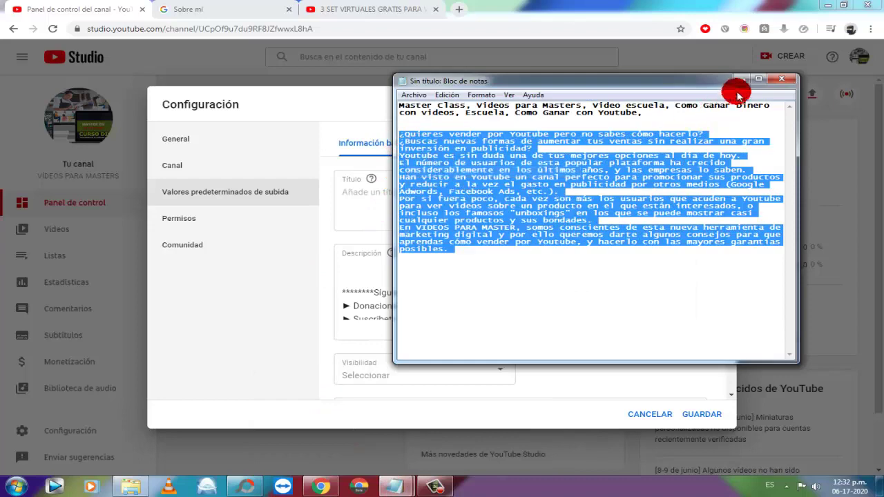
click(741, 80)
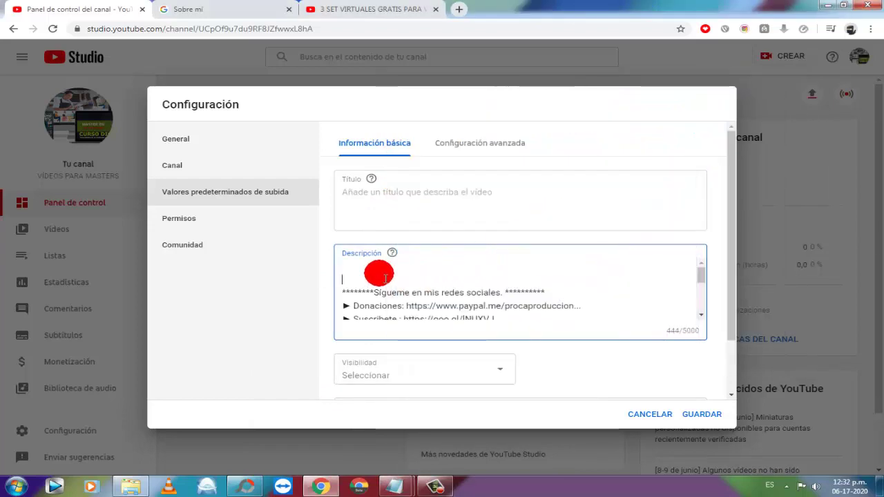
key(ctrl+v)
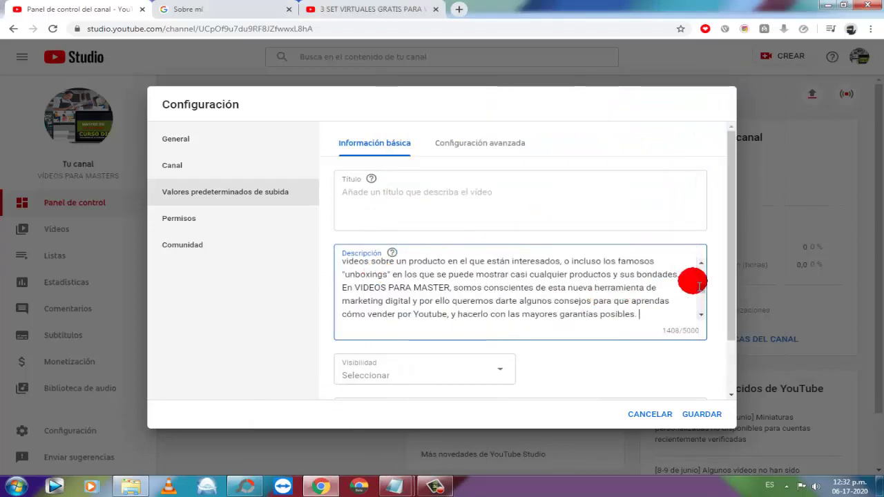
Check the start of the default description and set the default upload visibility to Público.
drag(700, 289, 696, 261)
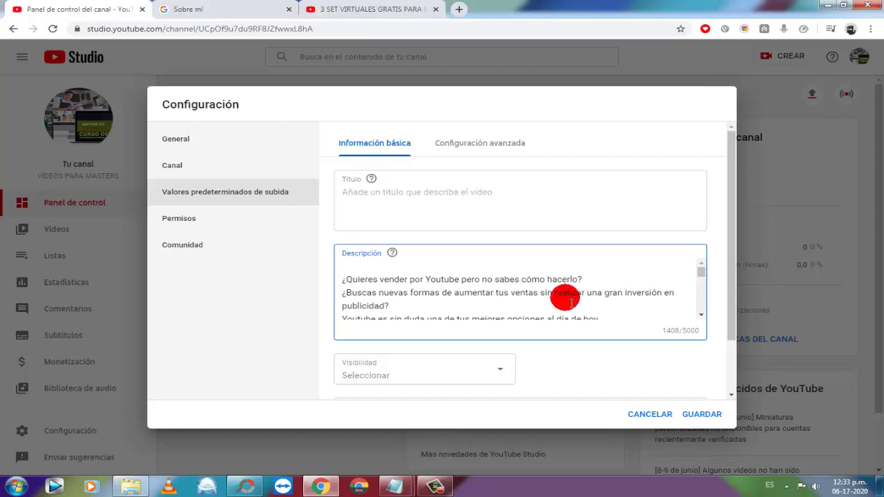
scroll(503, 379, down, 1)
click(509, 297)
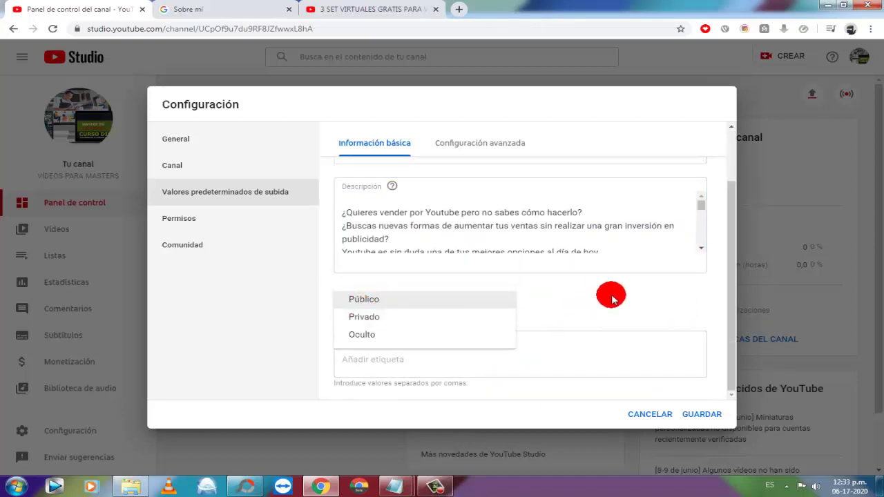
click(360, 299)
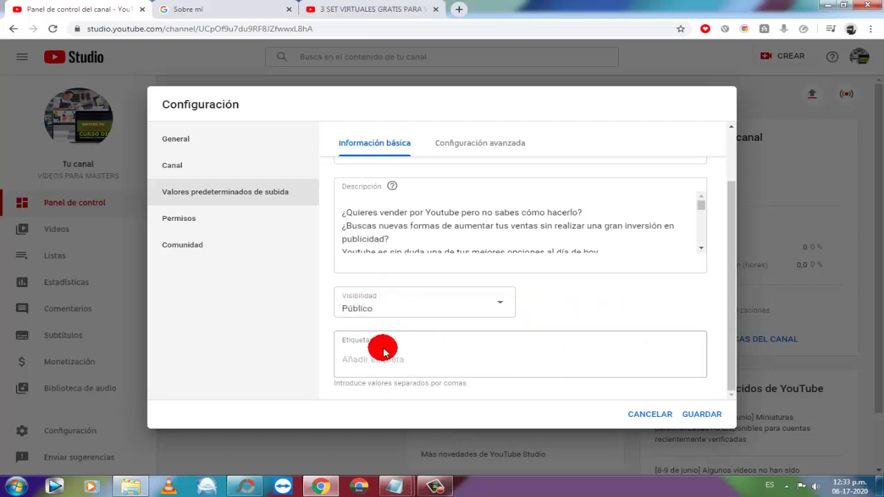
Add Notepad's keywords as default tags: Master Class, Videos para Masters, Video escuela, Como Ganar Dinero con videos, Escuela, Como Ganar con Youtube.
click(359, 355)
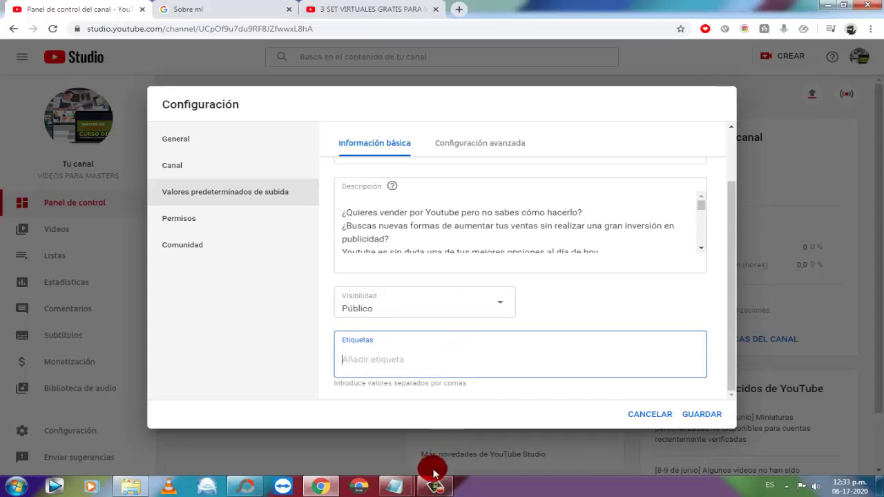
click(395, 486)
click(337, 417)
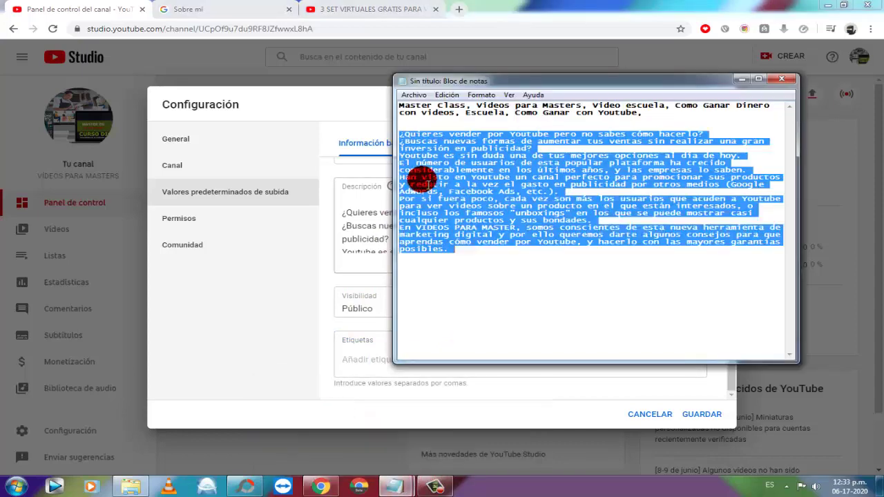
drag(646, 113, 417, 105)
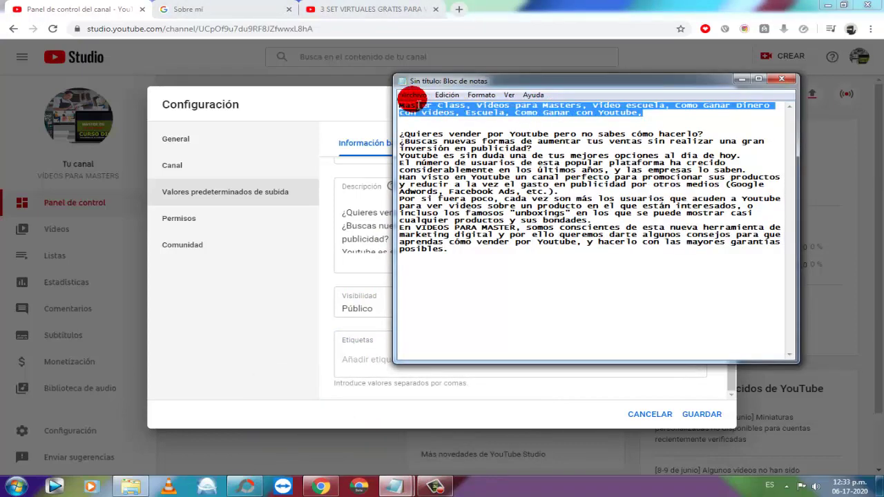
right_click(404, 106)
click(430, 145)
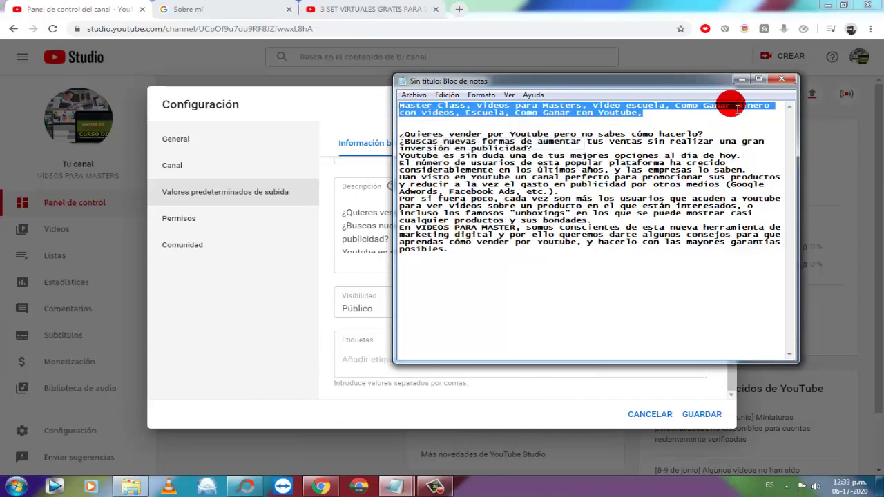
click(743, 83)
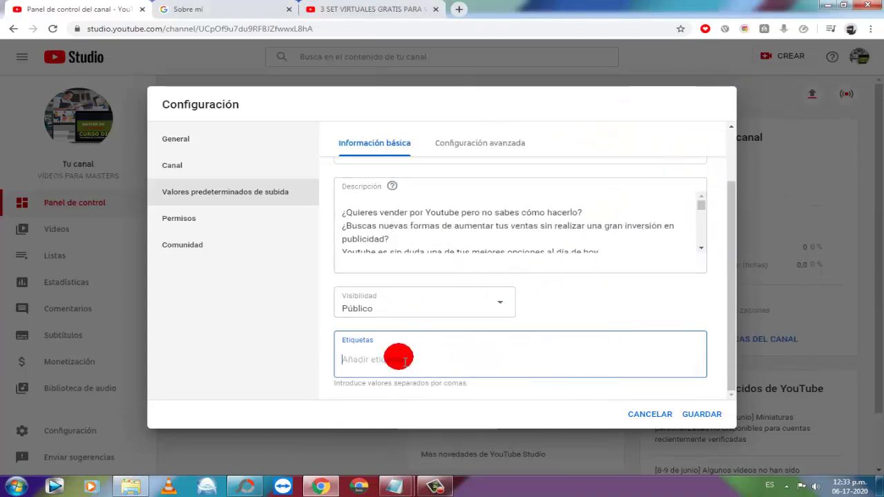
key(ctrl+v)
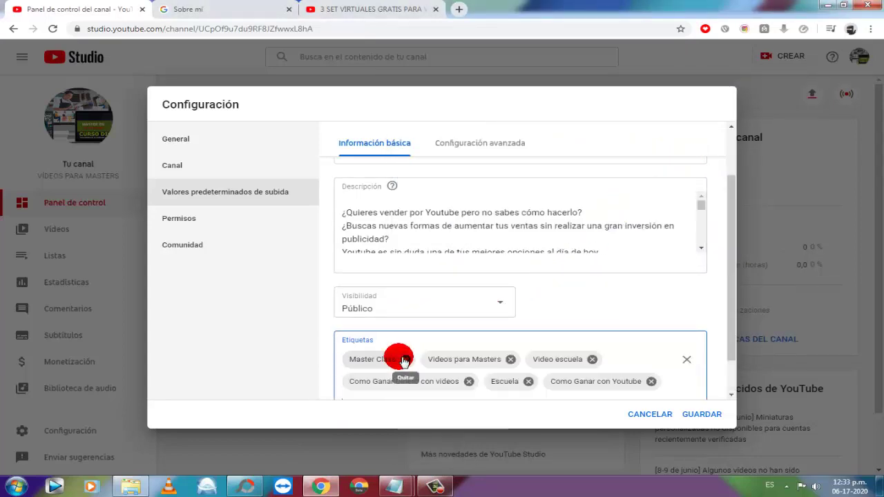
drag(734, 199, 734, 292)
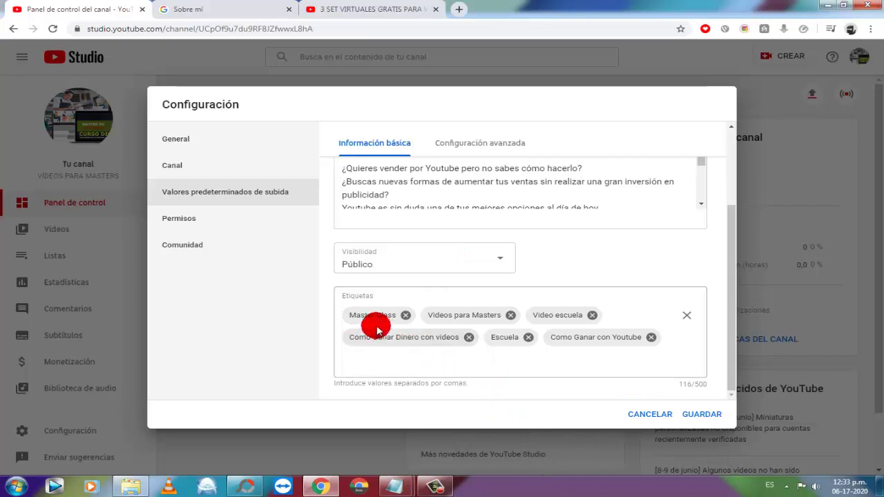
click(455, 369)
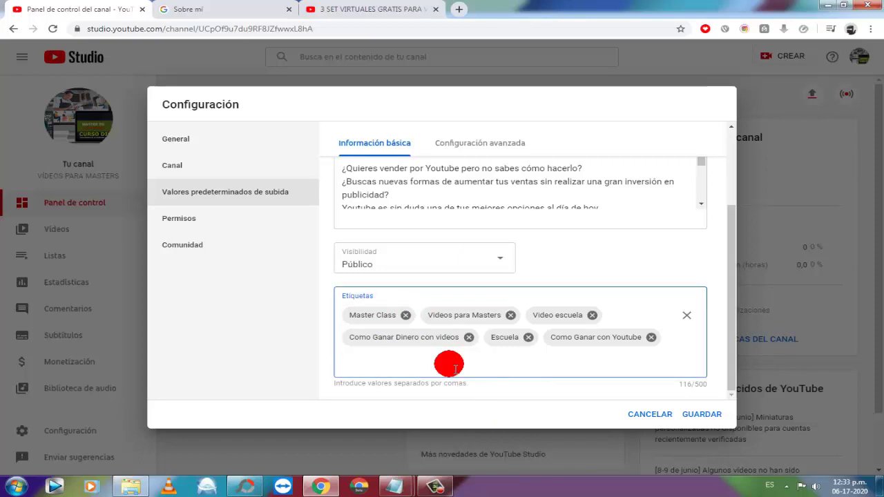
Review the title, description, visibility and tags in the basic upload defaults and save the settings.
scroll(573, 273, up, 3)
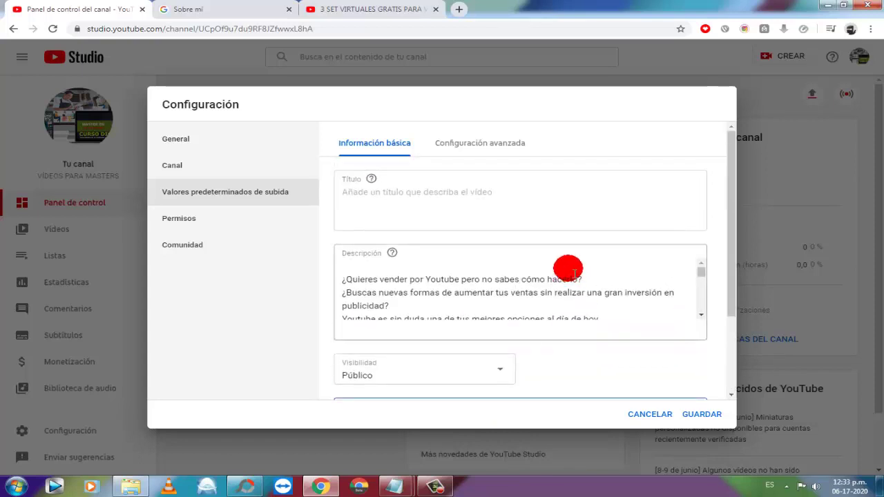
scroll(574, 274, down, 10)
click(702, 414)
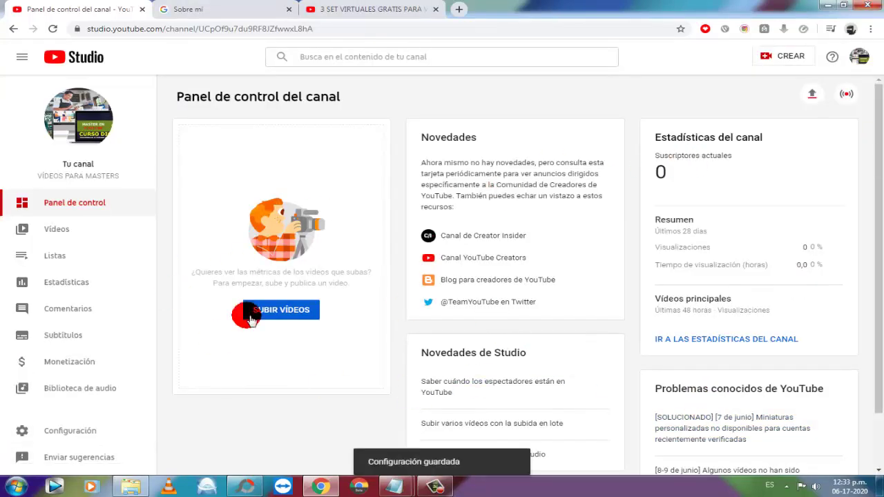
Open the advanced configuration of the upload defaults in the channel settings.
click(56, 431)
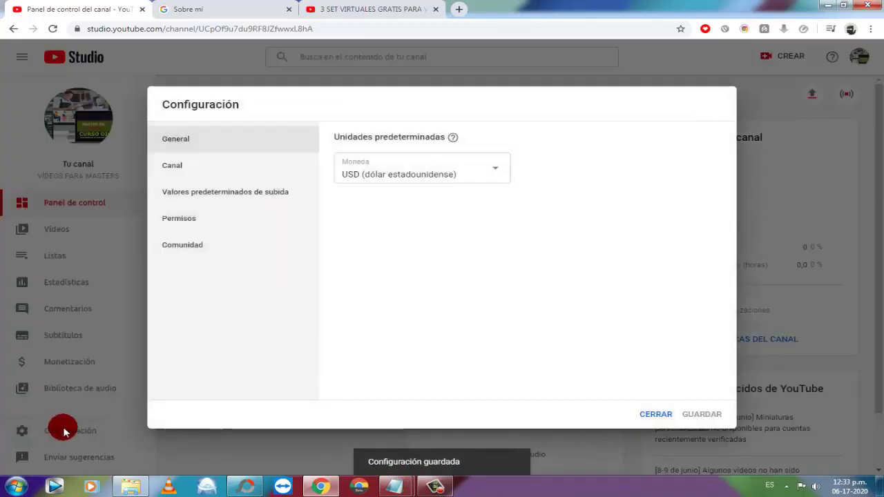
click(207, 192)
click(508, 145)
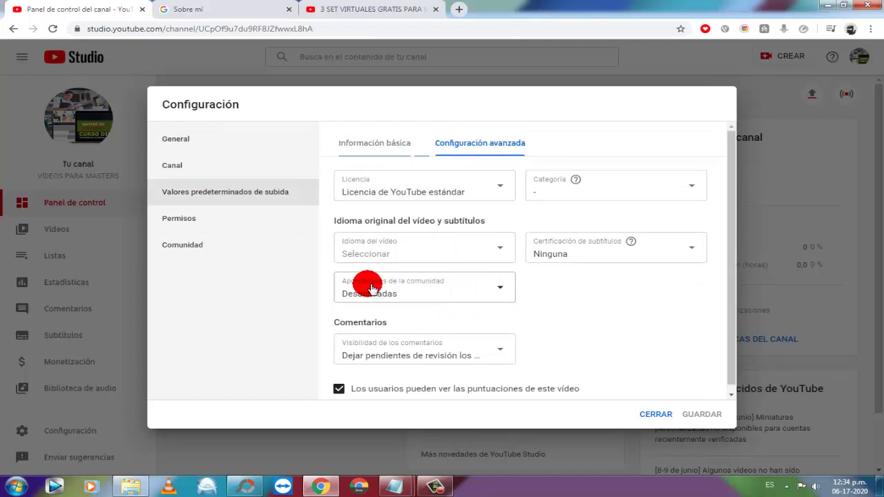
Try setting the default community contributions to Activadas, and return them to Desactivadas.
click(511, 290)
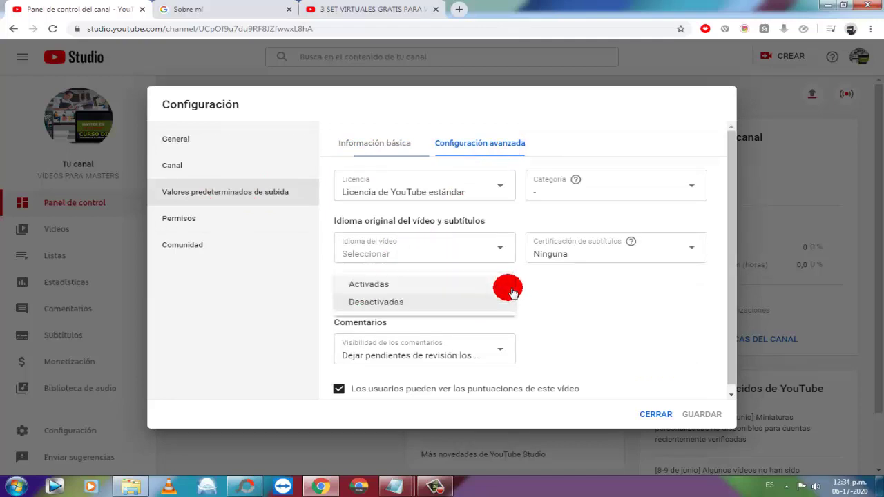
click(394, 290)
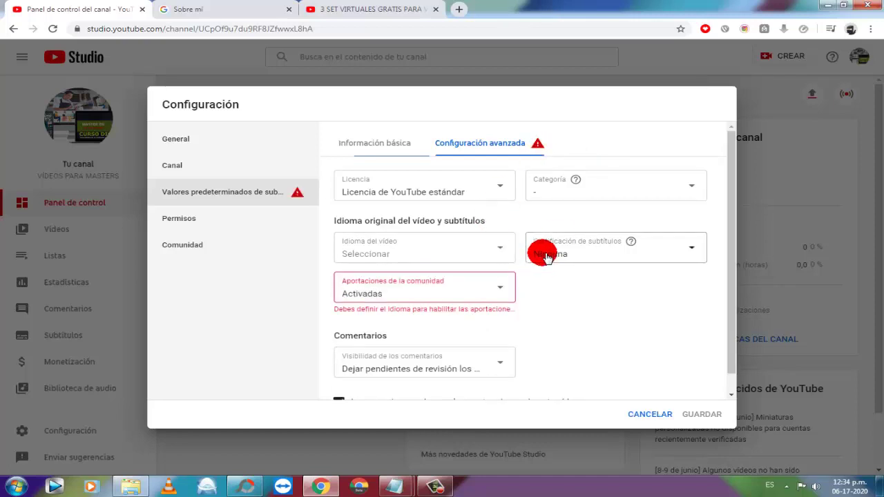
click(503, 285)
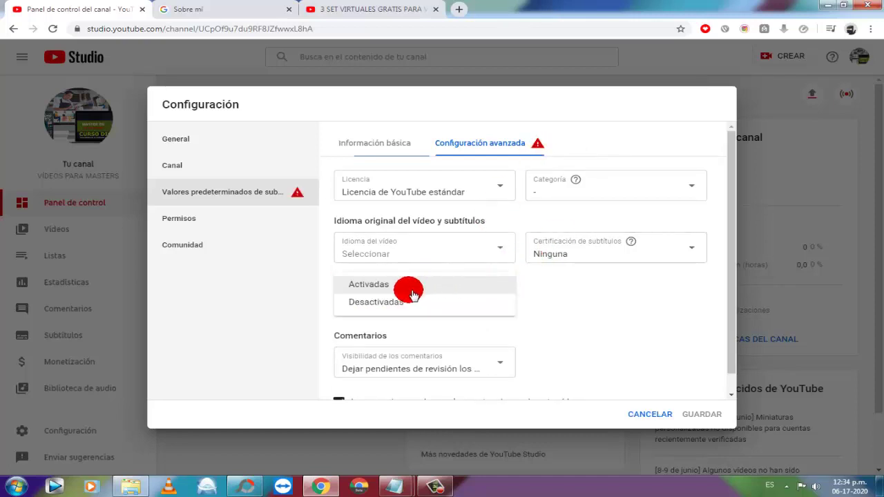
click(392, 302)
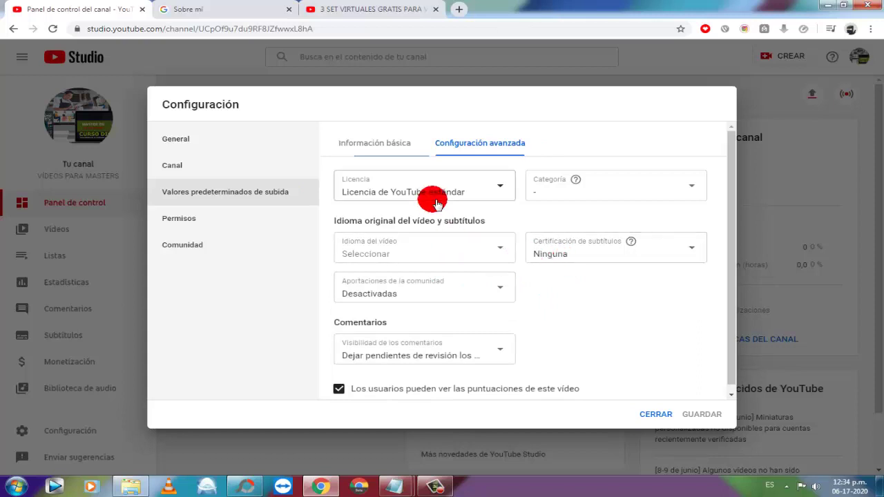
Set the default video language to Español and the default category to Educación.
click(498, 260)
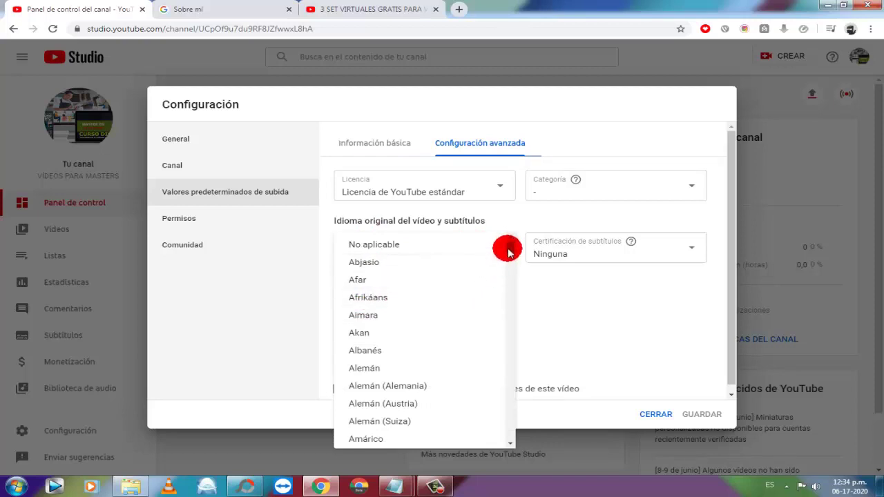
drag(508, 247, 491, 298)
click(367, 253)
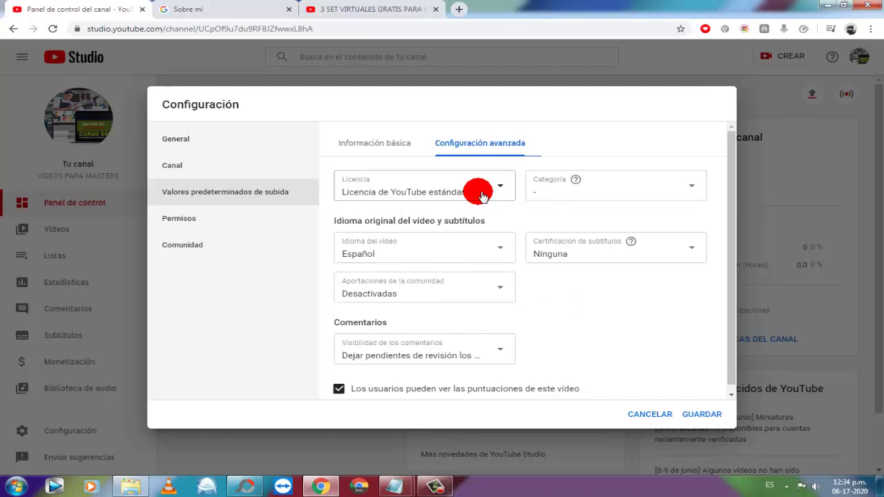
click(684, 185)
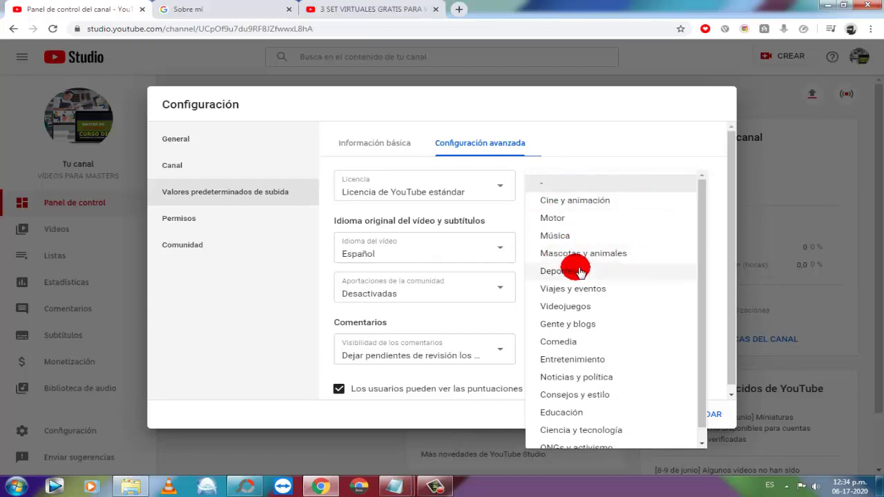
scroll(644, 310, down, 1)
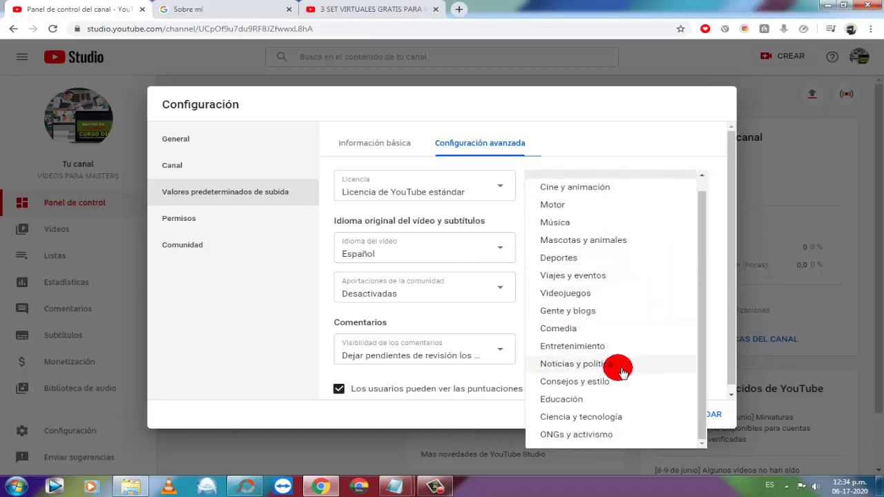
click(570, 406)
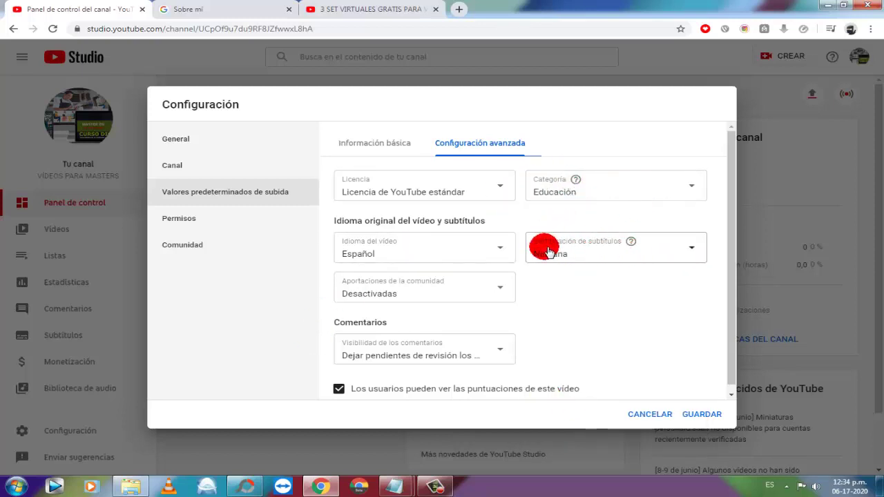
Check the caption certification options, keep Ninguna, and save the advanced upload defaults.
click(690, 252)
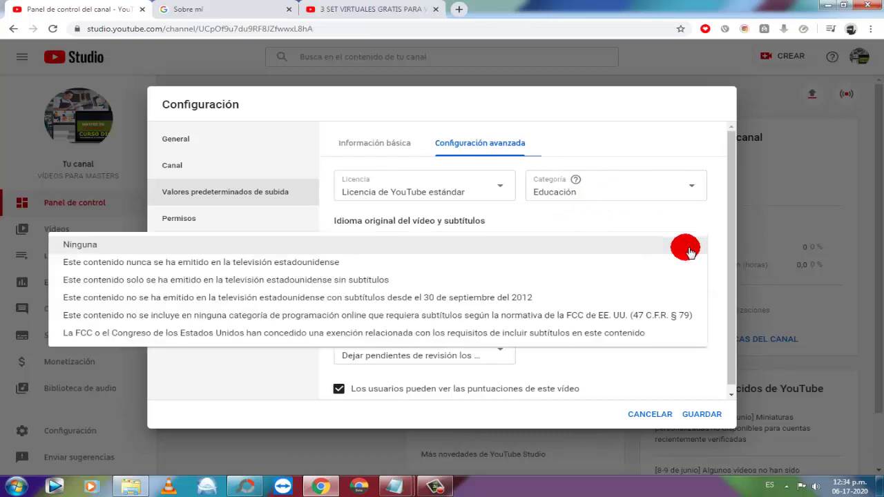
click(715, 169)
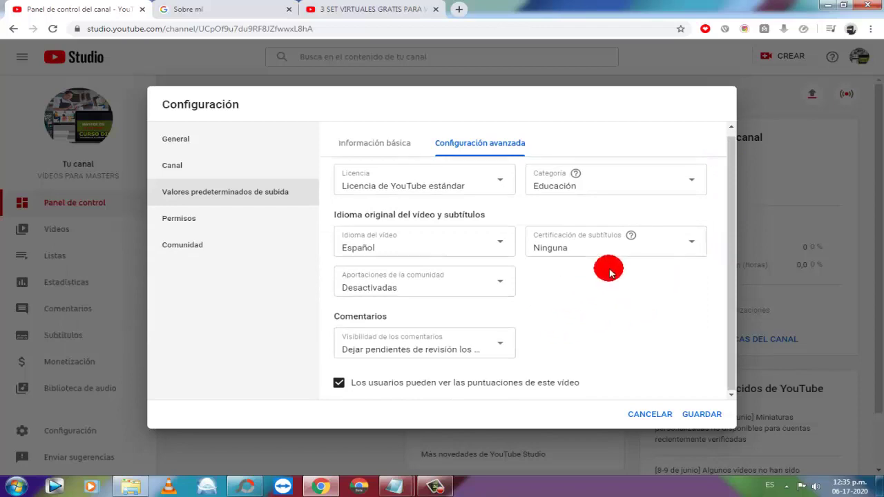
click(702, 417)
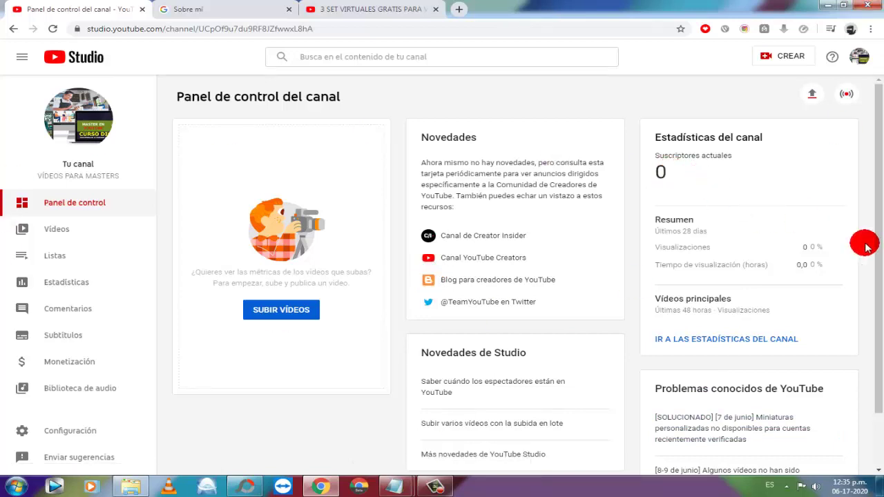
Open the channel's own YouTube page and examine its description, location and links under Más información.
scroll(850, 246, down, 1)
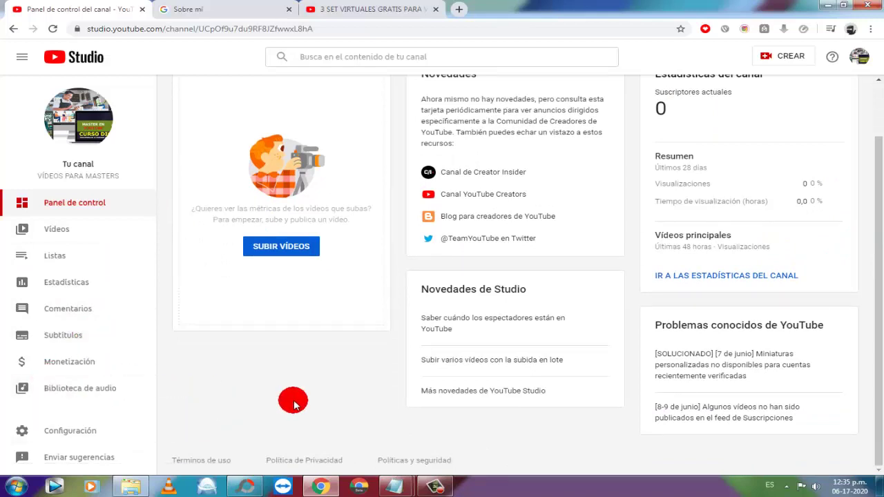
scroll(294, 403, up, 1)
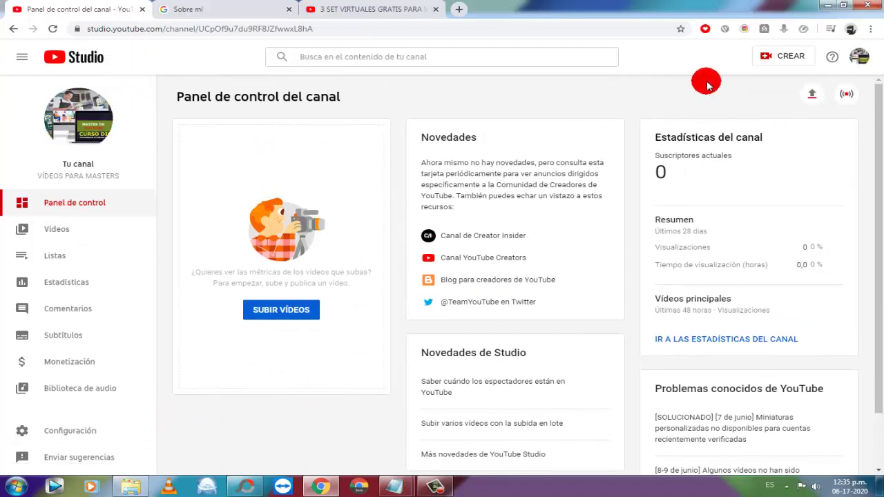
click(863, 58)
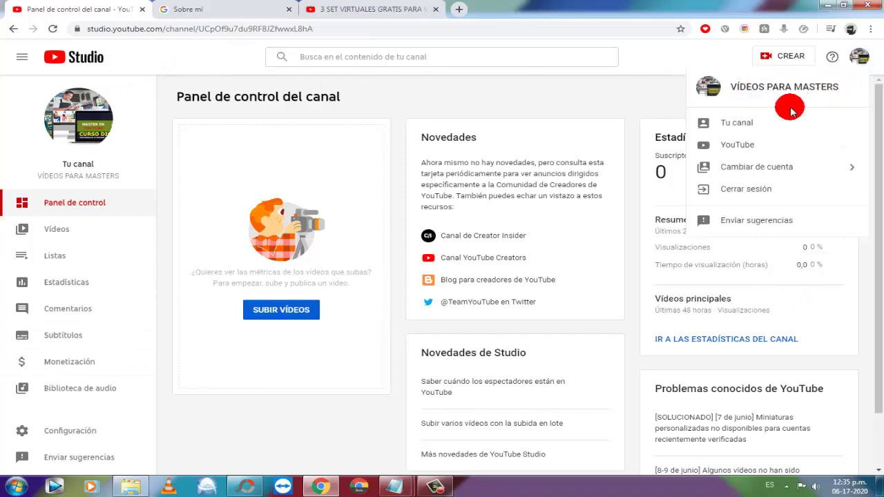
click(748, 123)
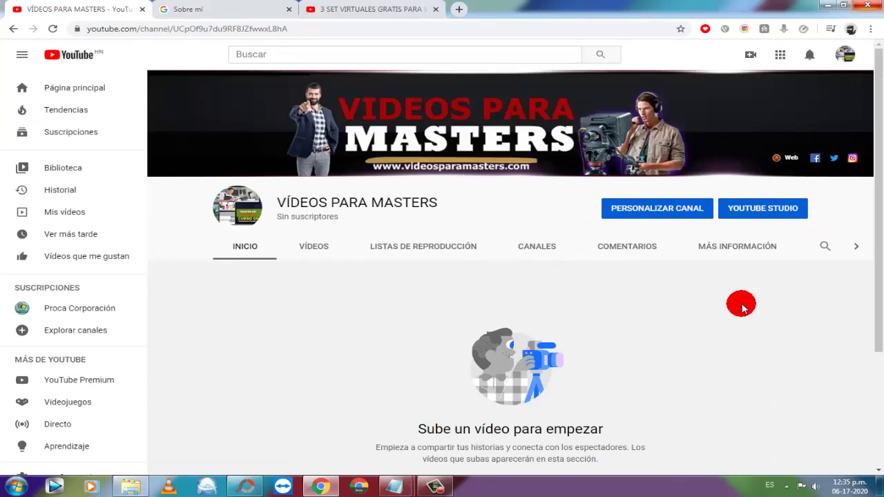
click(719, 248)
scroll(297, 326, down, 2)
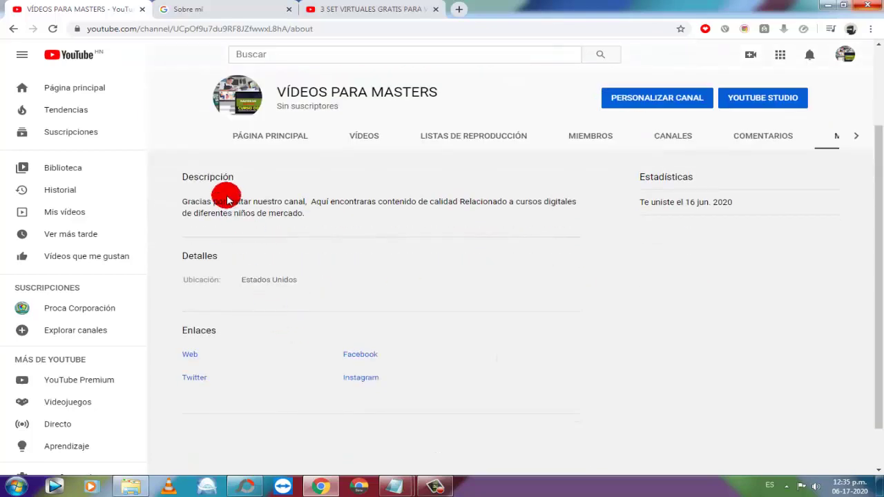
scroll(276, 188, up, 2)
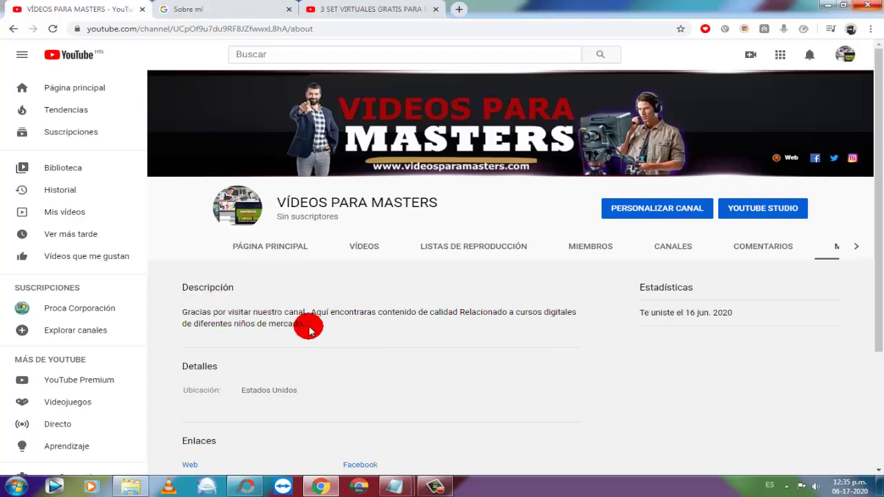
scroll(311, 330, down, 2)
scroll(366, 322, down, 2)
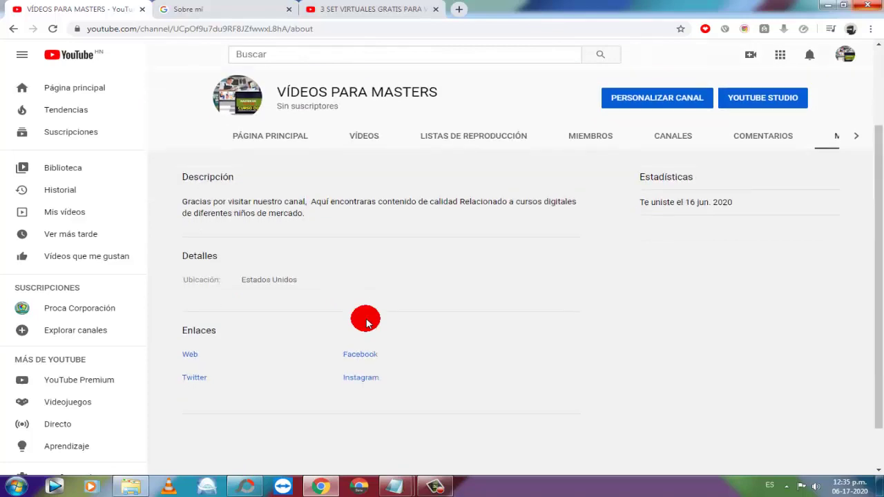
scroll(458, 306, up, 3)
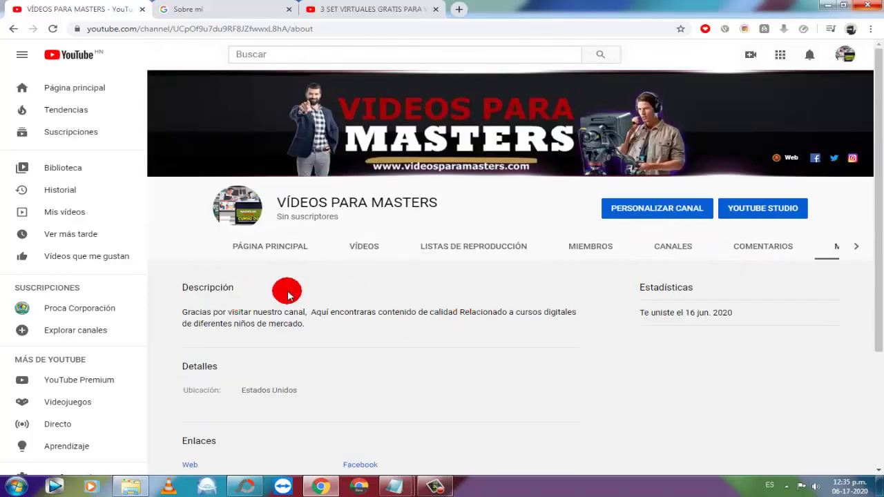
Open the channel description for editing in channel customization, replace it with the keyword list, and clear the field.
click(629, 213)
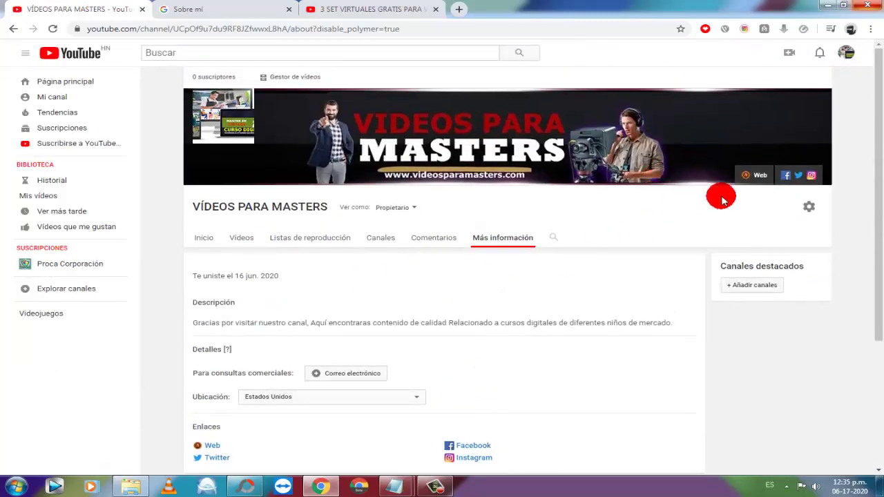
mouse_move(286, 310)
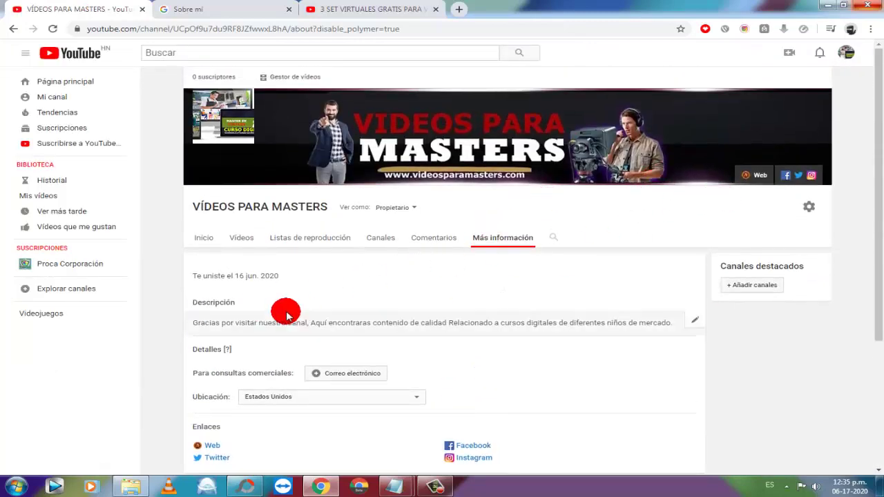
click(693, 324)
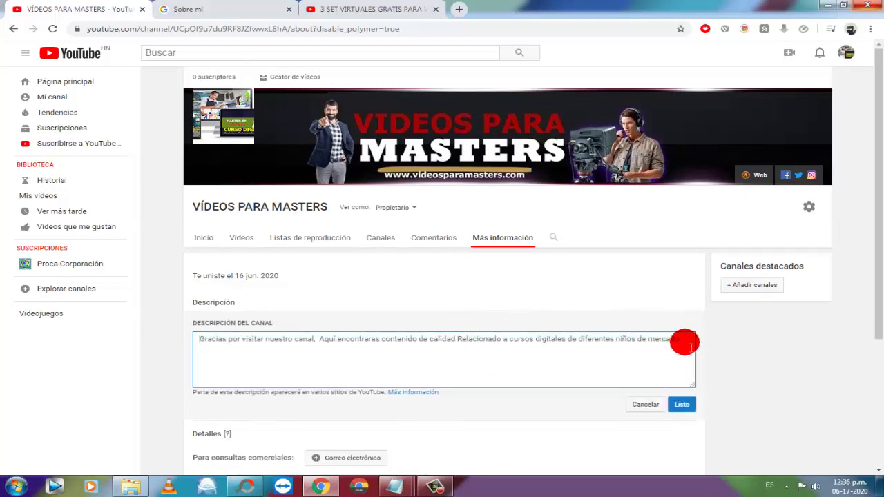
drag(691, 347, 103, 336)
text(Master Class, Videos para Masters, Video escuela, Como Ganar Dinero con videos, Escuela, Como Ganar con Youtube)
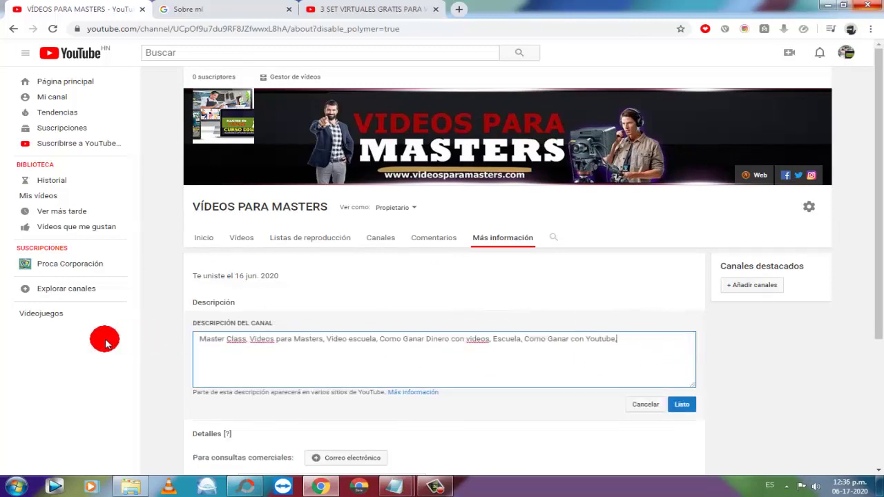
drag(621, 339, 2, 336)
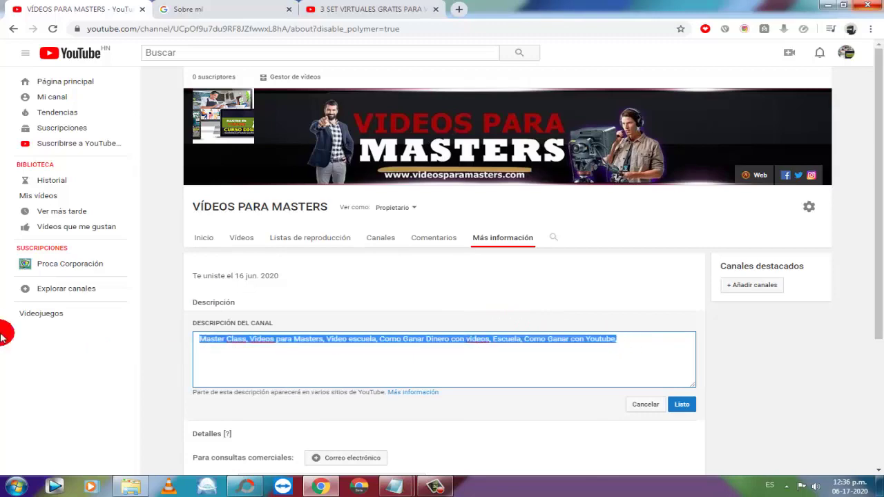
key(ctrl+x)
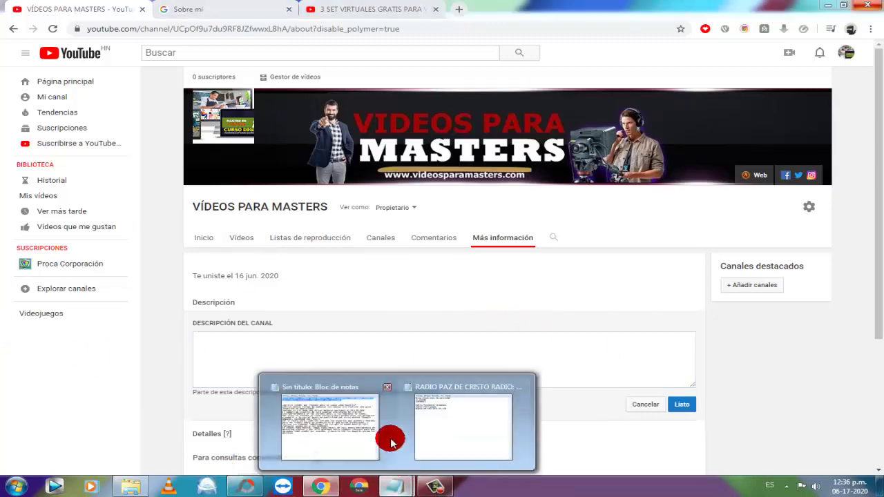
Copy the Notepad text starting "¿Quieres vender por Youtube pero no sabes cómo hacerlo?" into the empty channel description.
key(alt+Tab)
drag(452, 248, 397, 134)
right_click(409, 136)
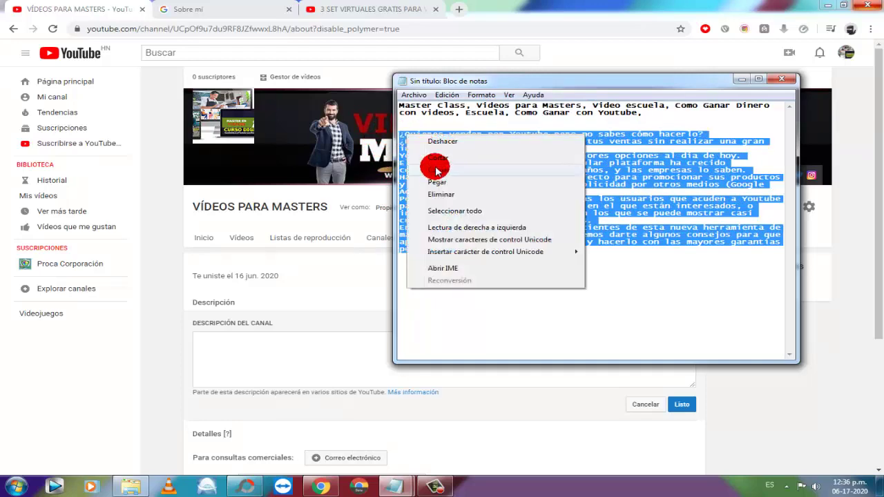
click(442, 170)
click(744, 81)
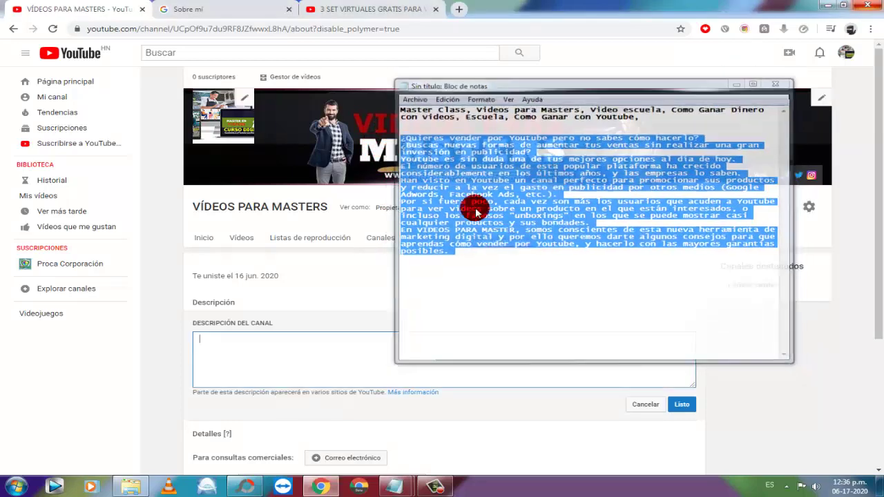
click(243, 345)
key(ctrl+v)
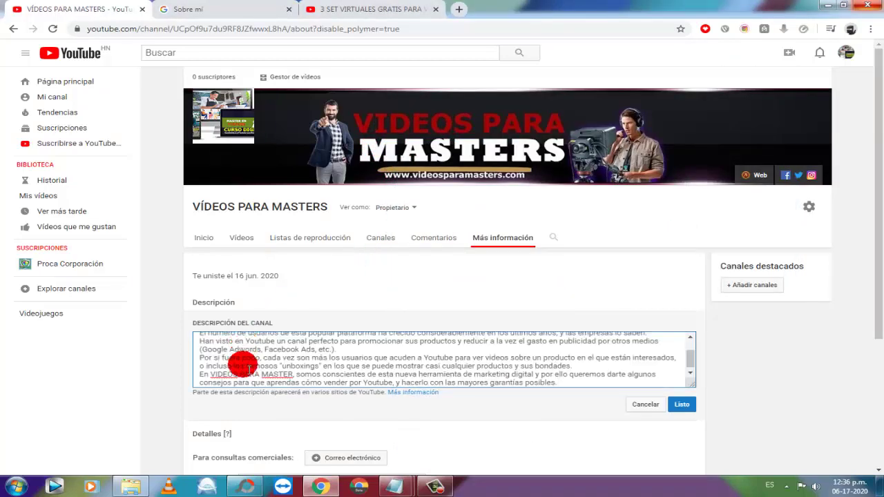